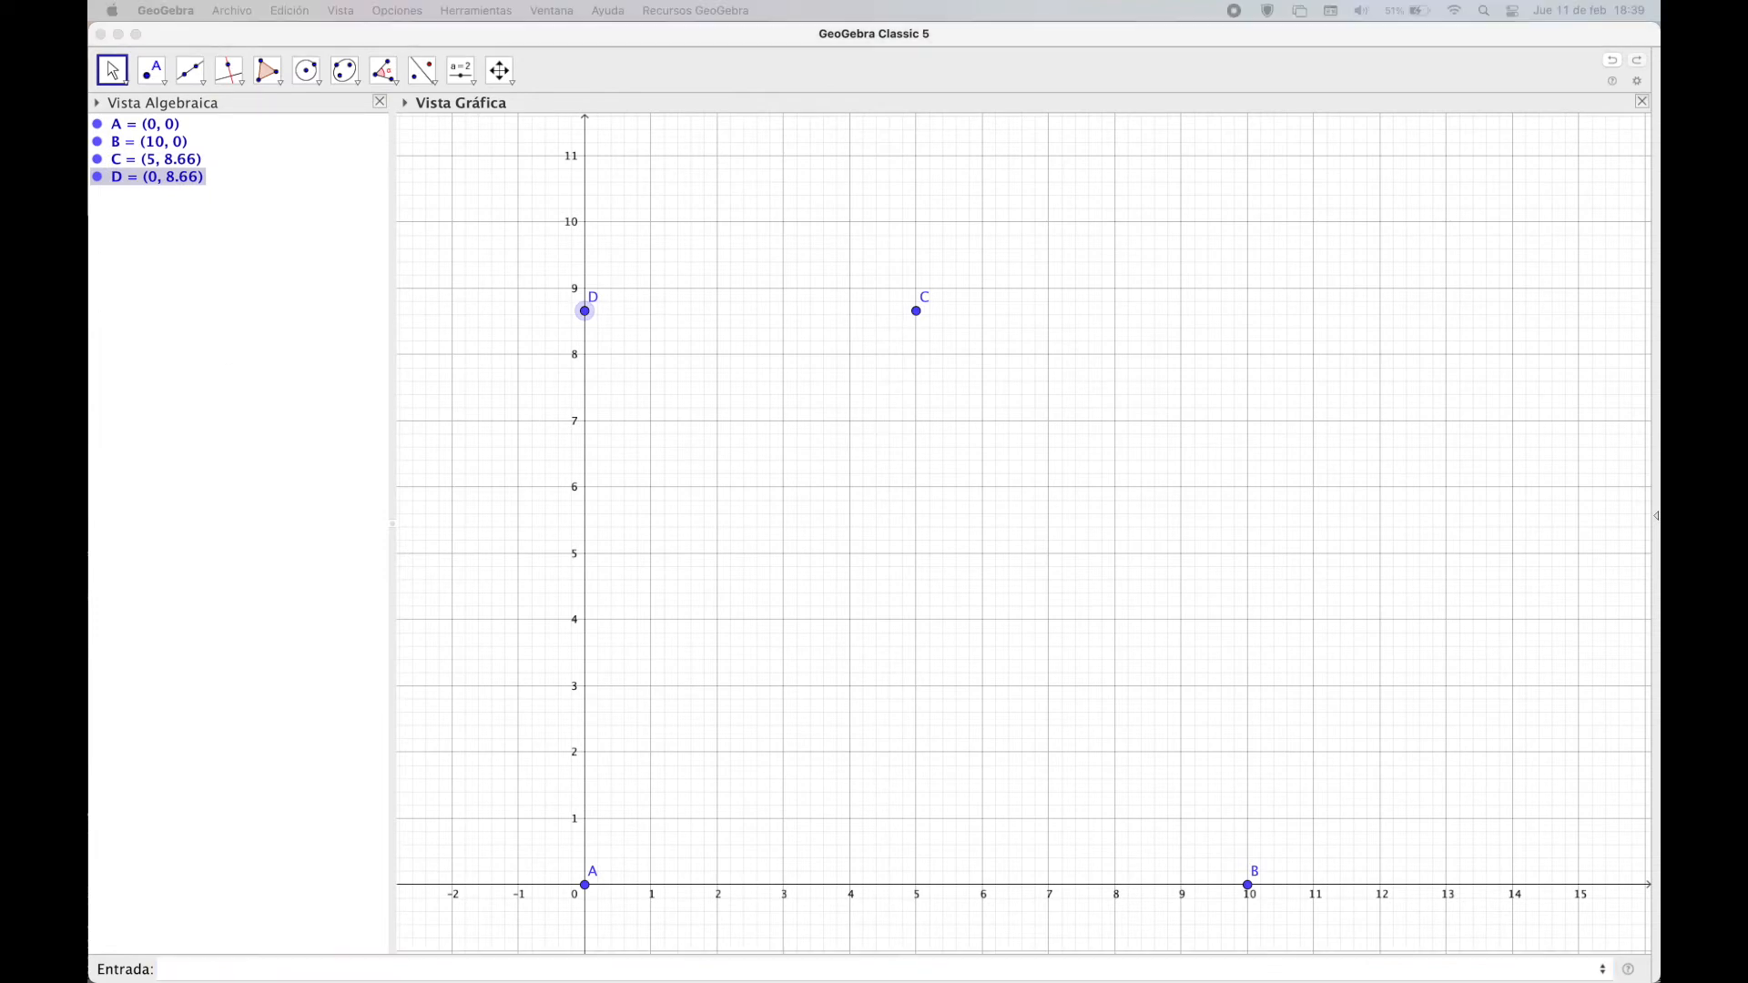
- Create point E at (10, 8.66) and place the text labels 1, 2 and 3 beside points A, C and B
{"action": "left_click", "coordinate": [214, 967]}
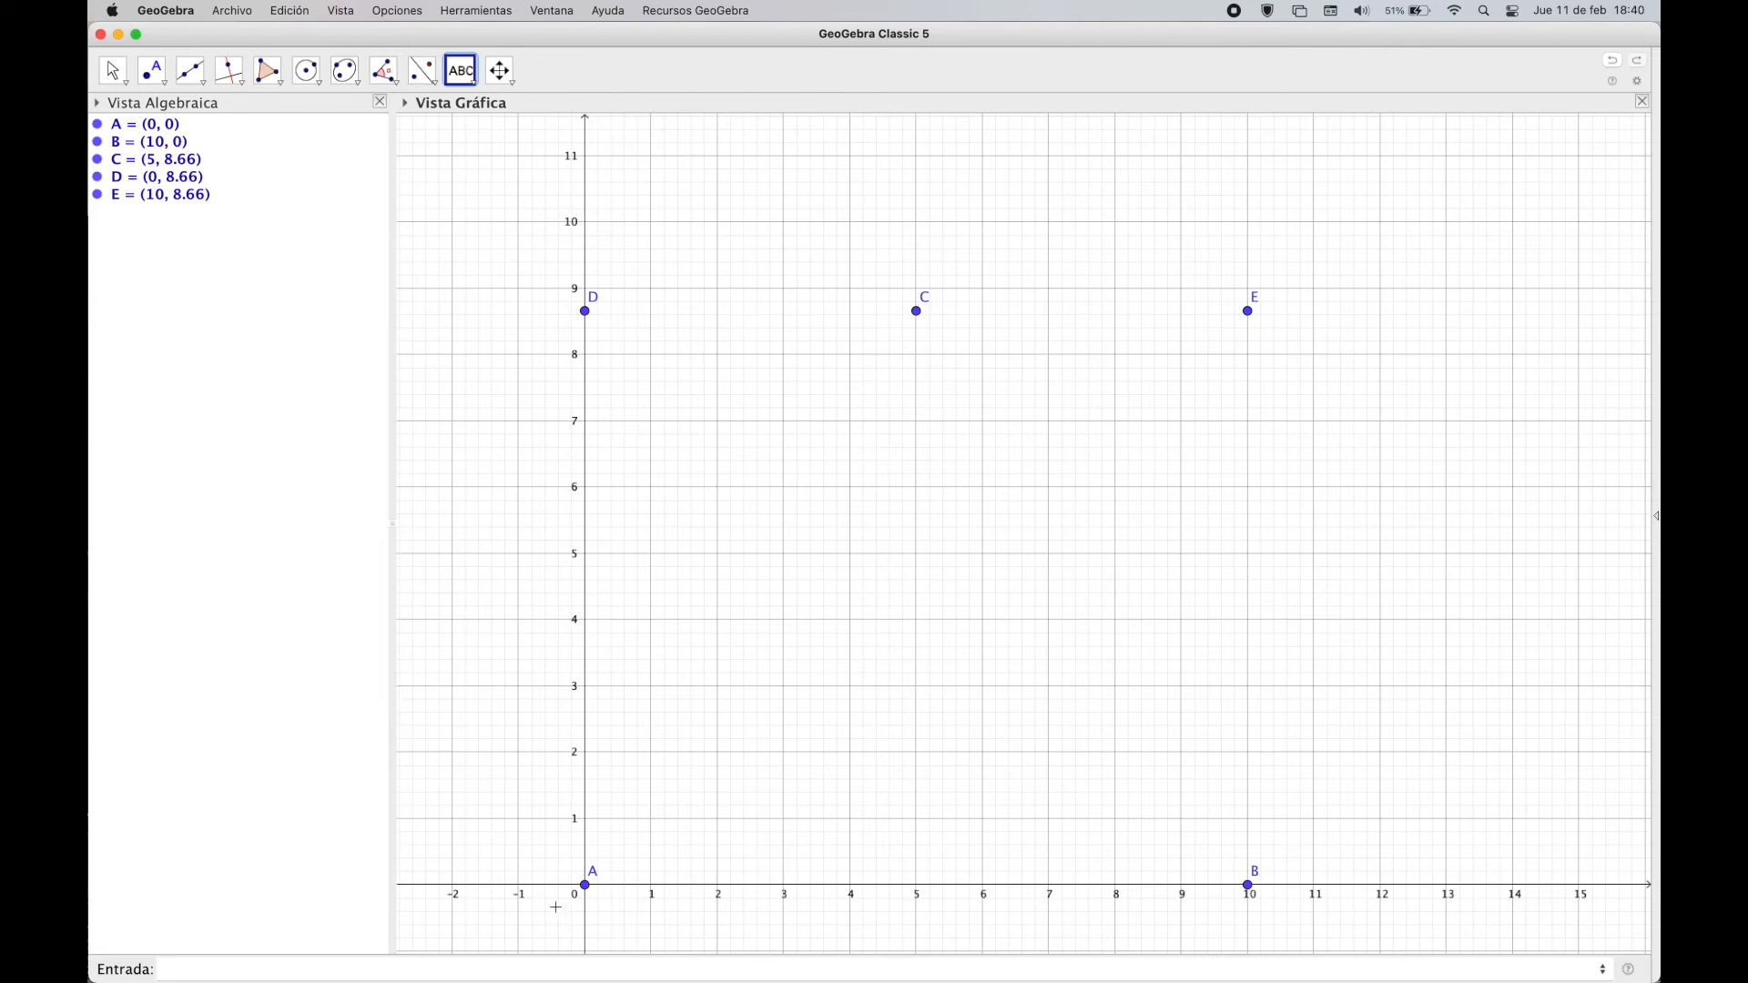
{"action": "left_click", "coordinate": [556, 907]}
{"action": "type", "text": "1"}
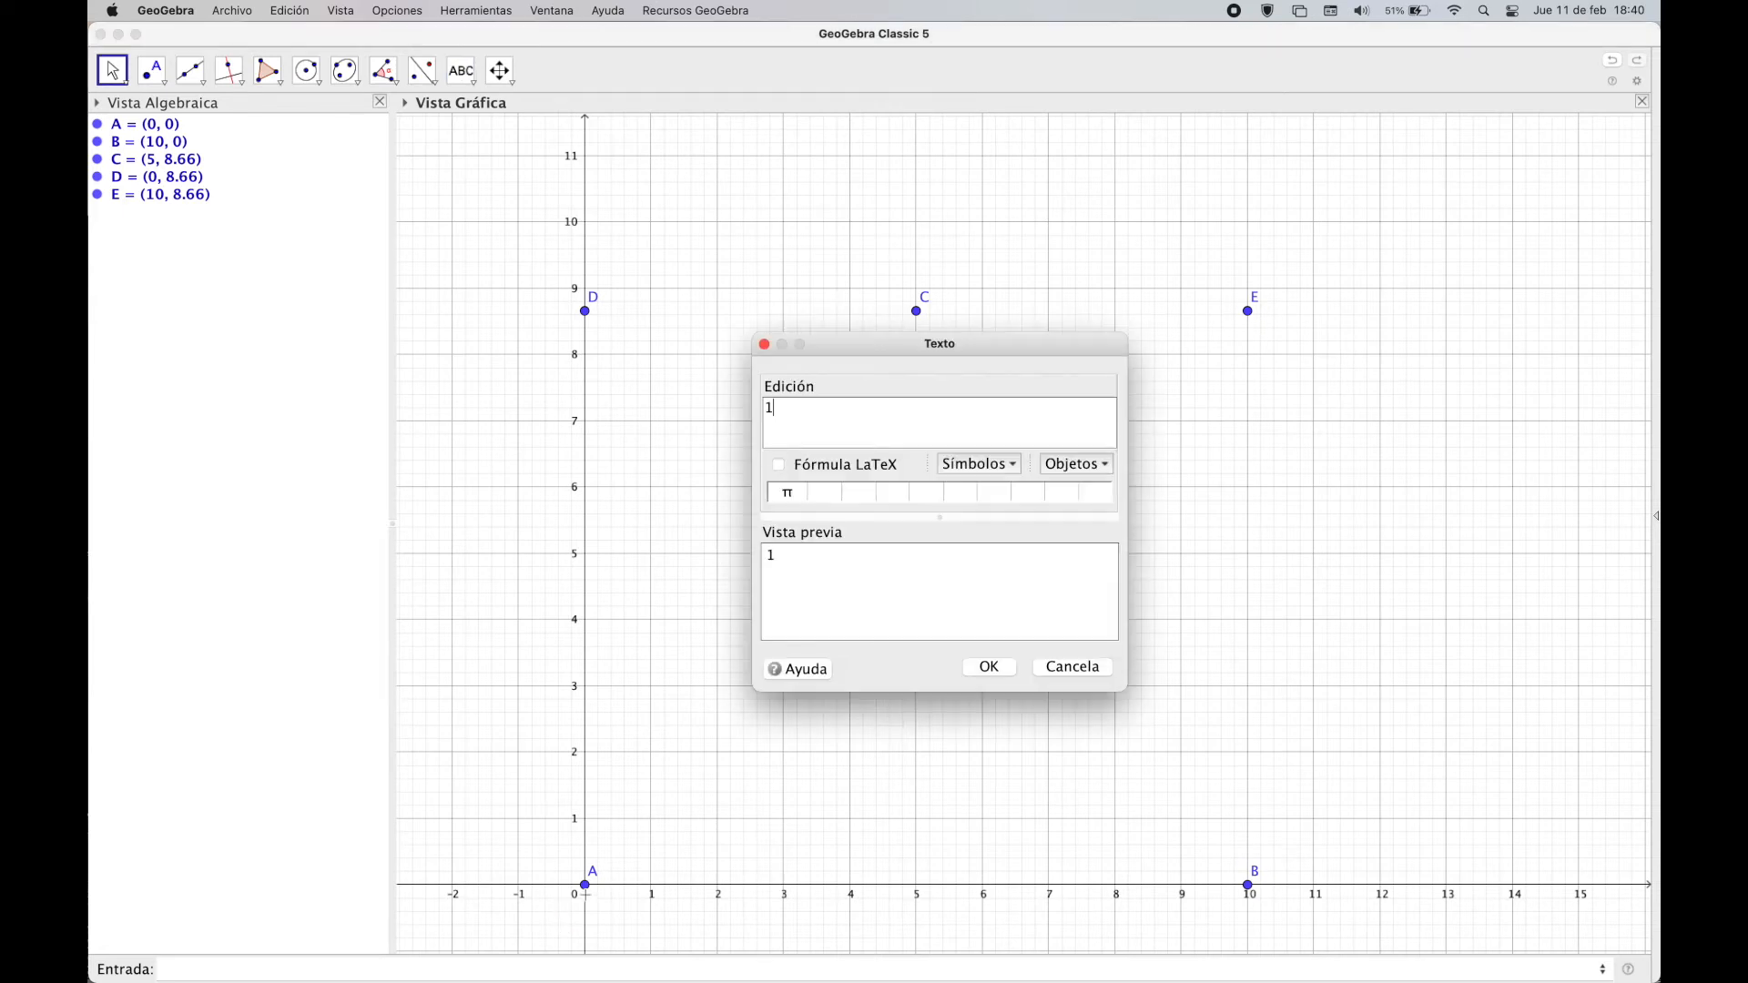
{"action": "left_click", "coordinate": [991, 669]}
{"action": "type", "text": "2"}
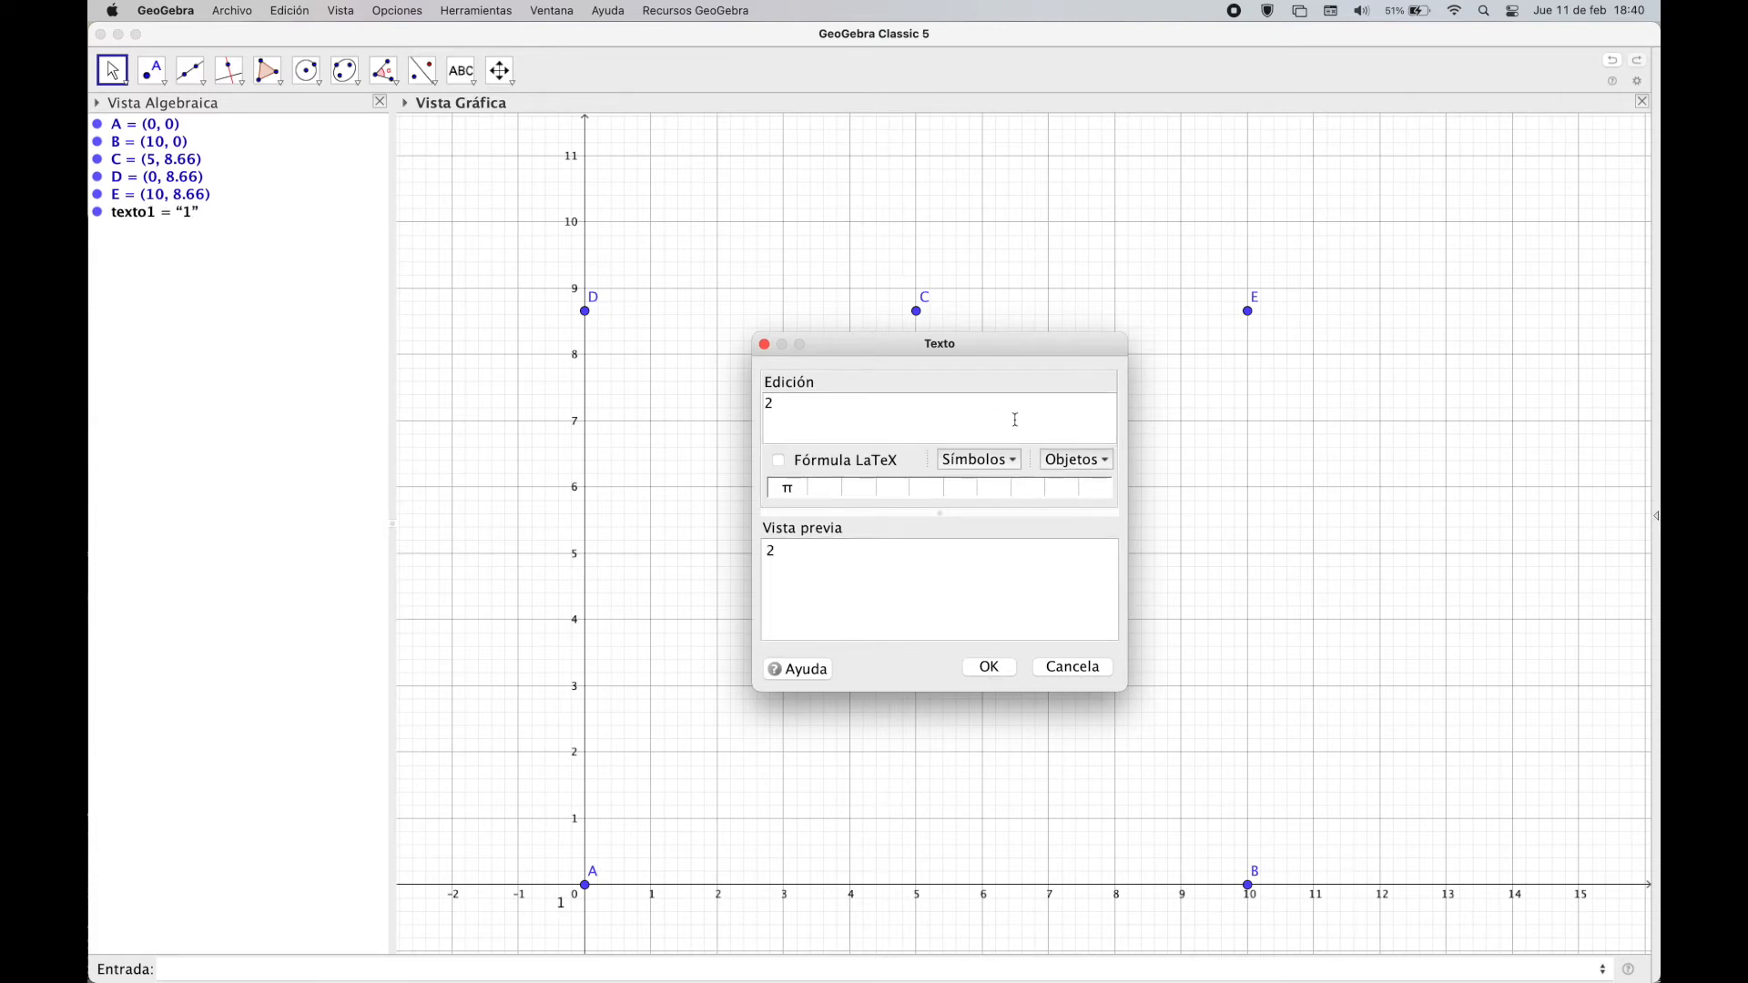
{"action": "left_click", "coordinate": [982, 669]}
{"action": "left_click", "coordinate": [990, 669]}
- Set the text label 1 beside point A to size Grande and colour it blue (0, 0, 255)
{"action": "right_click", "coordinate": [560, 904]}
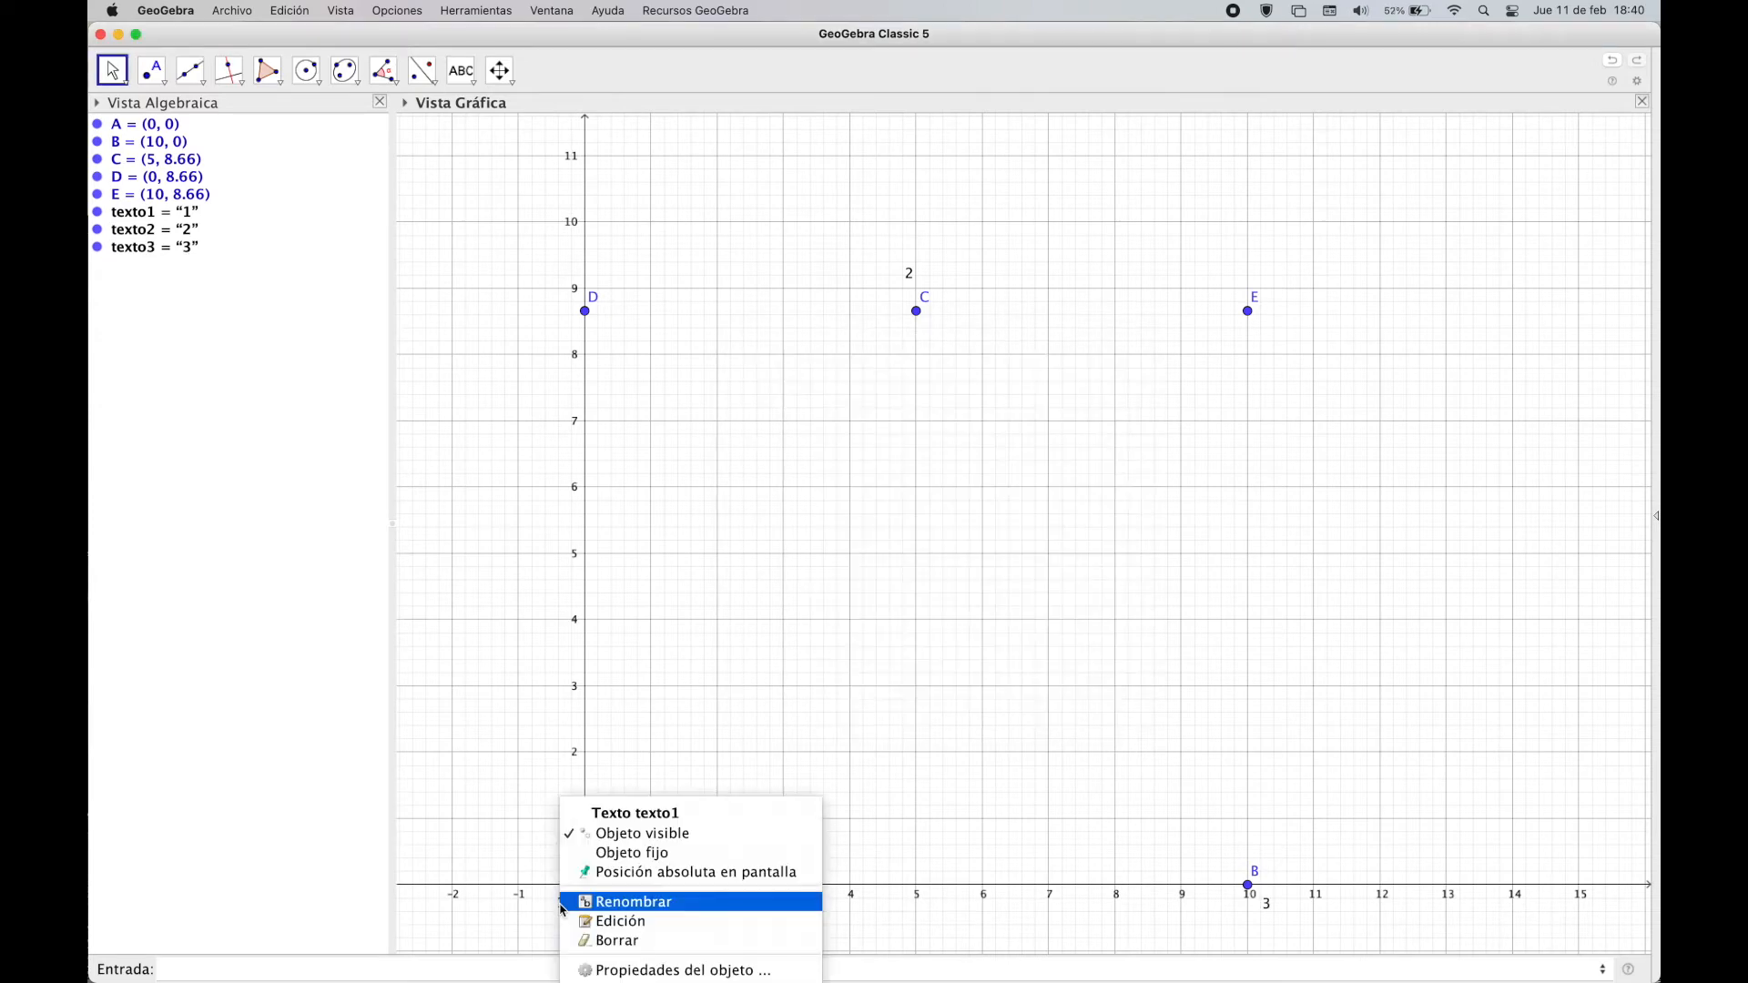
{"action": "left_click", "coordinate": [594, 971]}
{"action": "left_click", "coordinate": [1543, 188]}
{"action": "left_click", "coordinate": [1514, 226]}
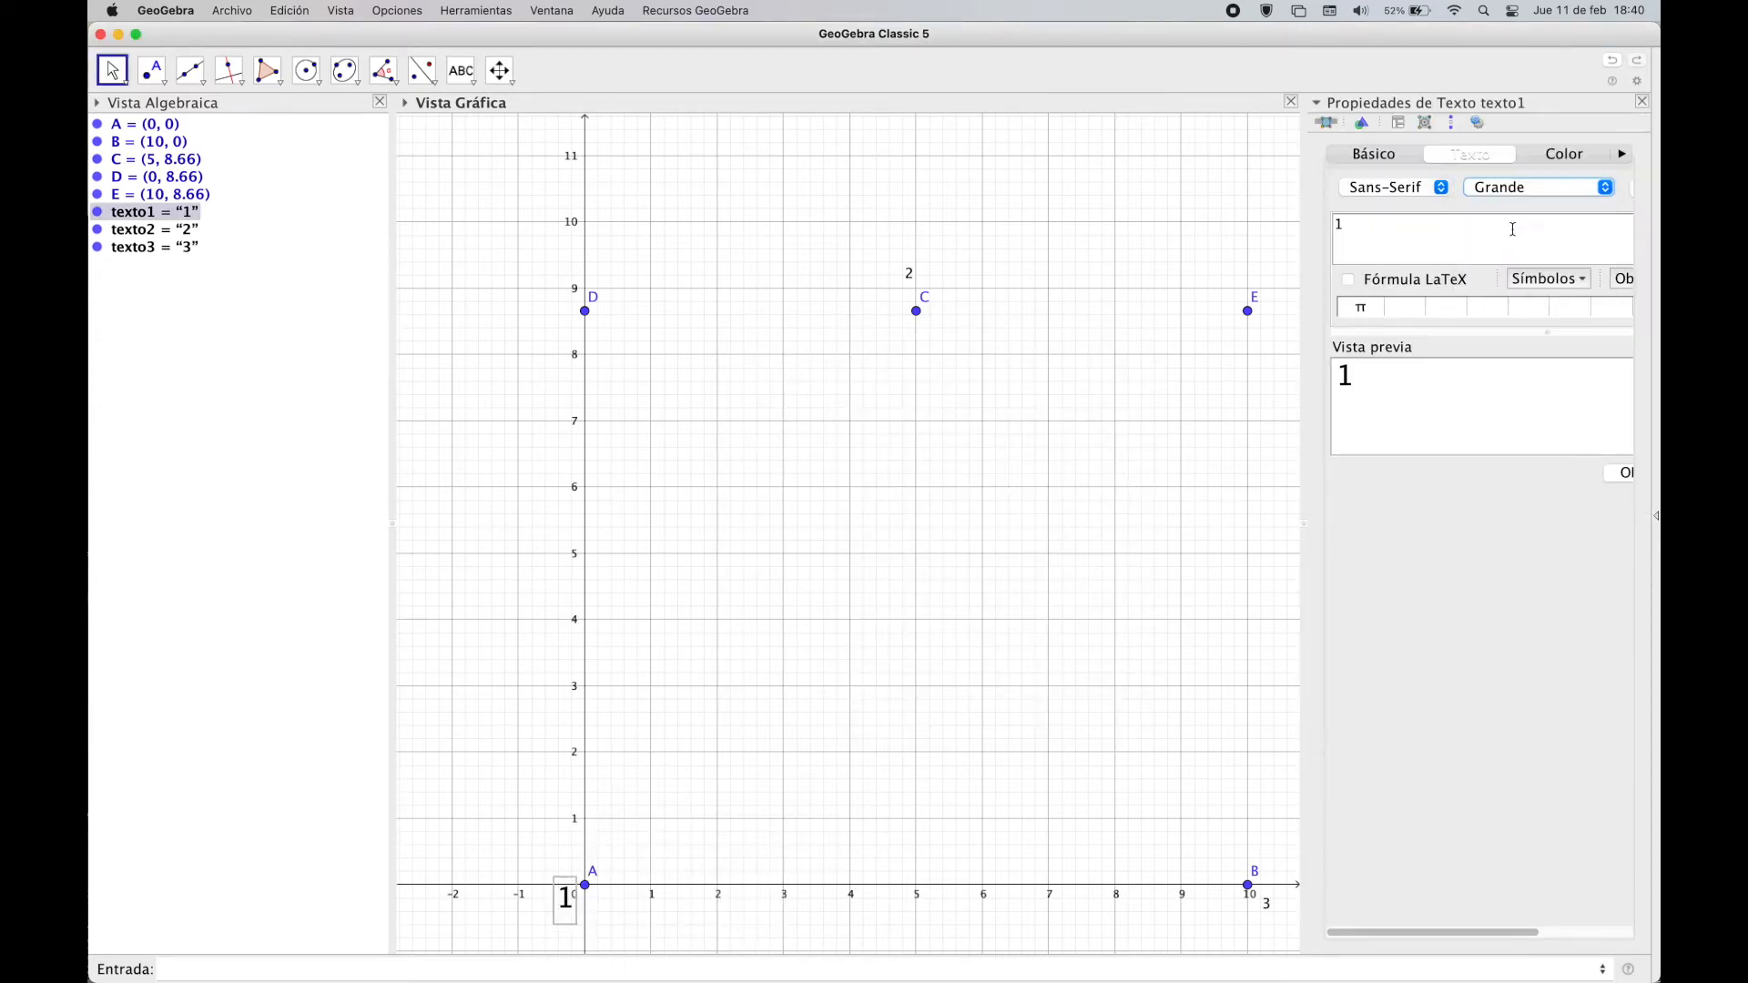
{"action": "left_click", "coordinate": [1562, 155]}
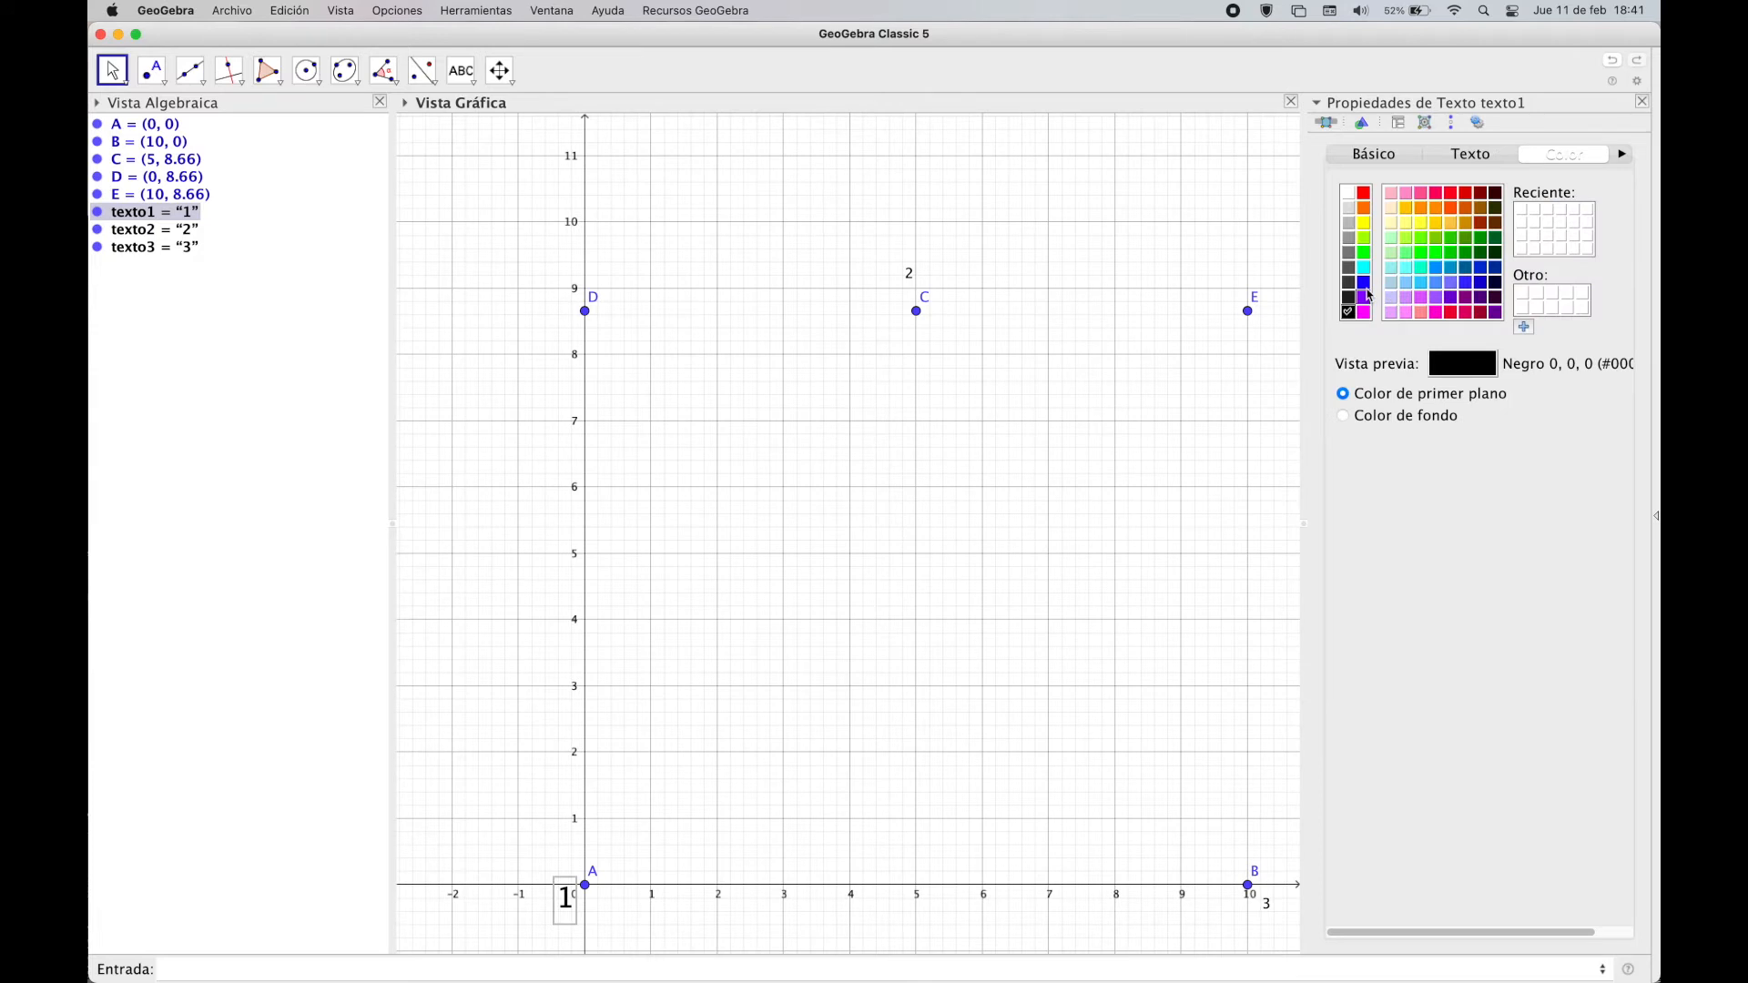
{"action": "left_click", "coordinate": [1363, 283]}
- Colour the text label 2 above point C blue and set its size to Grande
{"action": "left_click", "coordinate": [909, 273]}
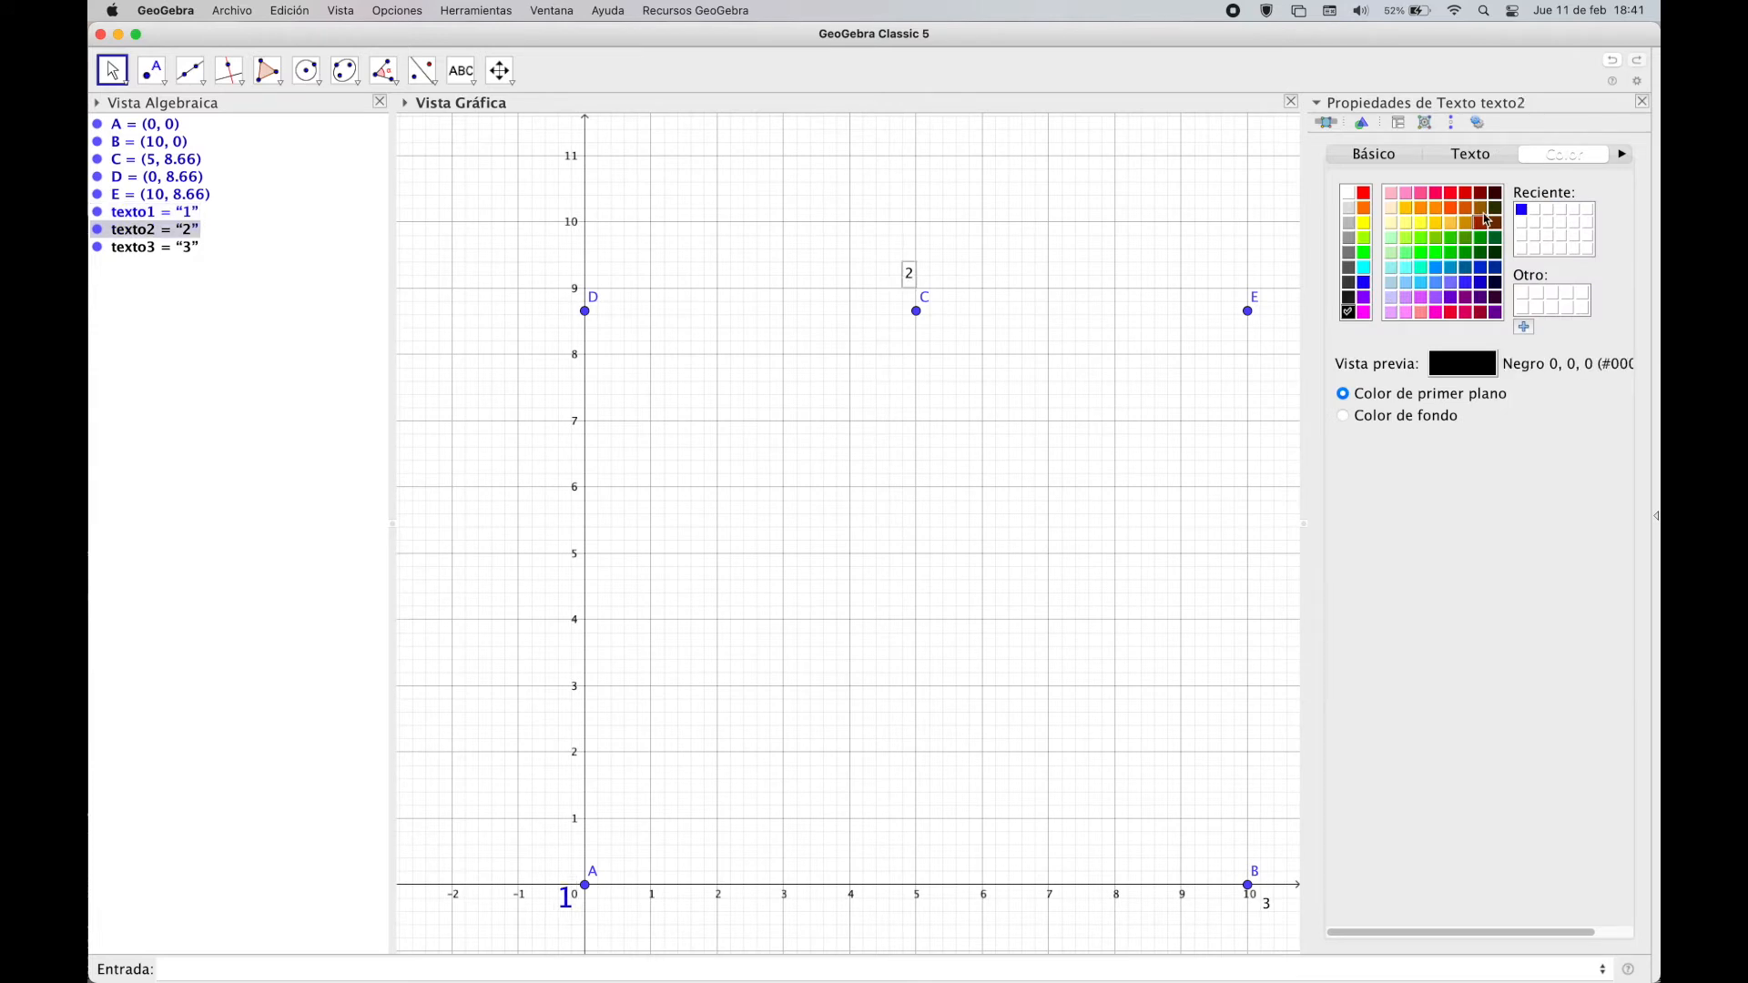
{"action": "left_click", "coordinate": [1525, 213]}
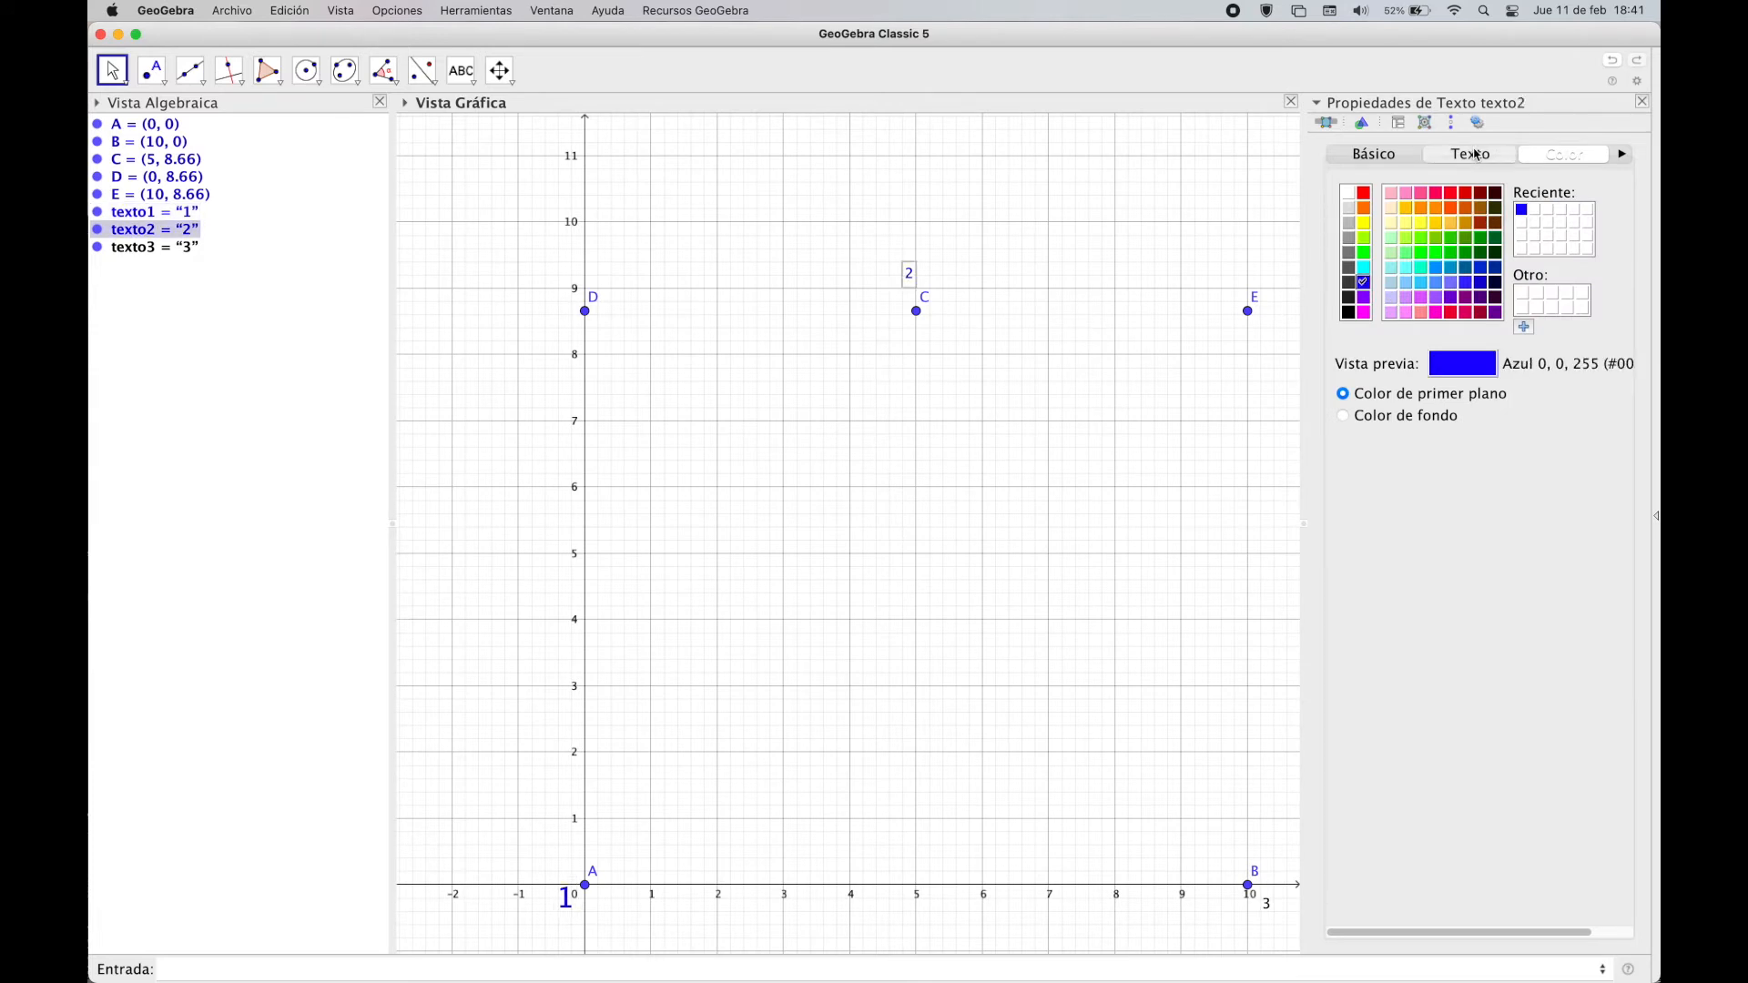
{"action": "left_click", "coordinate": [1474, 155]}
{"action": "left_click", "coordinate": [1524, 188]}
{"action": "left_click", "coordinate": [1506, 226]}
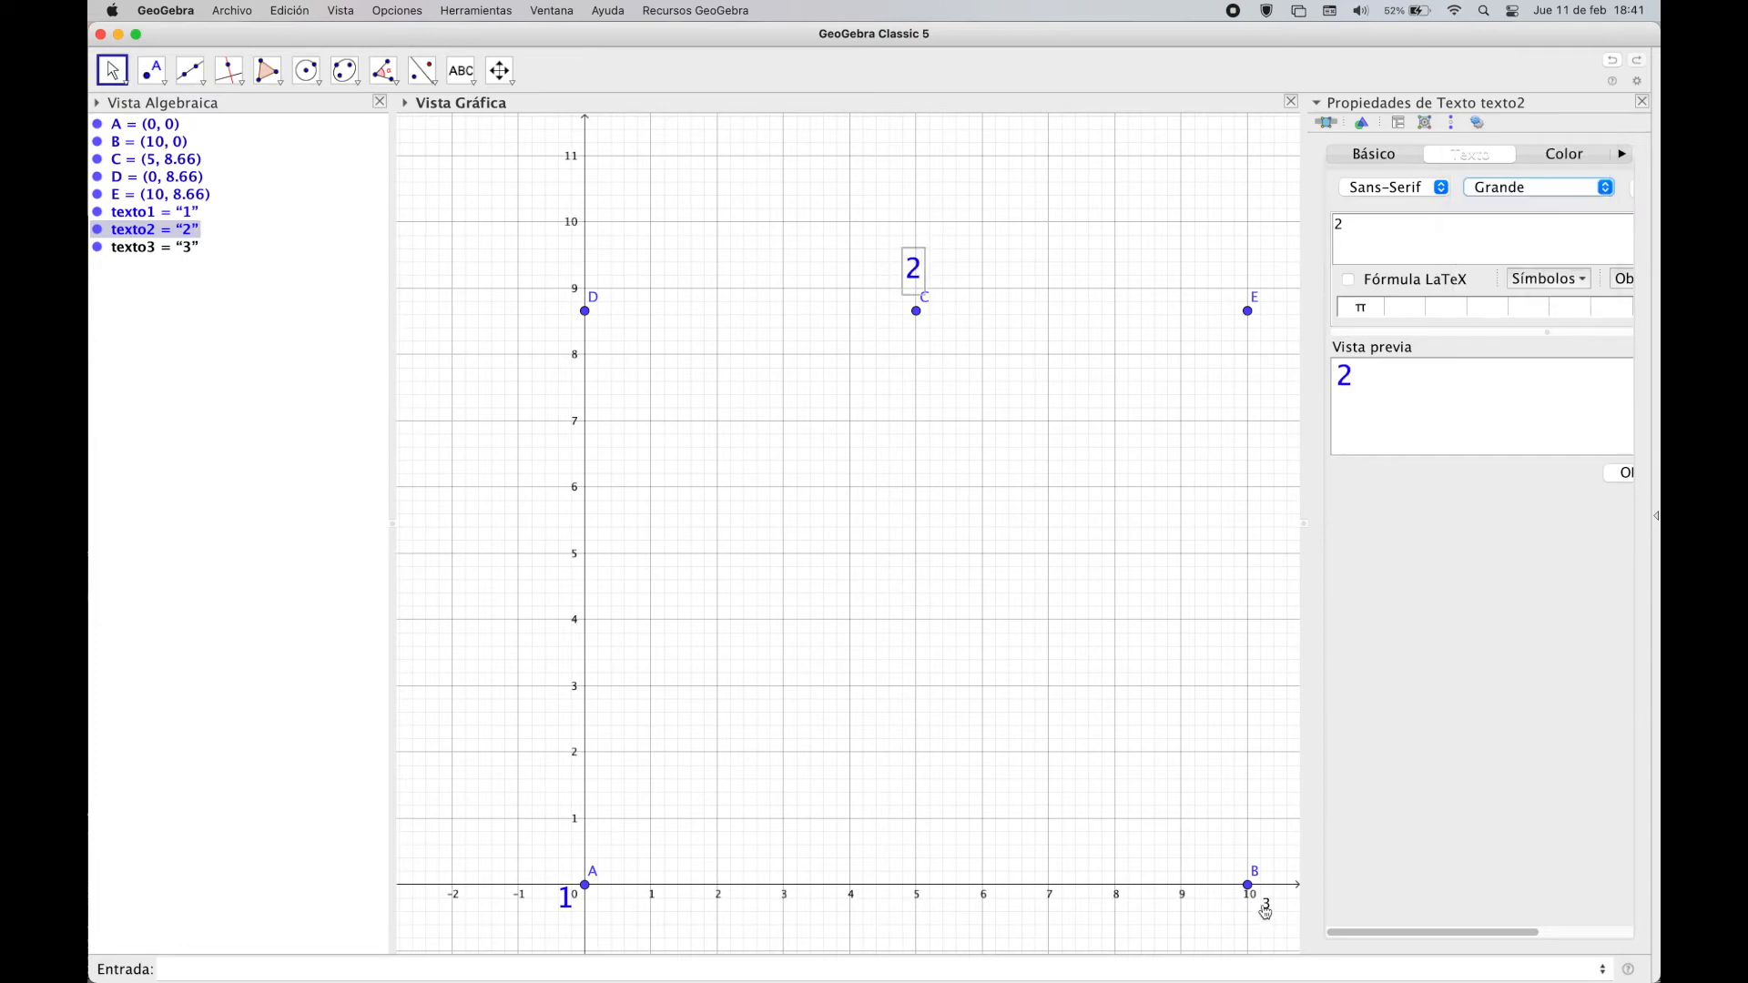
- Set the text label 3 beside point B to size Grande and colour it blue, then close its properties
{"action": "left_click", "coordinate": [1267, 904]}
{"action": "left_click", "coordinate": [1509, 189]}
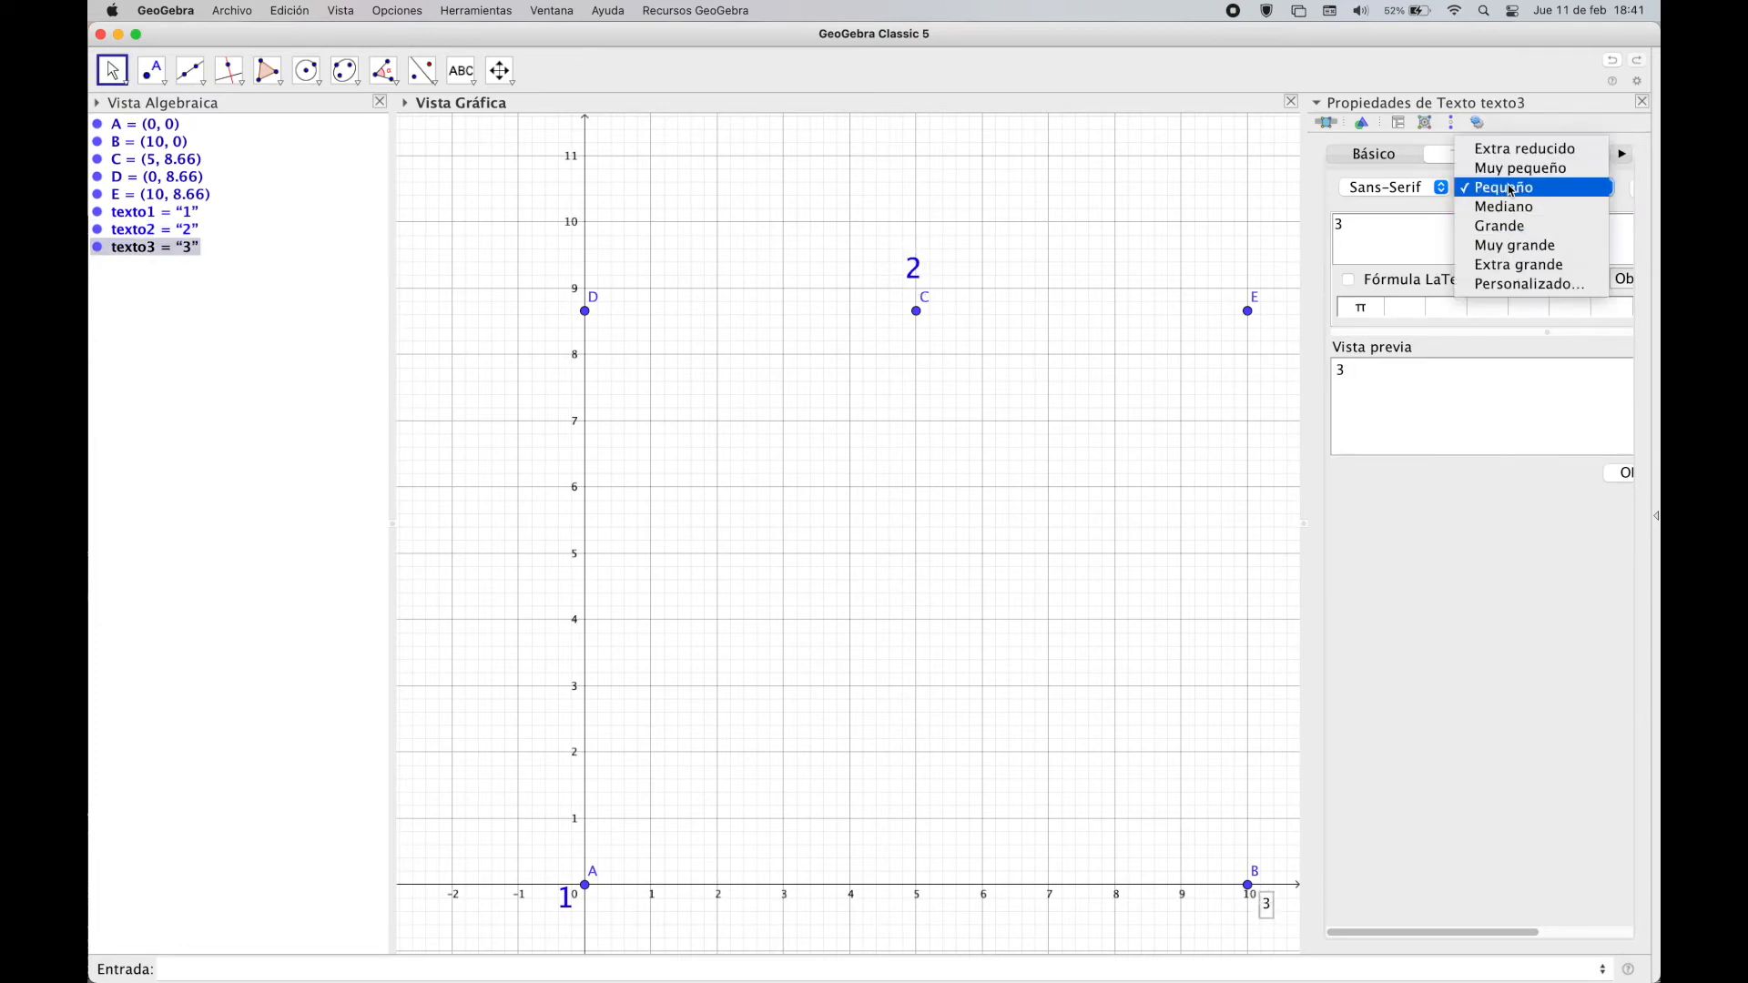
{"action": "left_click", "coordinate": [1513, 228]}
{"action": "left_click", "coordinate": [1561, 158]}
{"action": "left_click", "coordinate": [1522, 213]}
{"action": "left_click", "coordinate": [1642, 102]}
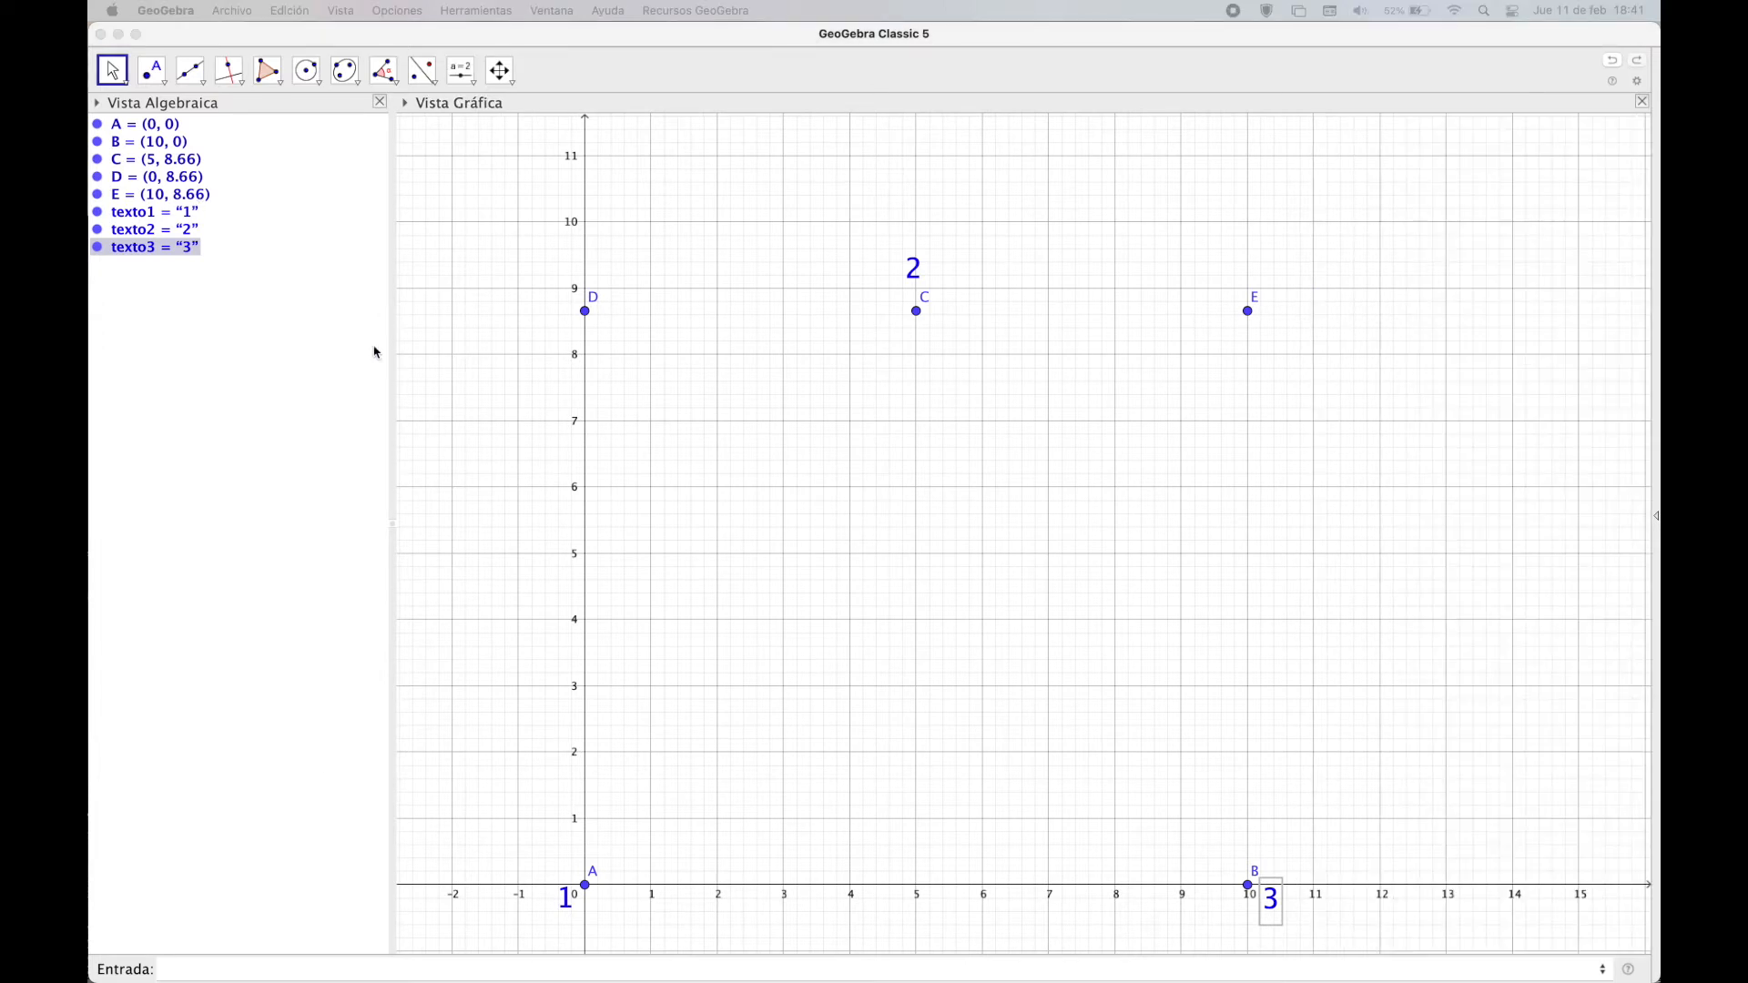
- Define the random point P_0=(AleatorioEntre(0, 100)/10, y(E) AleatorioEntre(0, 100)/100)
{"action": "left_click", "coordinate": [222, 968]}
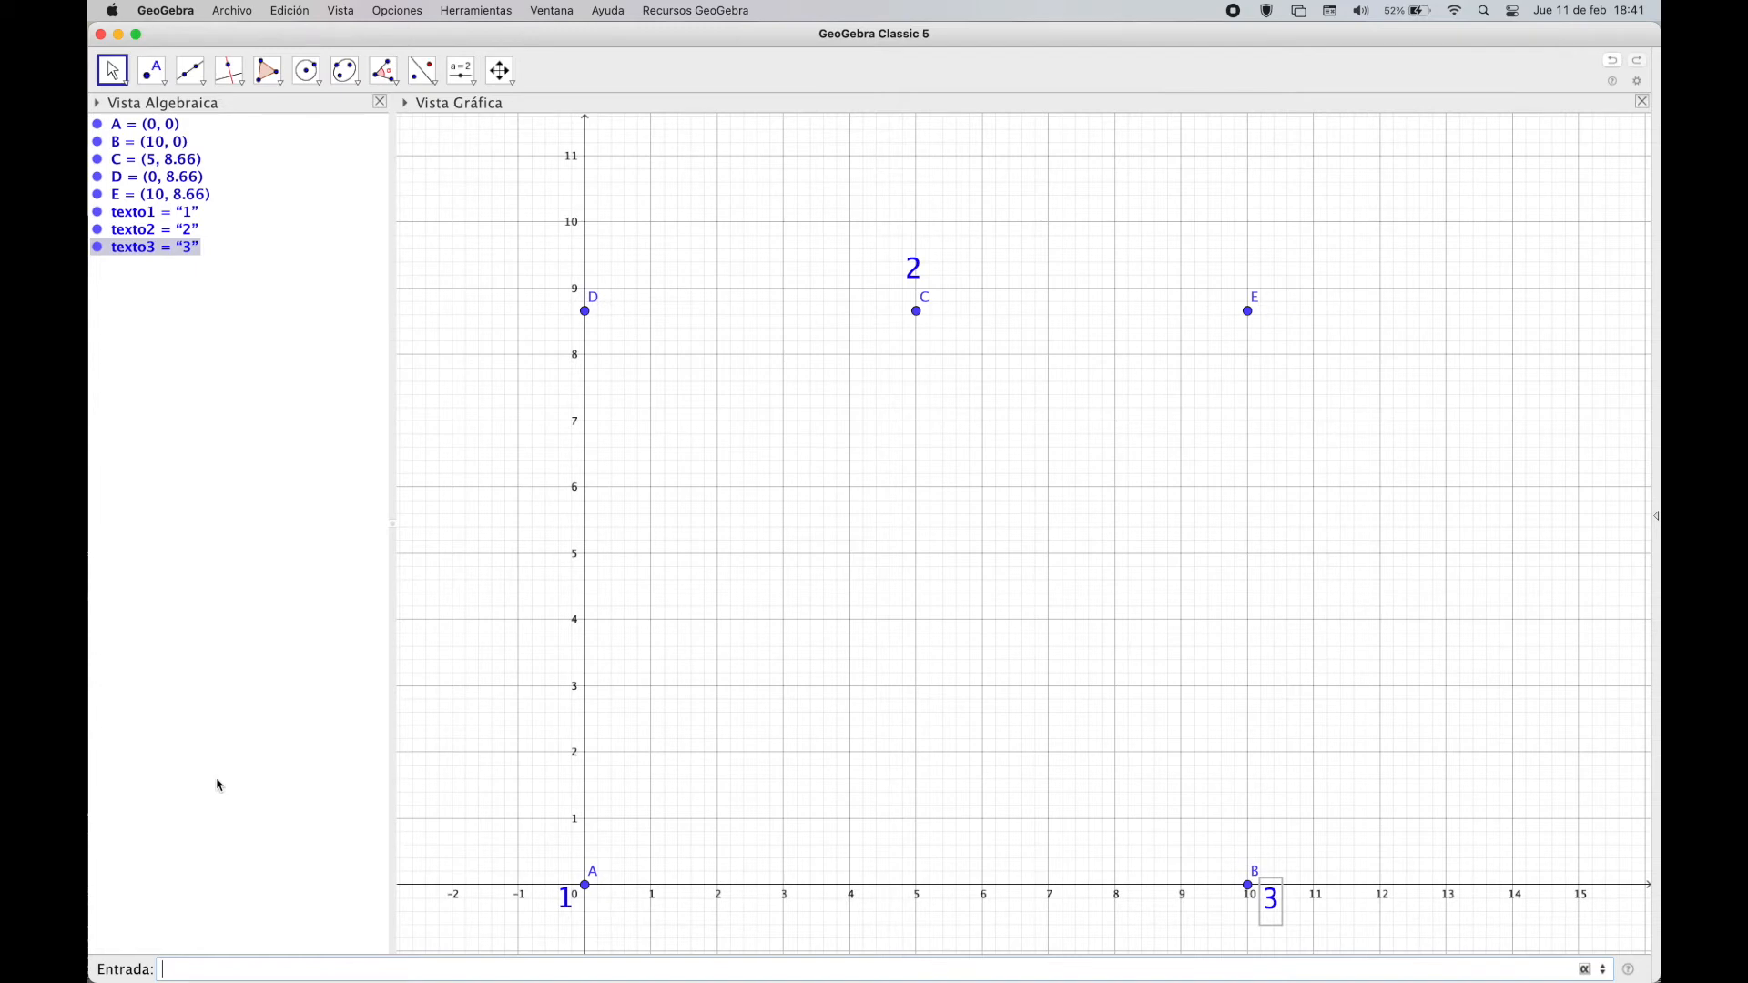
{"action": "type", "text": "P_0=(AleatorioEntre(0, 100)/10, y(E) AleatorioEntre(0, 100)/100)"}
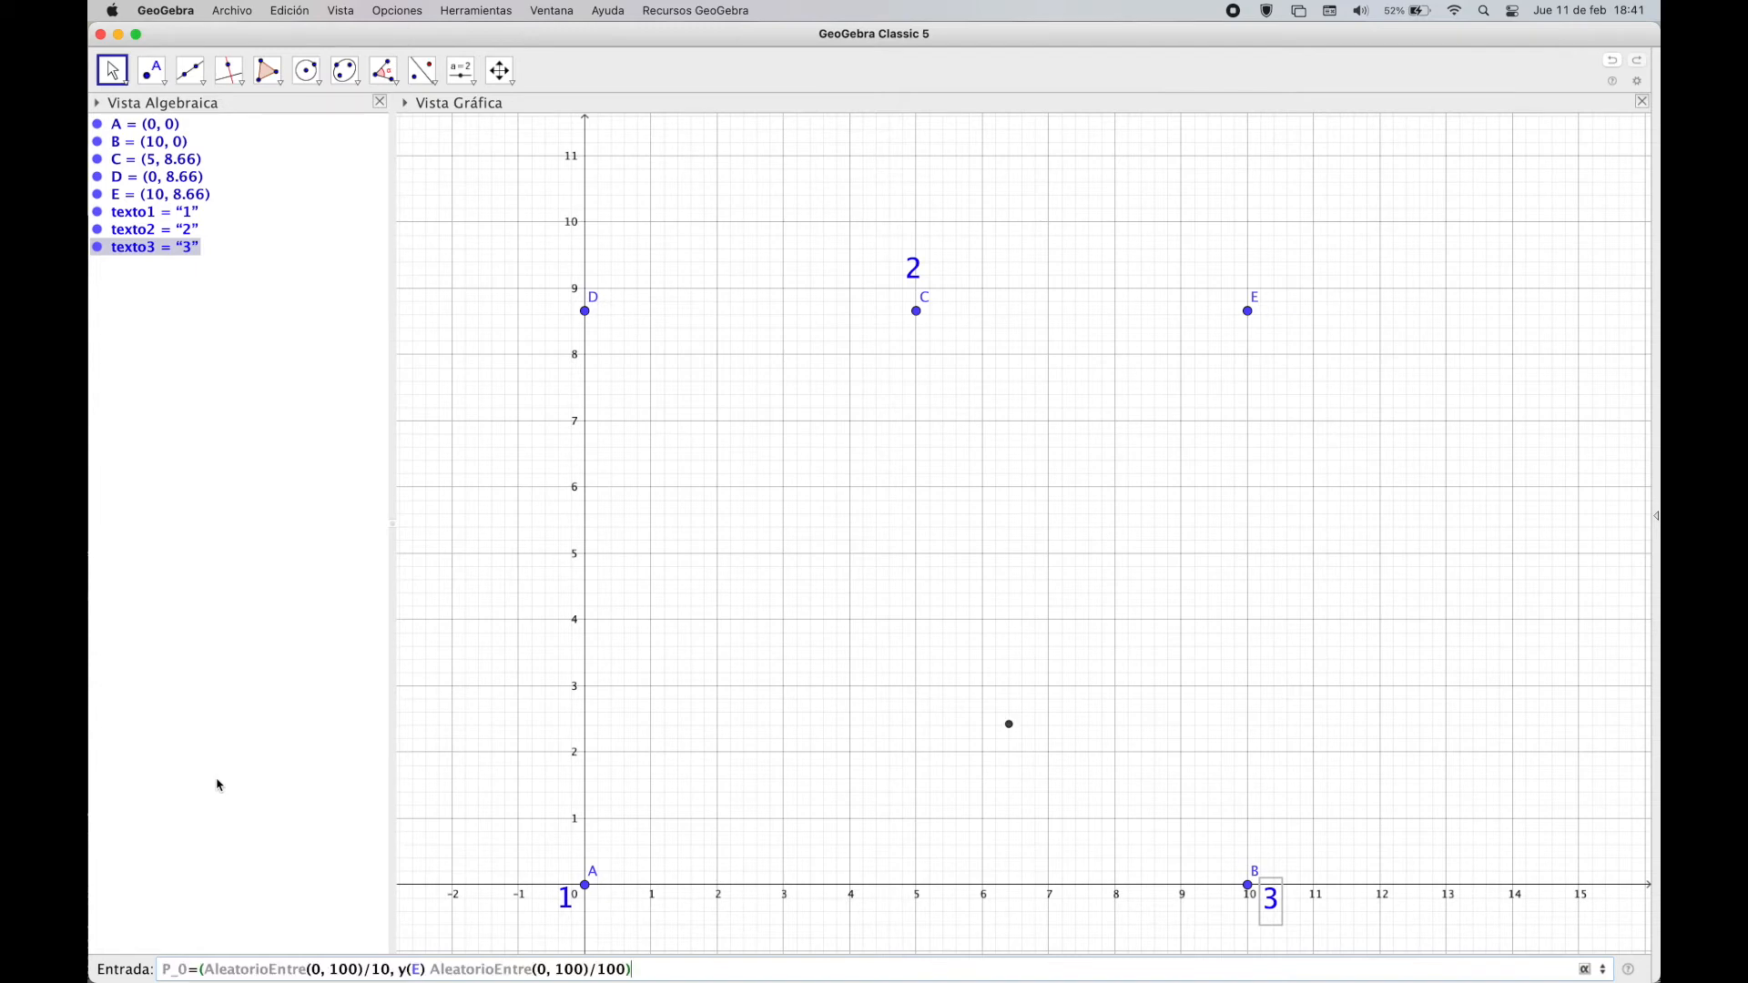
{"action": "key", "text": "Return"}
- Add a vertical number slider b near (14, 5) with minimum 0, maximum 100 and increment 1
{"action": "left_click", "coordinate": [462, 70]}
{"action": "left_click", "coordinate": [480, 117]}
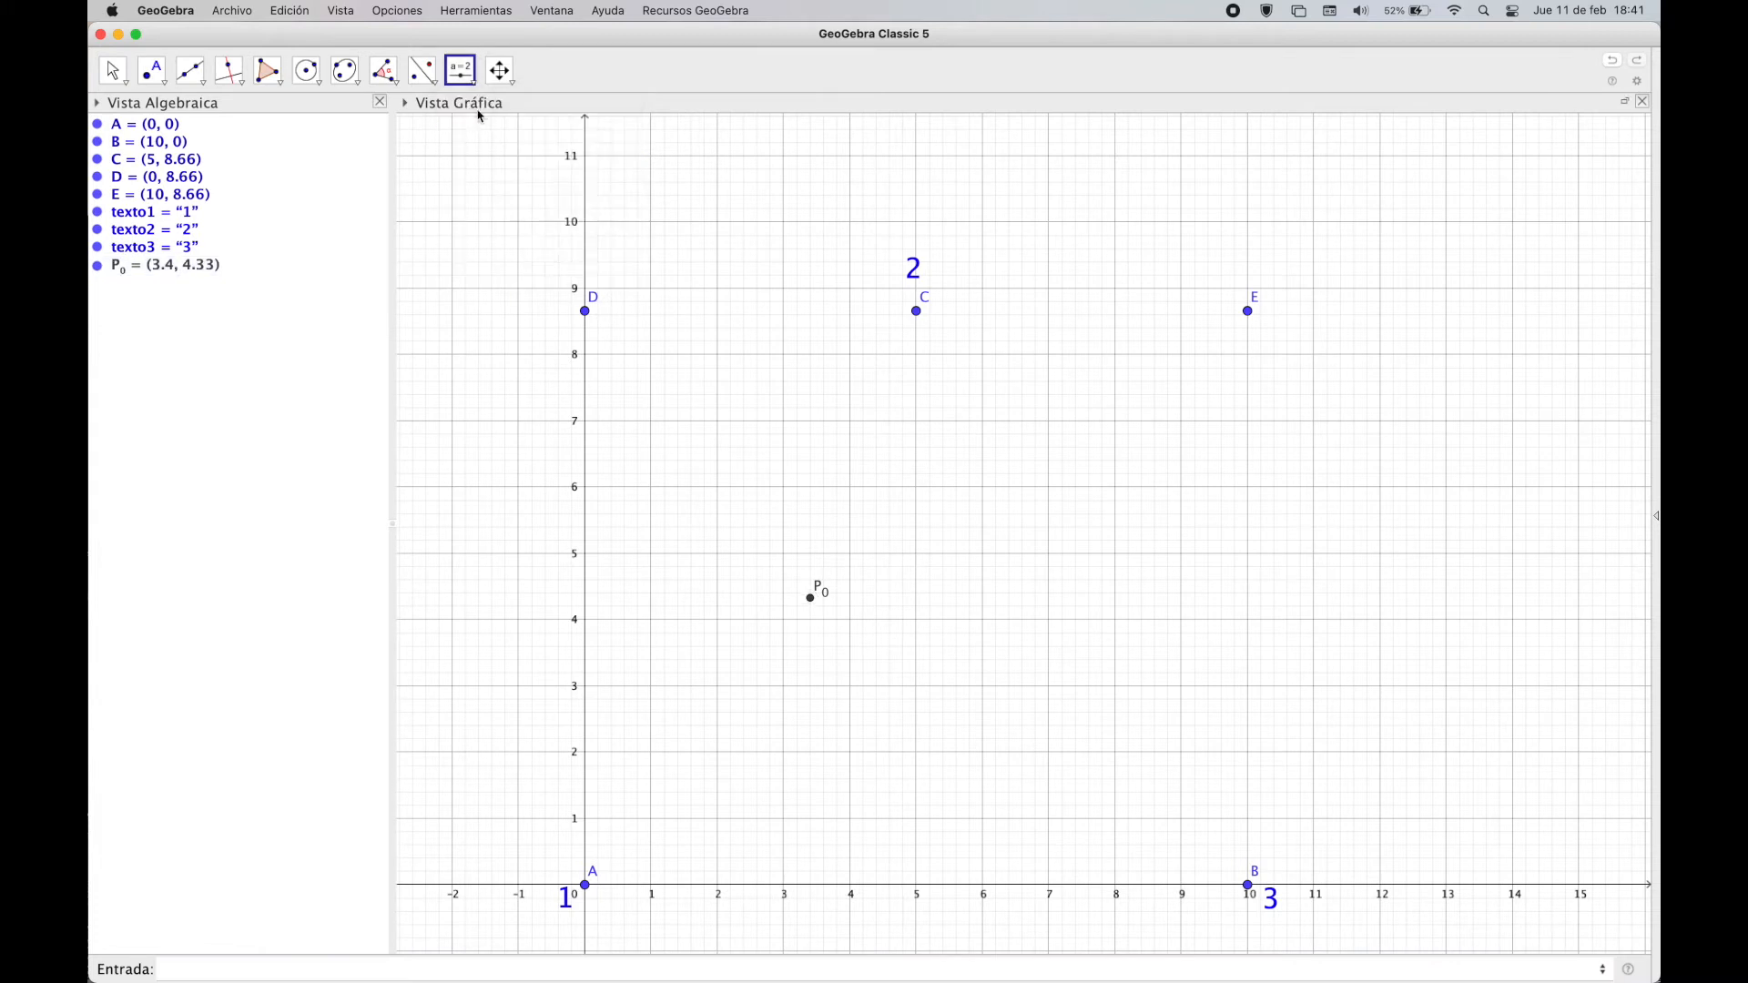
{"action": "left_click", "coordinate": [1511, 552]}
{"action": "left_click_drag", "start_coordinate": [703, 544], "coordinate": [681, 542]}
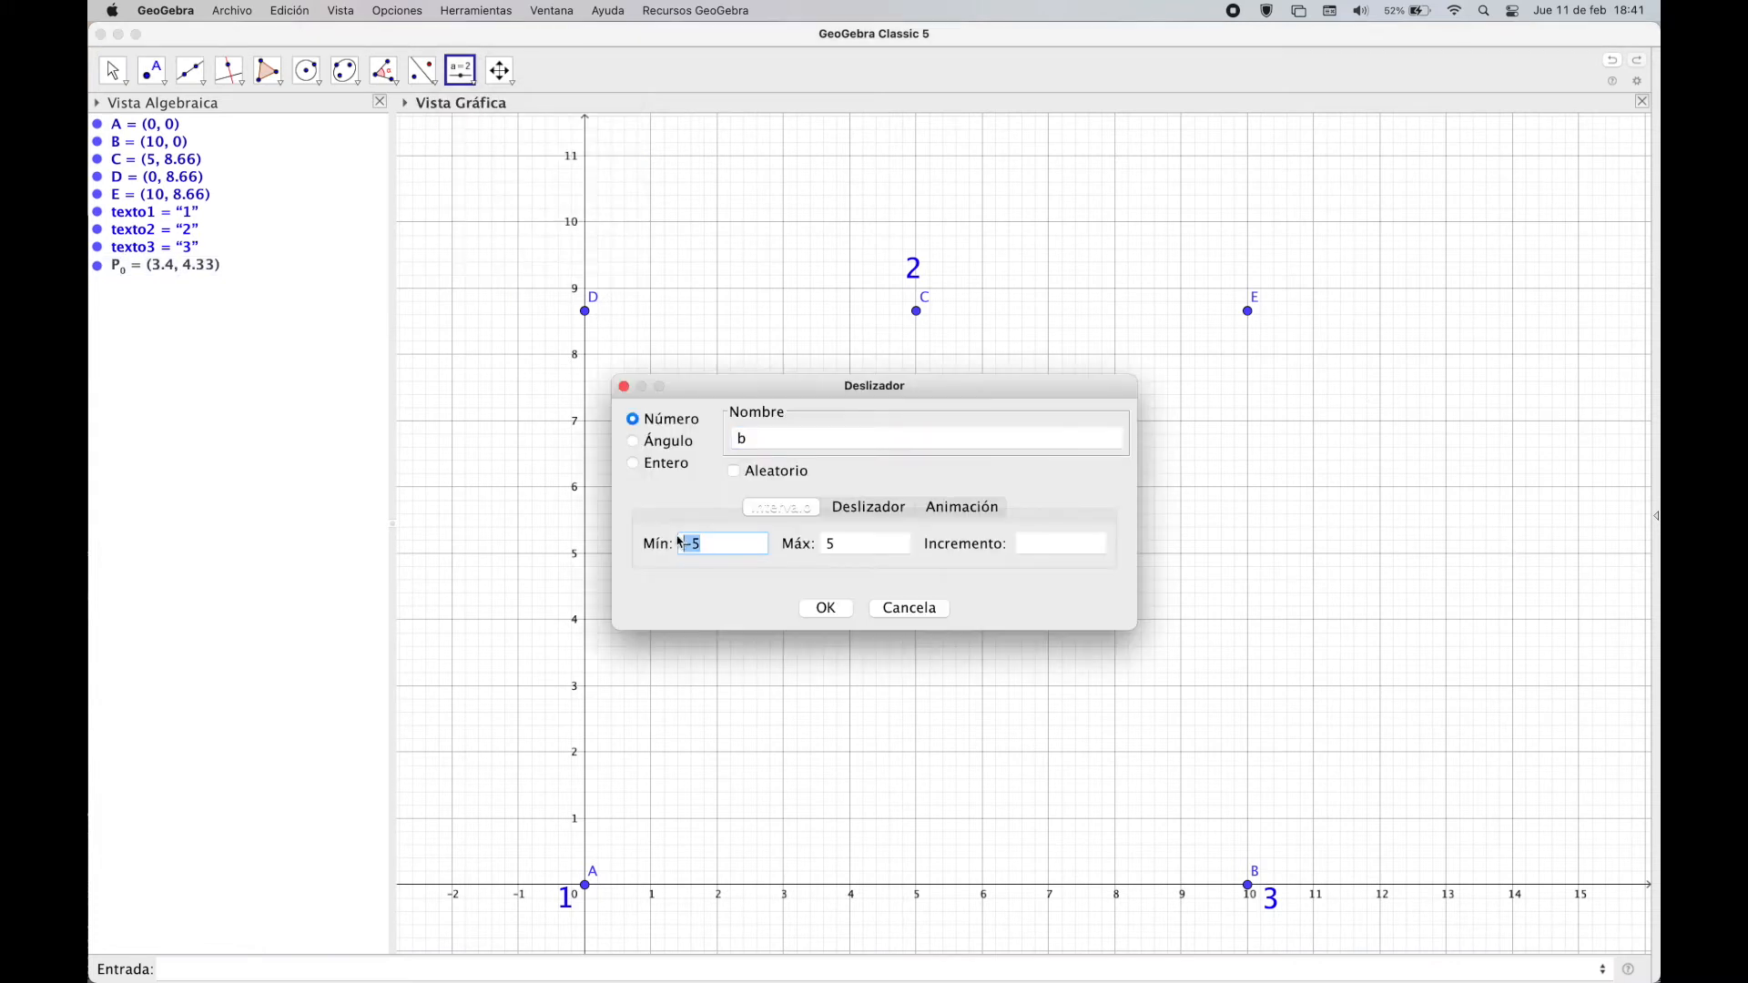
{"action": "type", "text": "0"}
{"action": "key", "text": "Tab"}
{"action": "type", "text": "100"}
{"action": "left_click", "coordinate": [1026, 547]}
{"action": "type", "text": "1"}
{"action": "left_click", "coordinate": [860, 511]}
{"action": "left_click", "coordinate": [801, 539]}
{"action": "left_click", "coordinate": [785, 558]}
{"action": "left_click", "coordinate": [824, 608]}
- Open the on-update script in slider b's properties and set the value of b to 0
{"action": "right_click", "coordinate": [143, 288]}
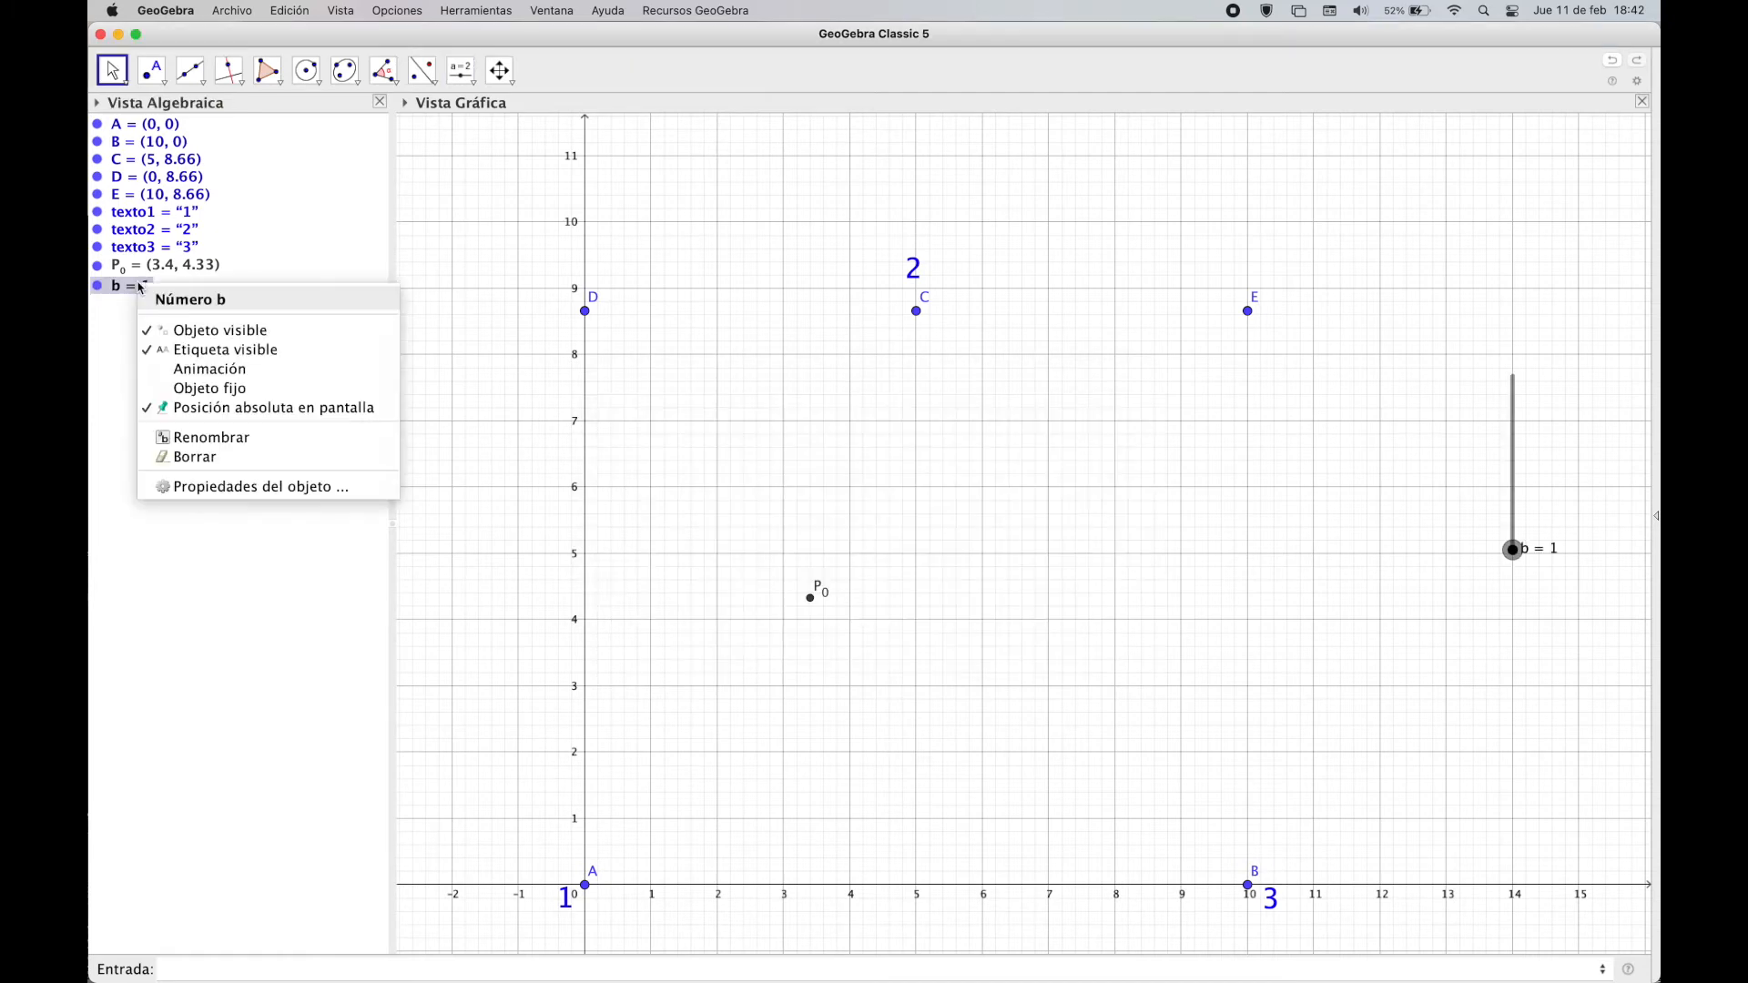
{"action": "left_click", "coordinate": [210, 483]}
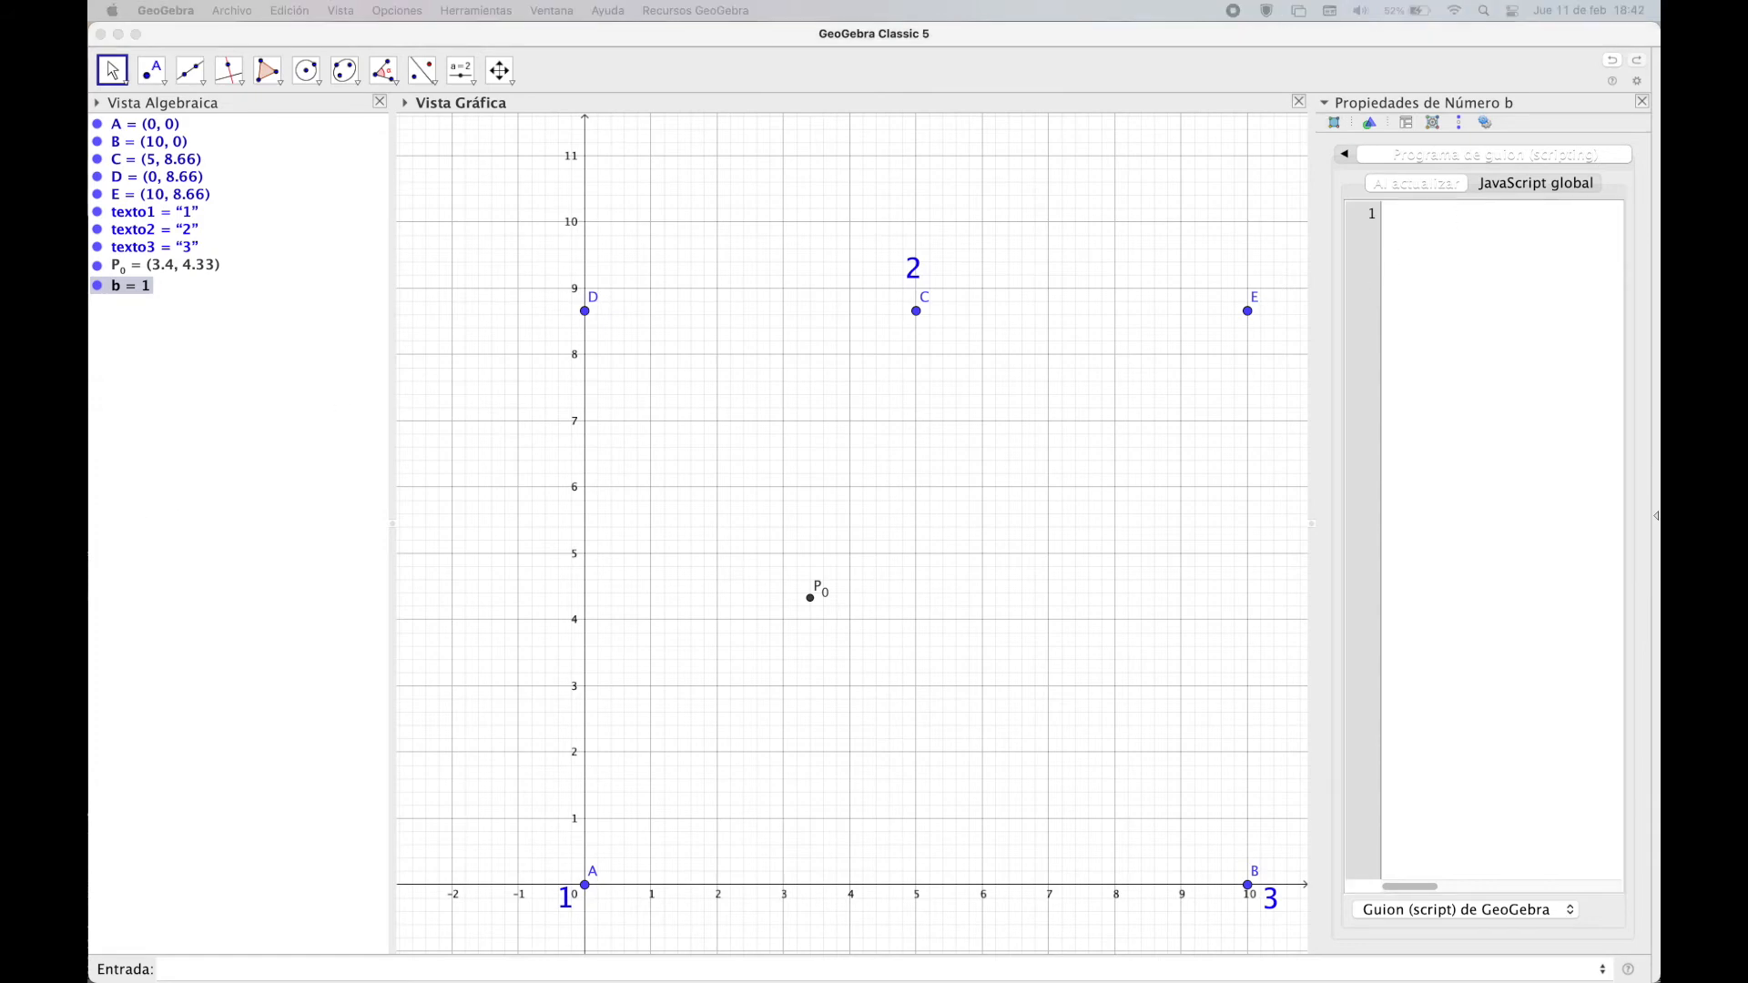
{"action": "left_click", "coordinate": [164, 292]}
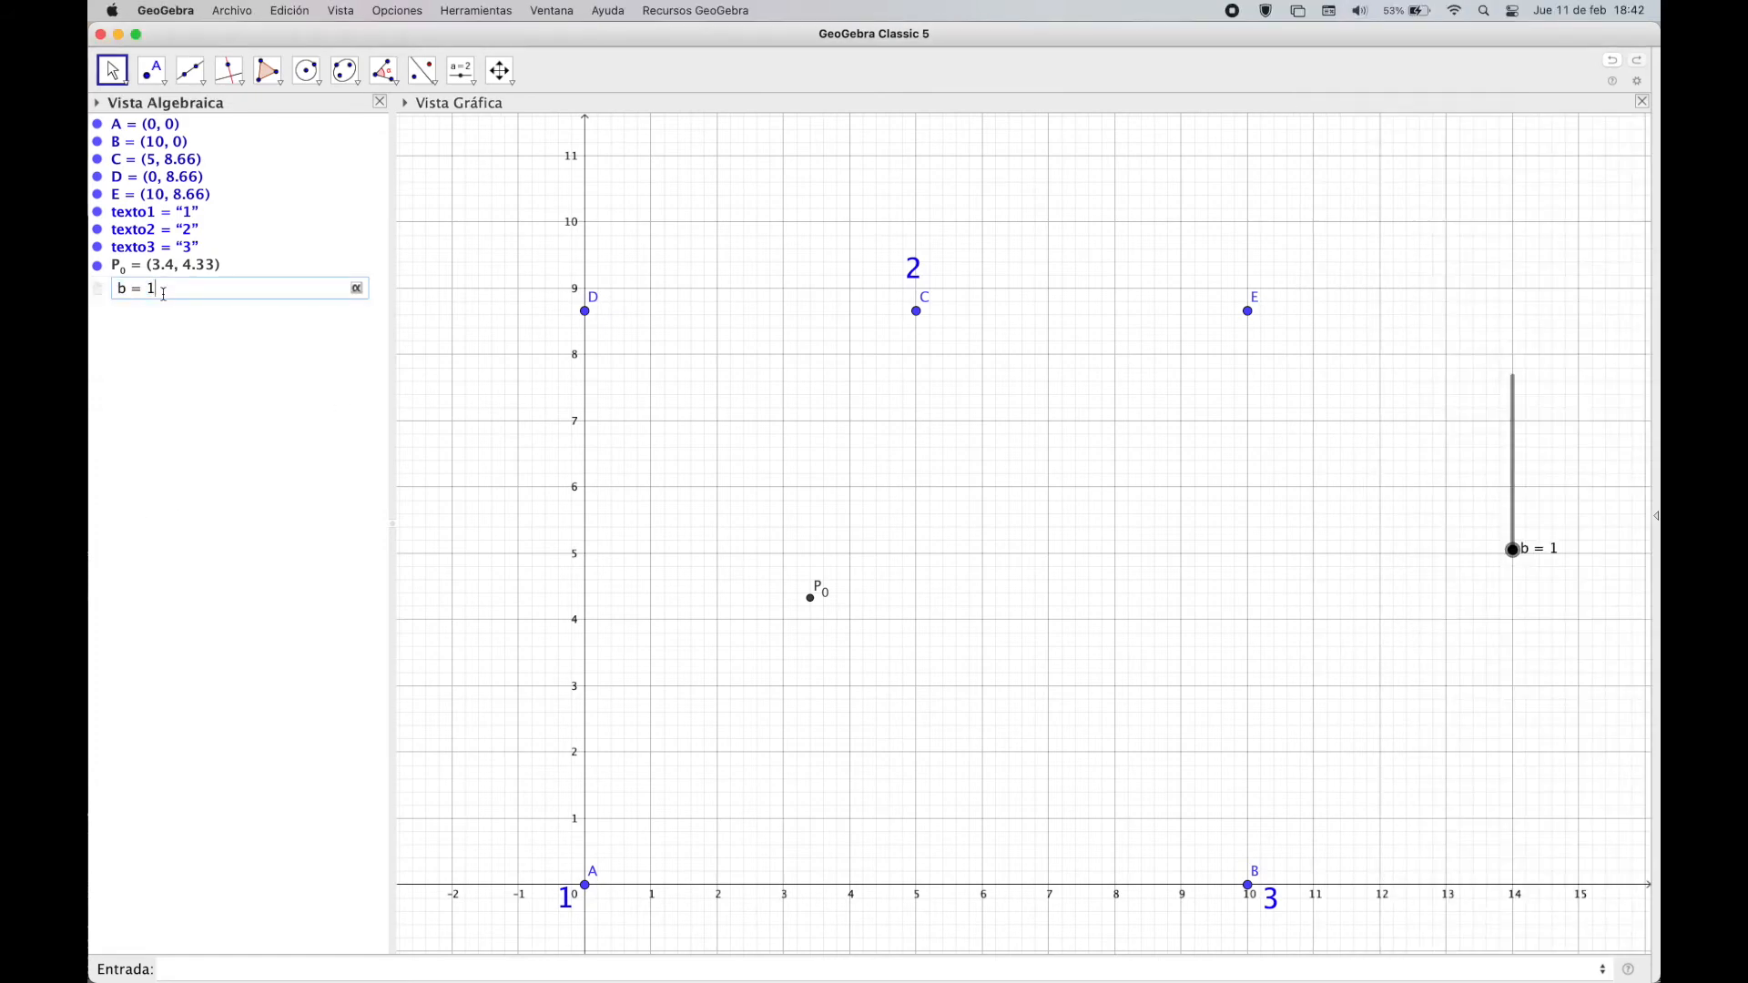
{"action": "type", "text": "0"}
{"action": "key", "text": "Return"}
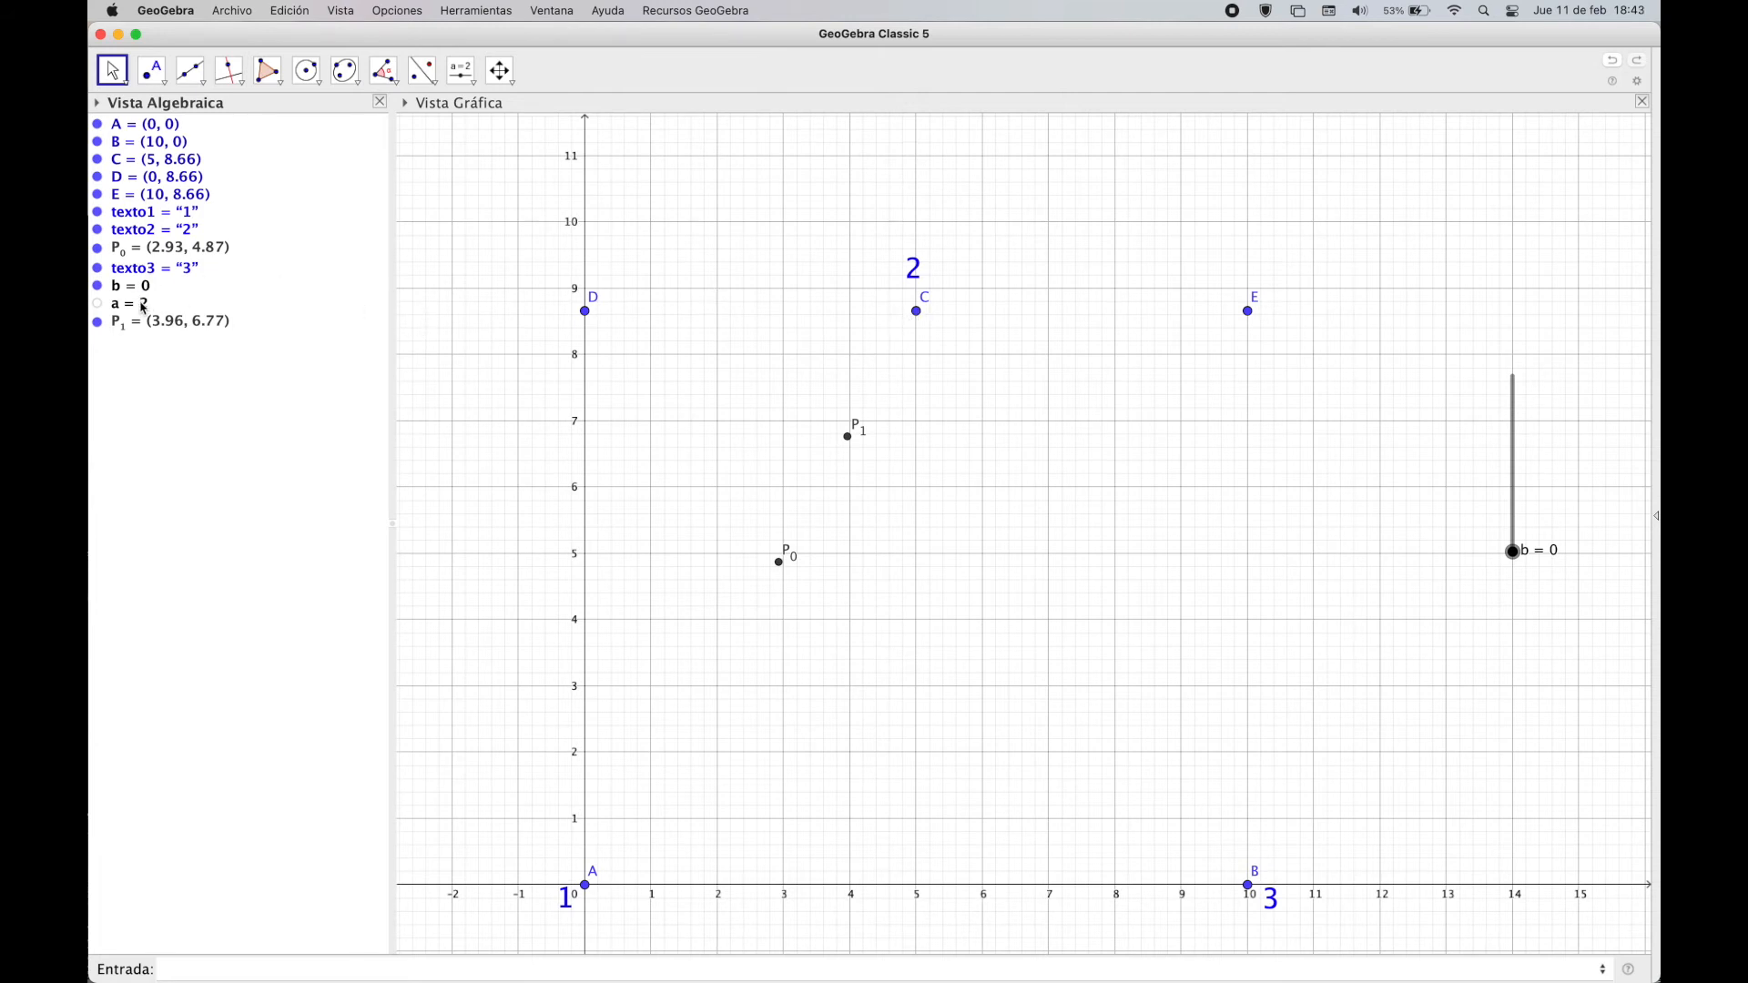
- Start the animation of slider b
{"action": "mouse_move", "coordinate": [144, 309]}
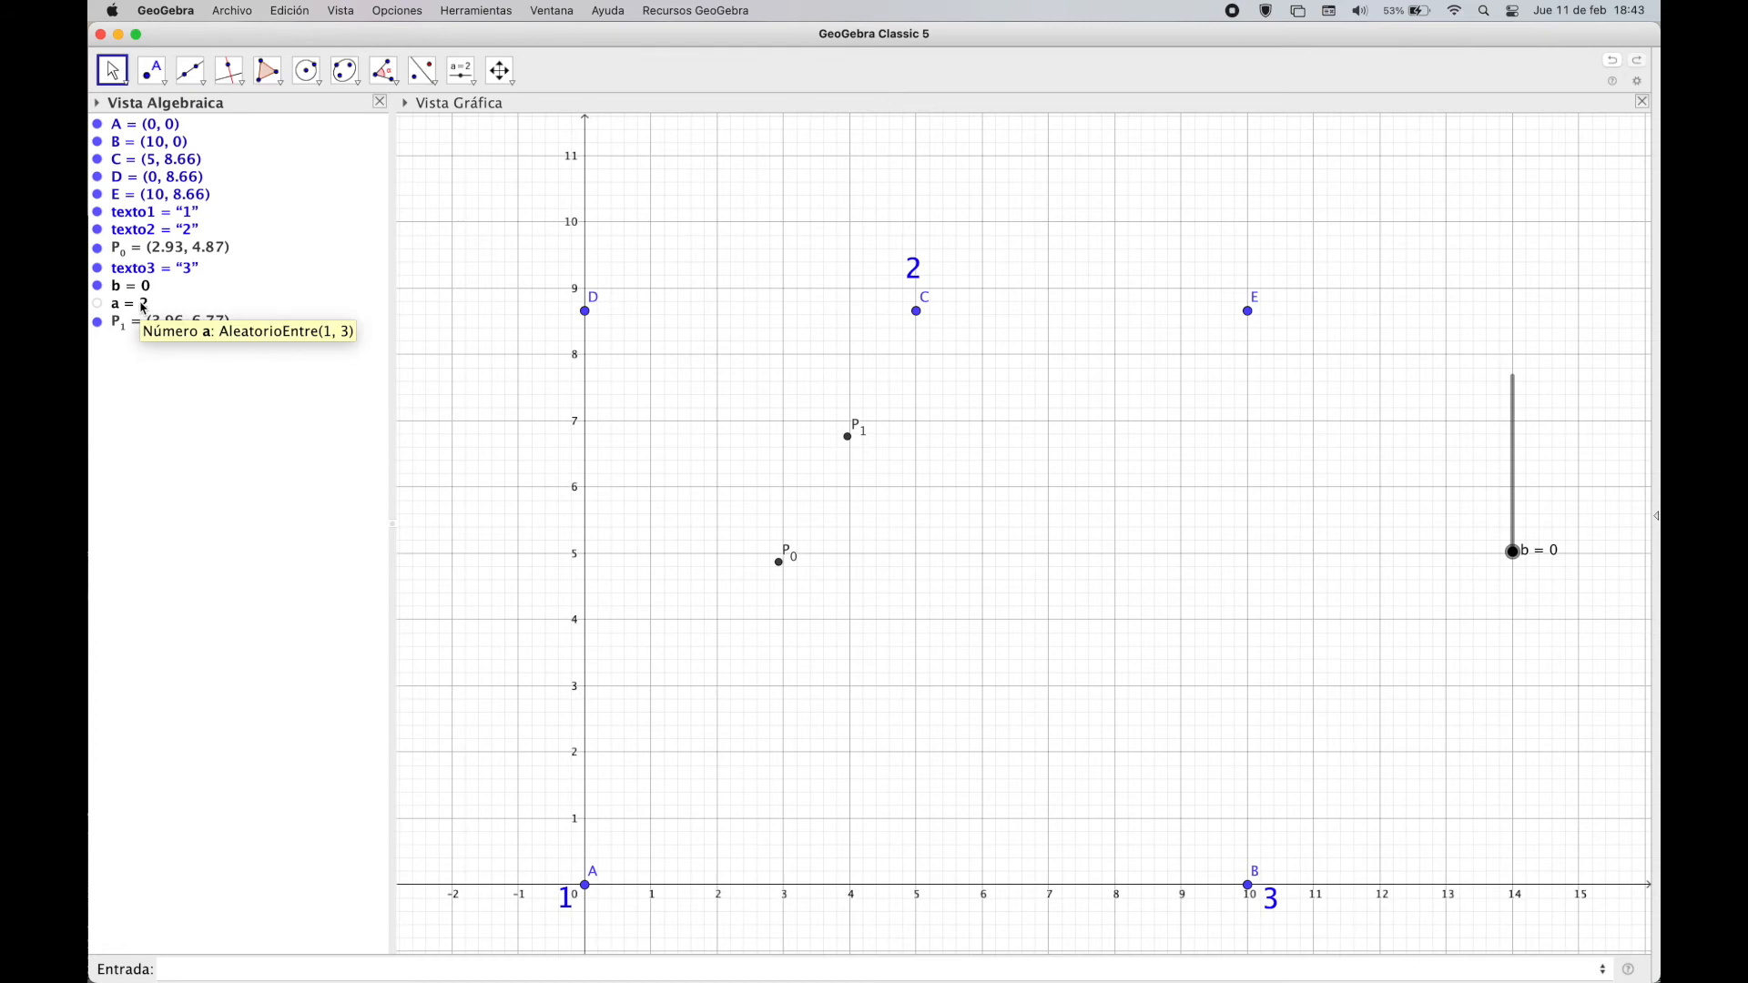
{"action": "left_click", "coordinate": [132, 288]}
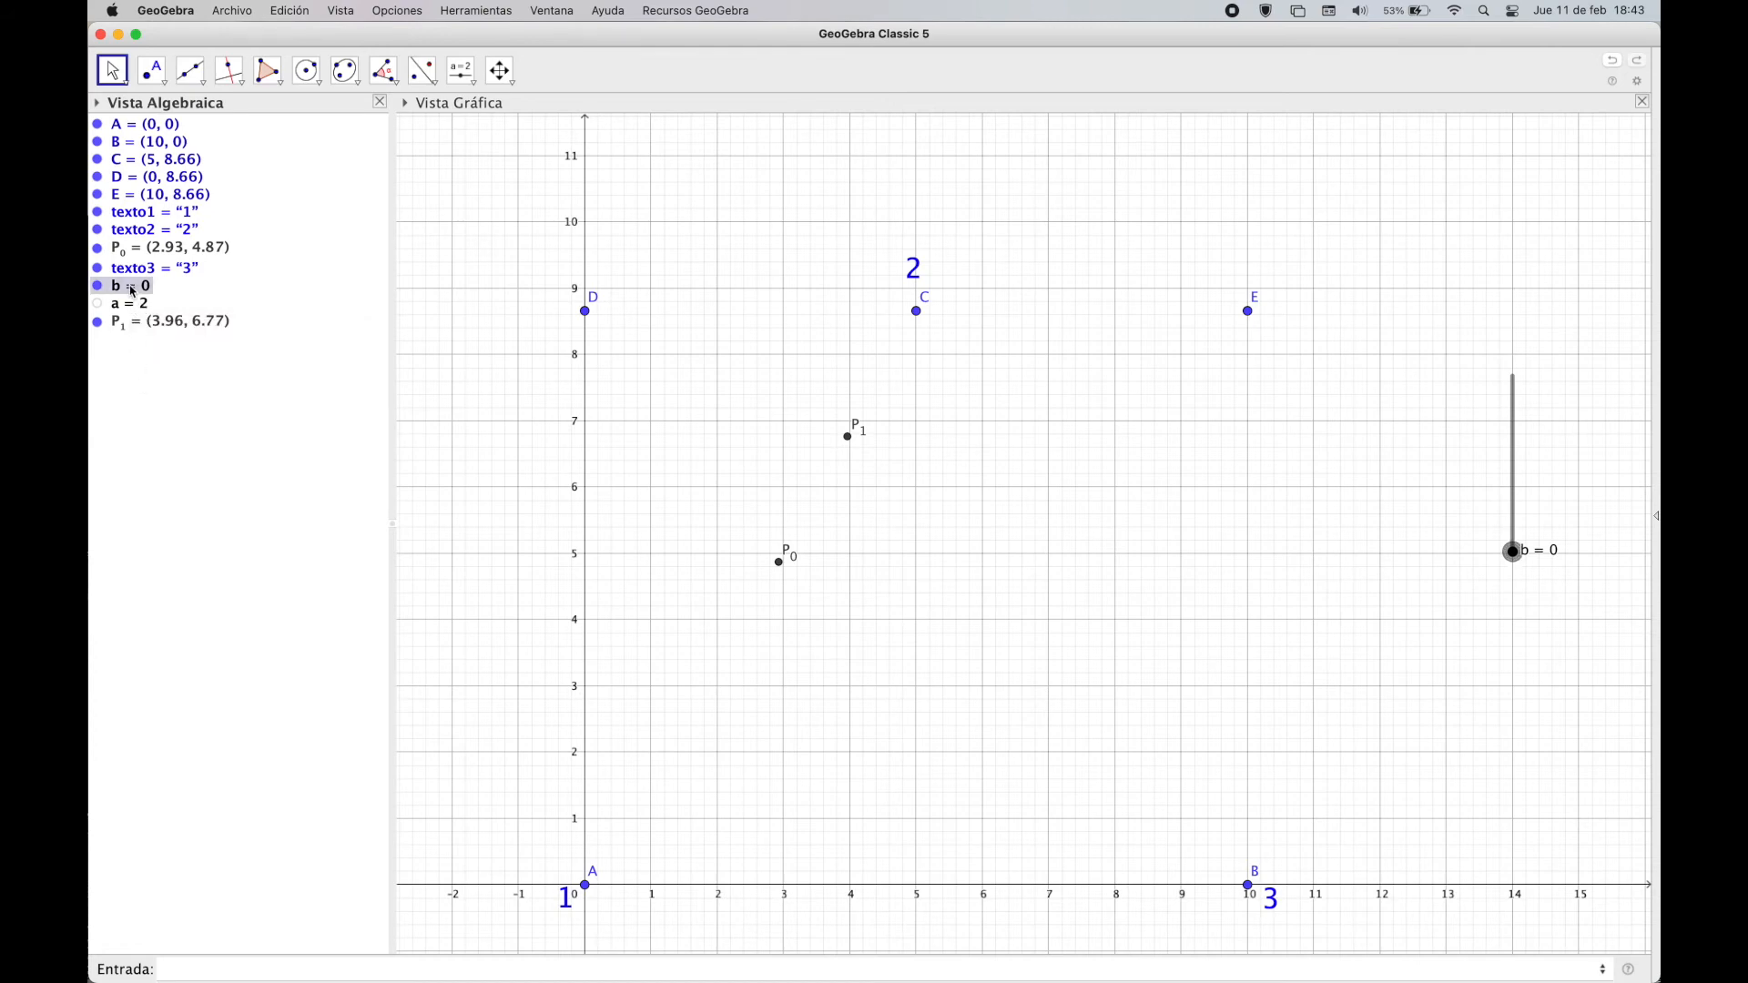
{"action": "right_click", "coordinate": [132, 288]}
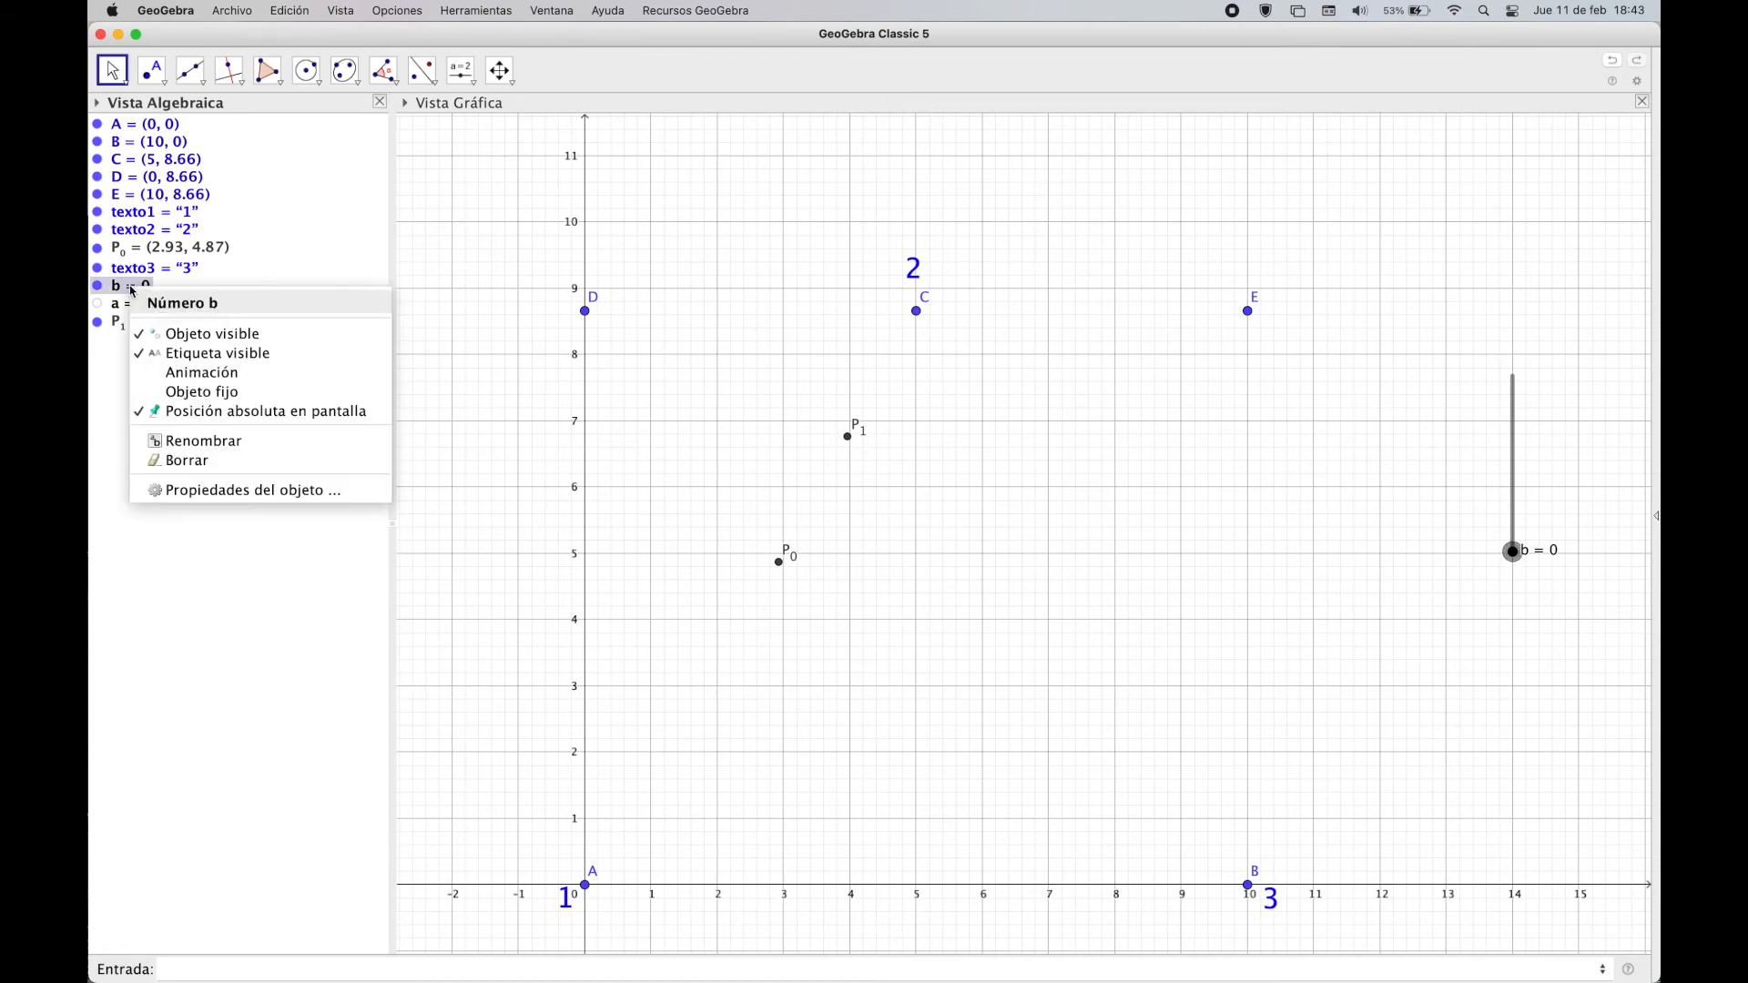
{"action": "left_click", "coordinate": [142, 377]}
- Turn on the trace of points P_0 and P_1, and run the animation until the triangle pattern fills in before pausing it
{"action": "left_click", "coordinate": [164, 247]}
{"action": "right_click", "coordinate": [173, 250]}
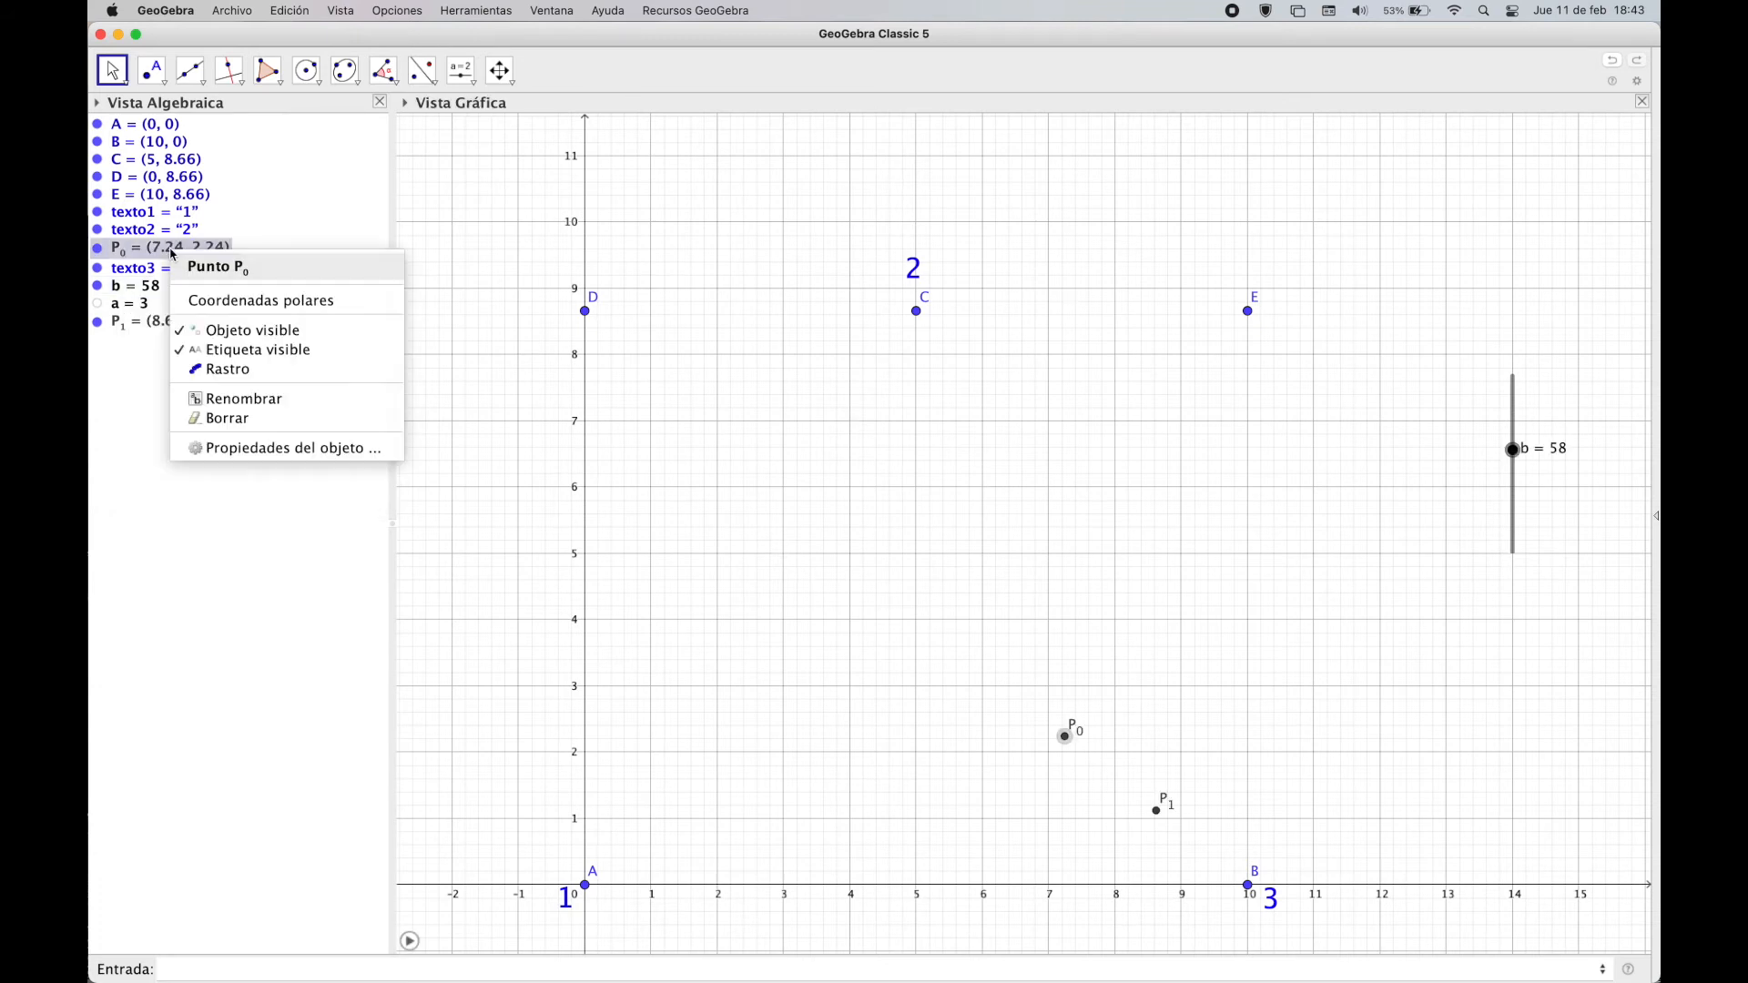
{"action": "left_click", "coordinate": [182, 370]}
{"action": "left_click", "coordinate": [151, 323]}
{"action": "right_click", "coordinate": [151, 323]}
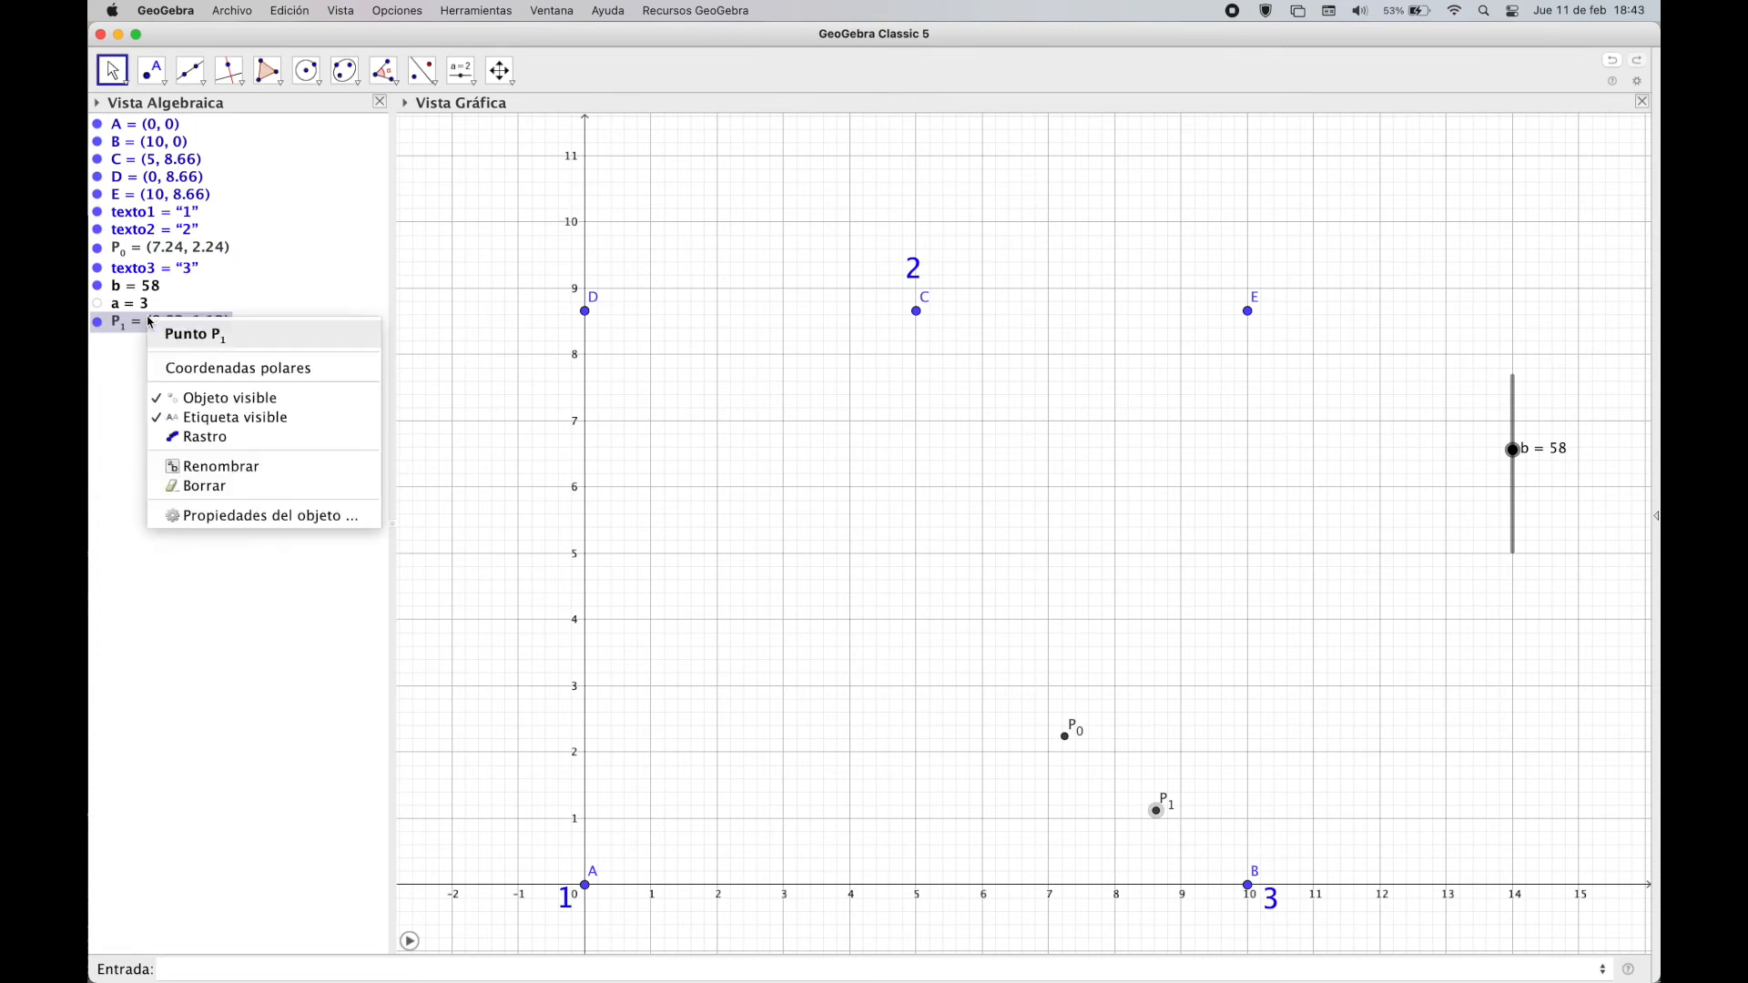
{"action": "left_click", "coordinate": [164, 443]}
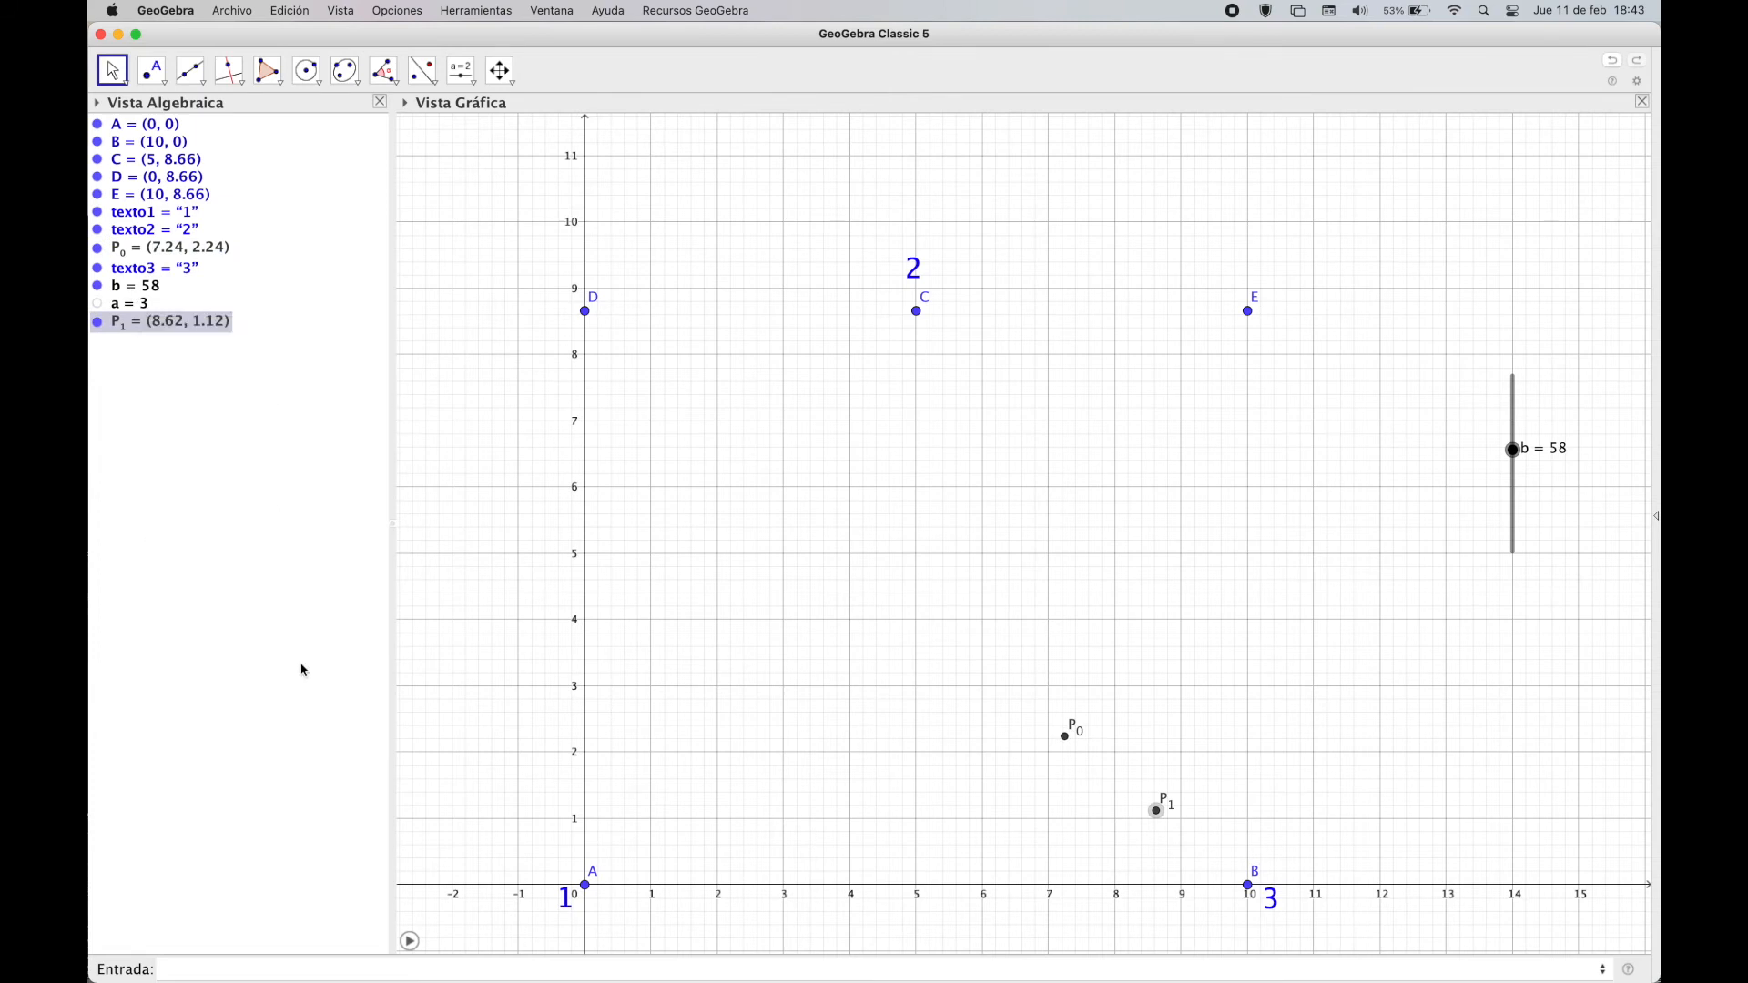
{"action": "left_click", "coordinate": [411, 943]}
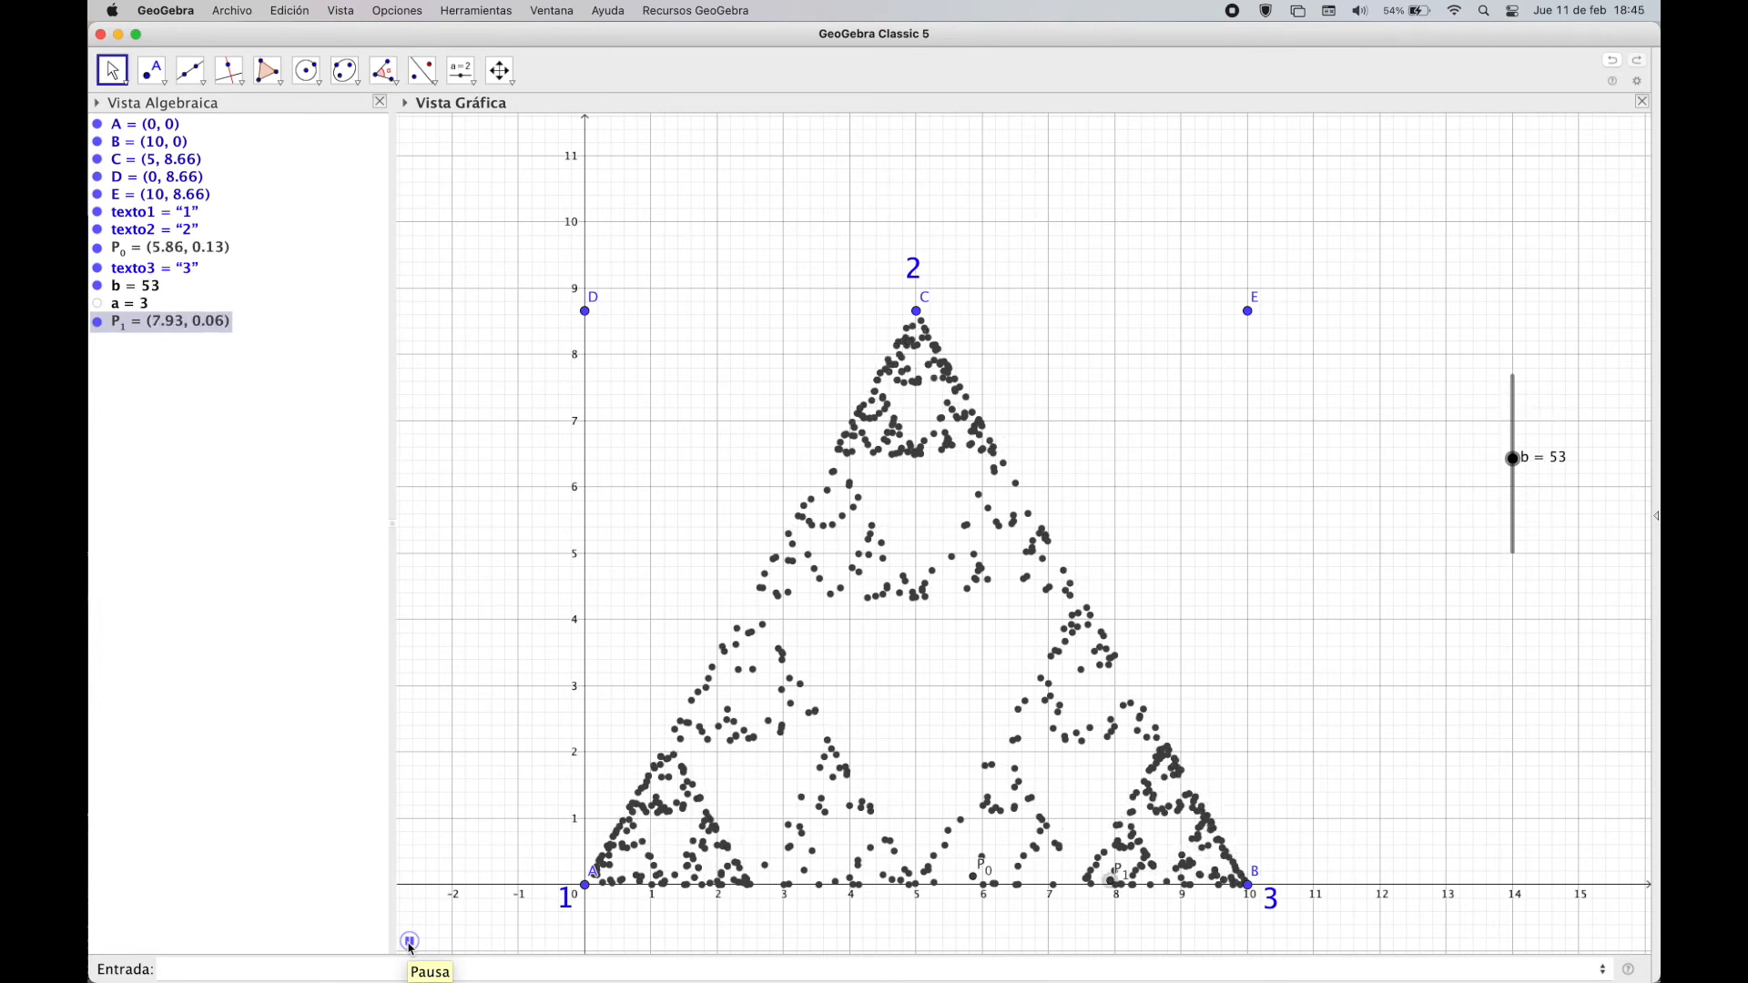
{"action": "left_click", "coordinate": [410, 945]}
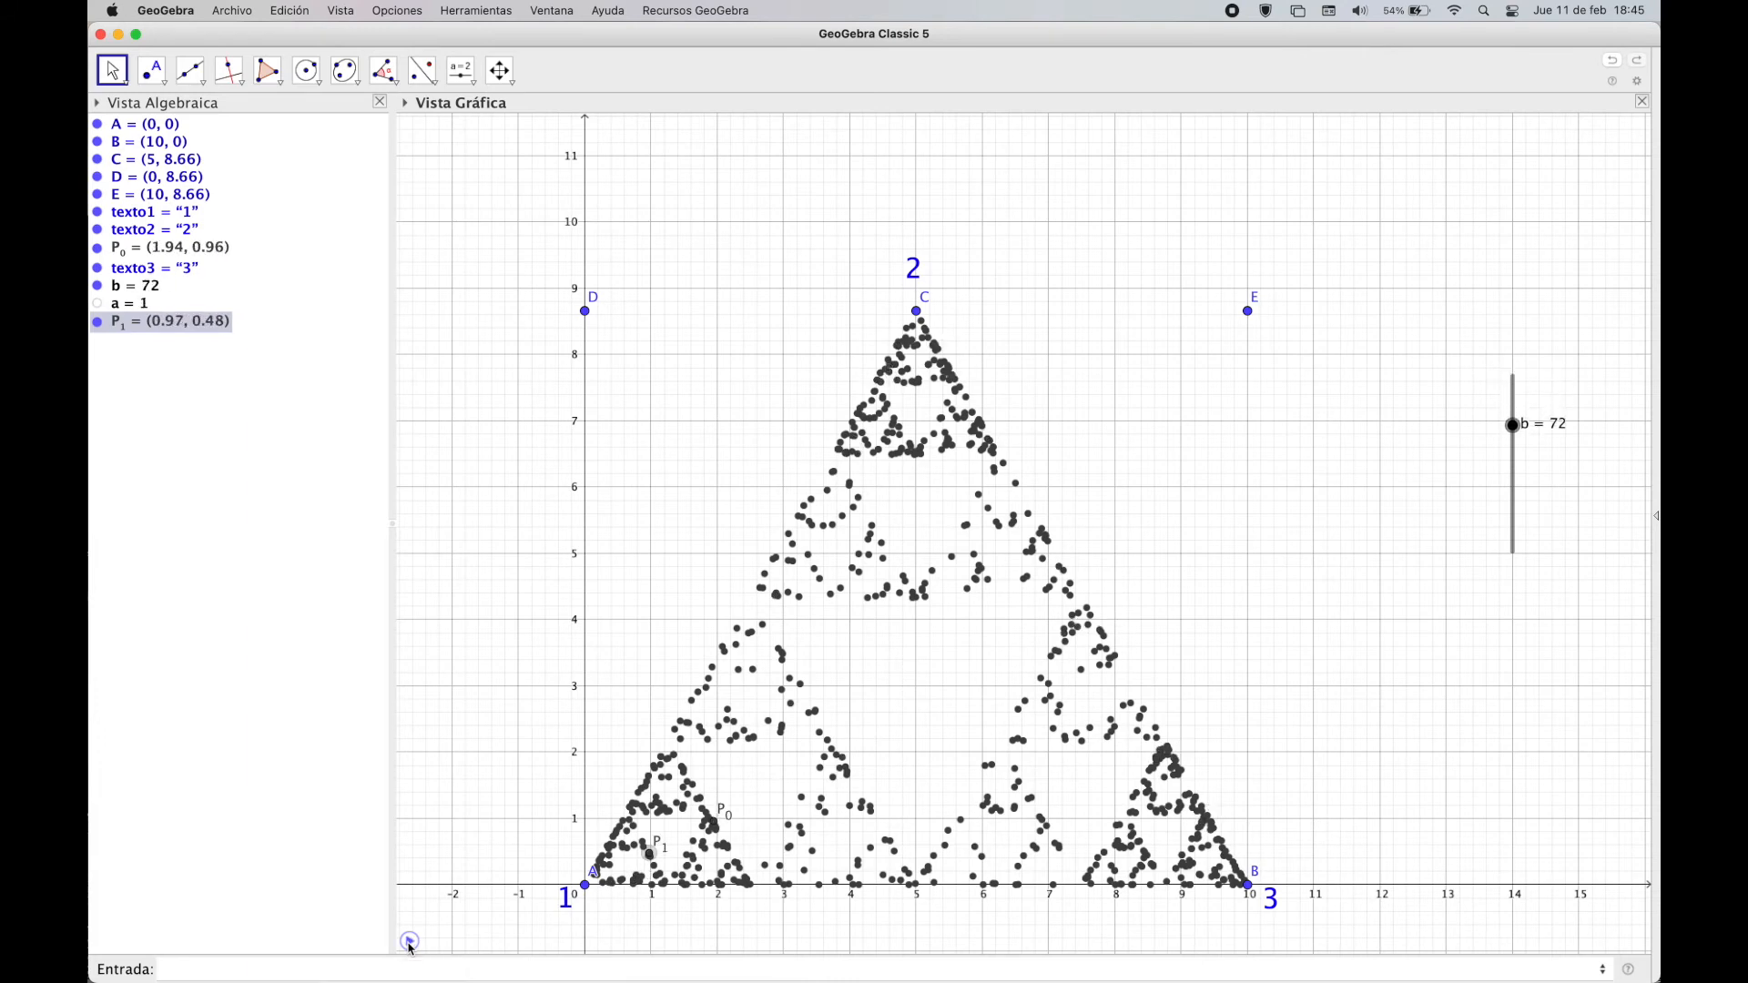
- Delete all objects from point D through P_1, keeping A, B and C, and clear the leftover traces
{"action": "left_click", "coordinate": [169, 176]}
{"action": "left_click", "coordinate": [173, 325], "text": "shift"}
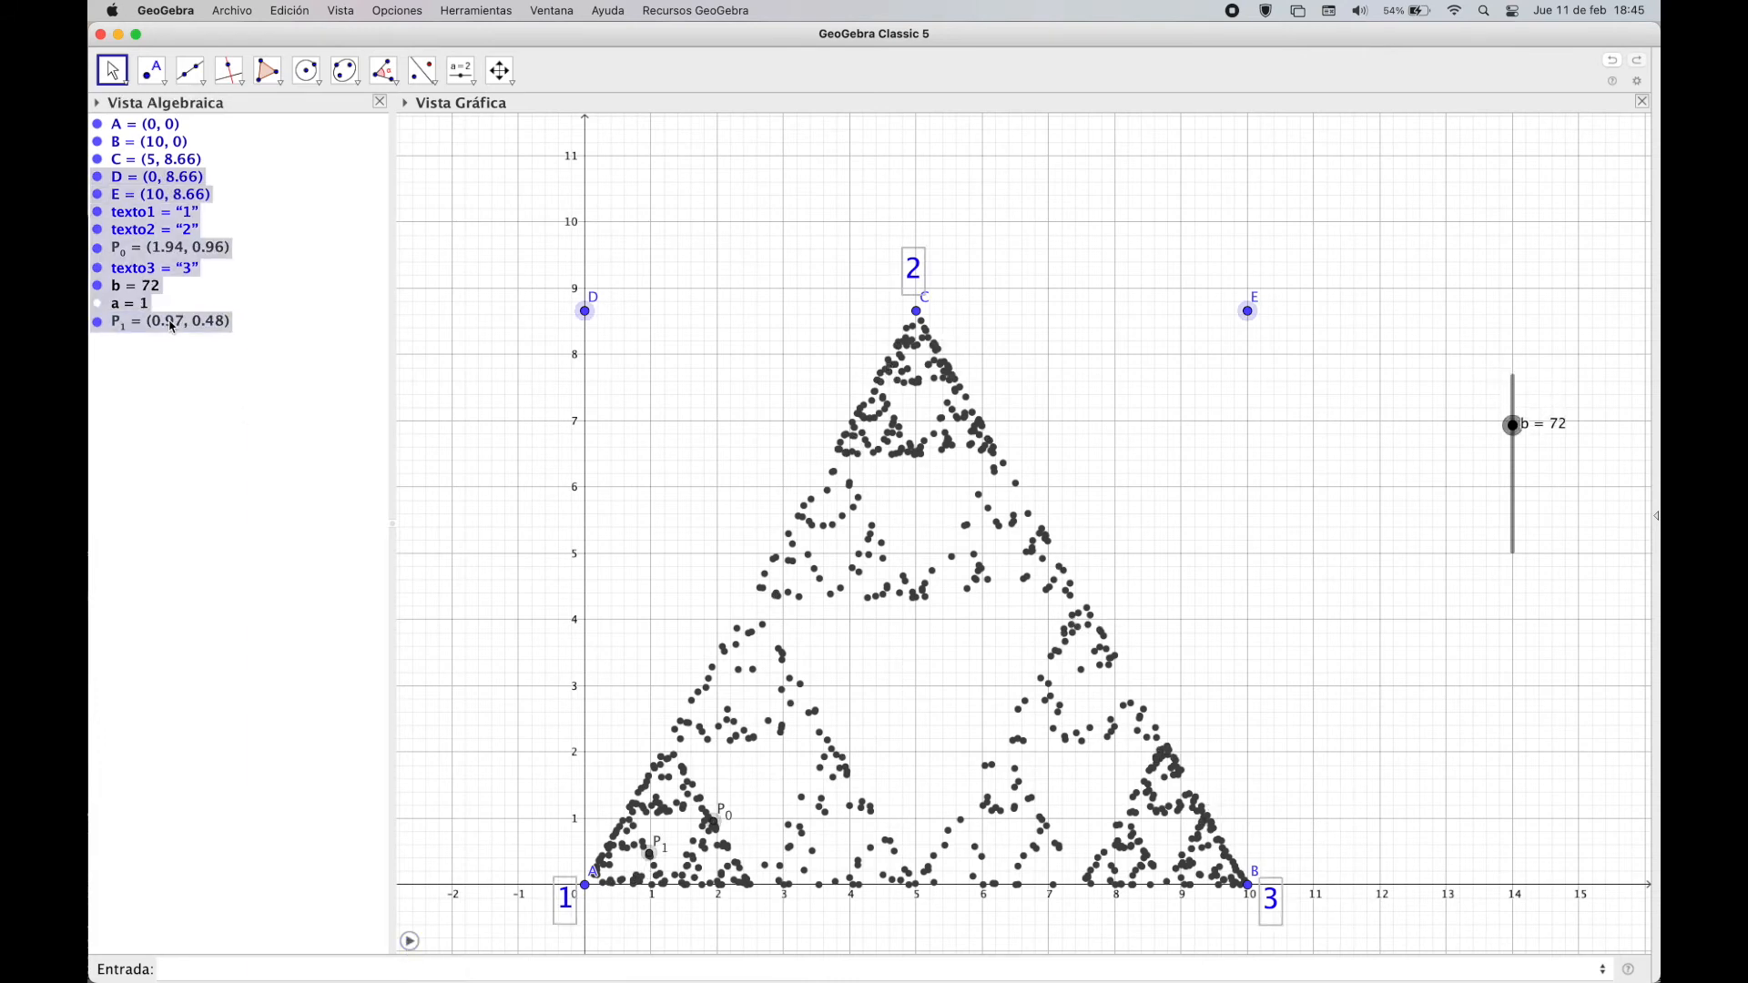
{"action": "key", "text": "Delete"}
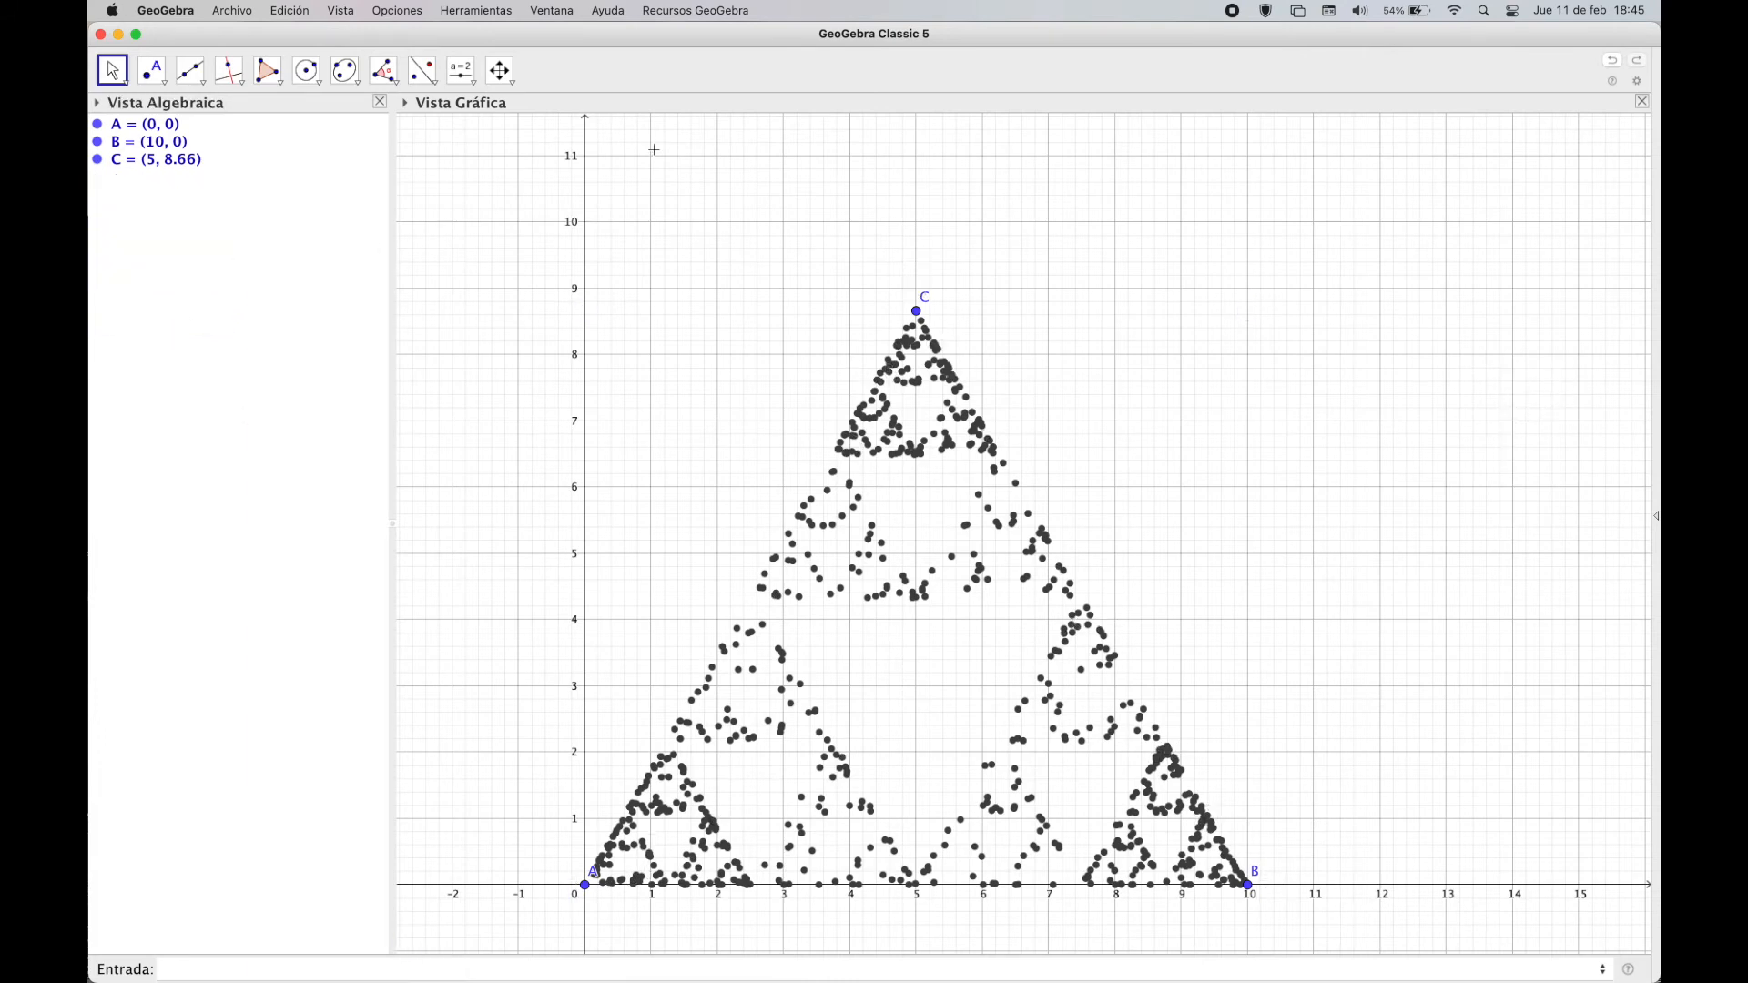
{"action": "left_click_drag", "start_coordinate": [684, 241], "coordinate": [683, 241]}
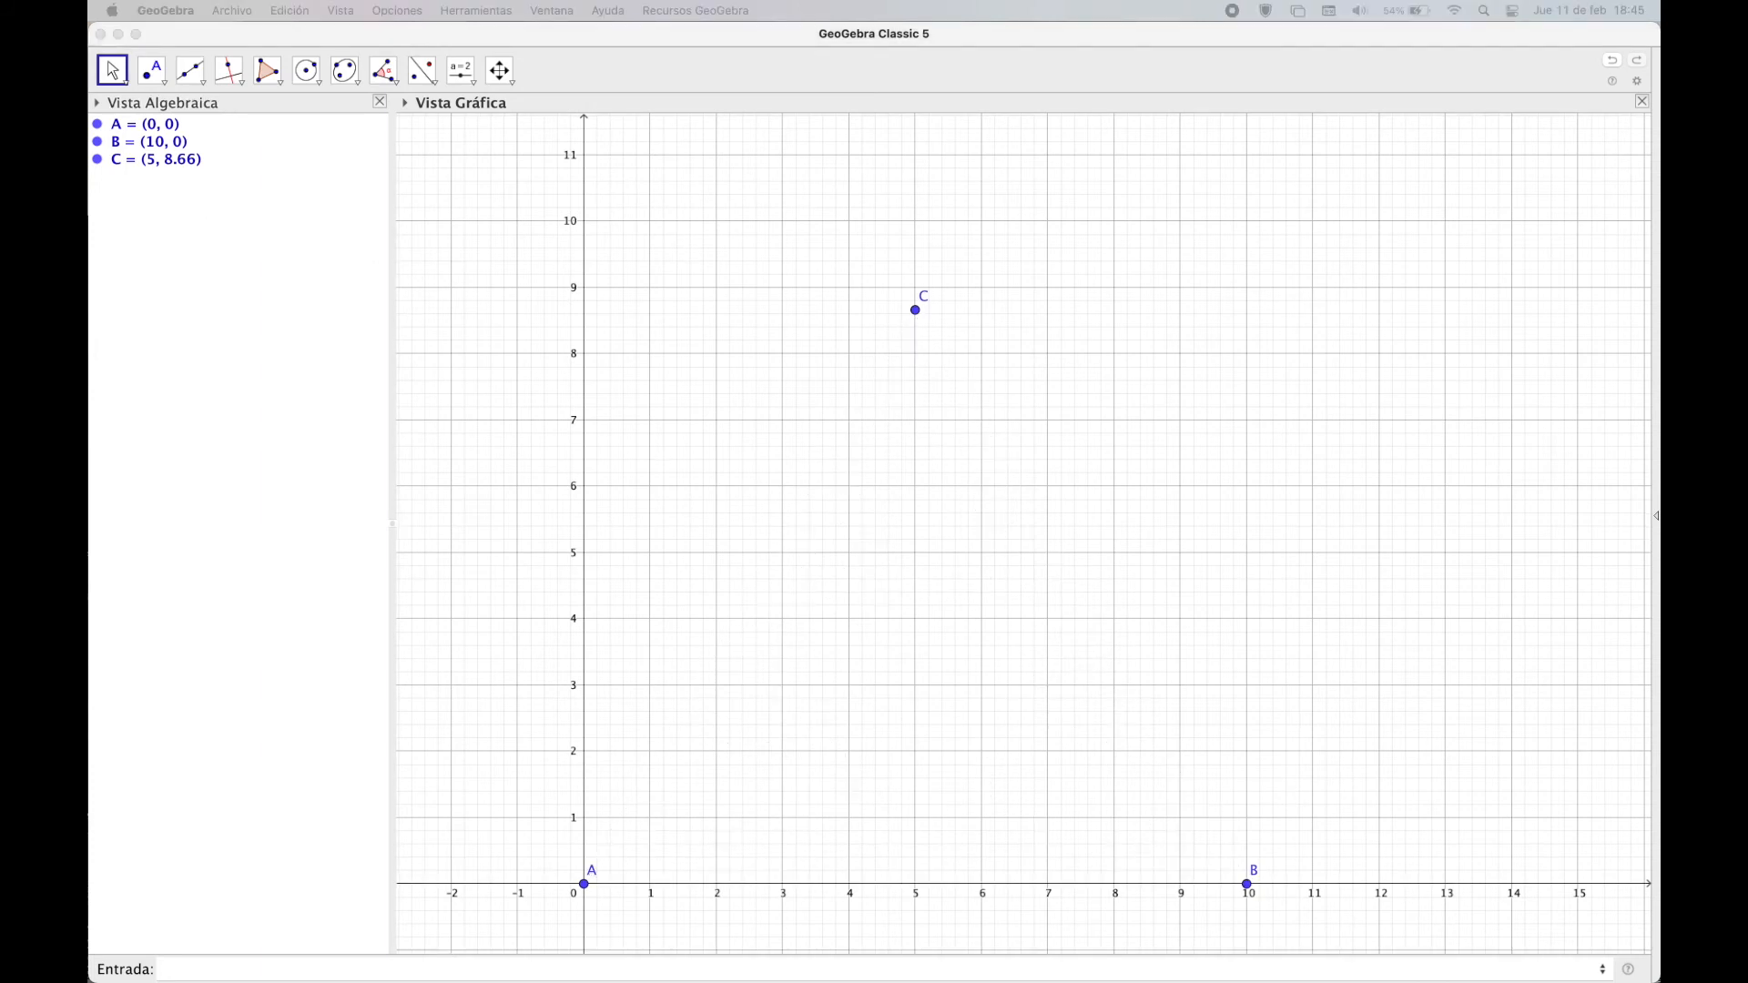
- Create the polygon t1=Polígono(A, B, C) and add point O at the triangle's centre, (5, 2.89)
{"action": "left_click", "coordinate": [227, 972]}
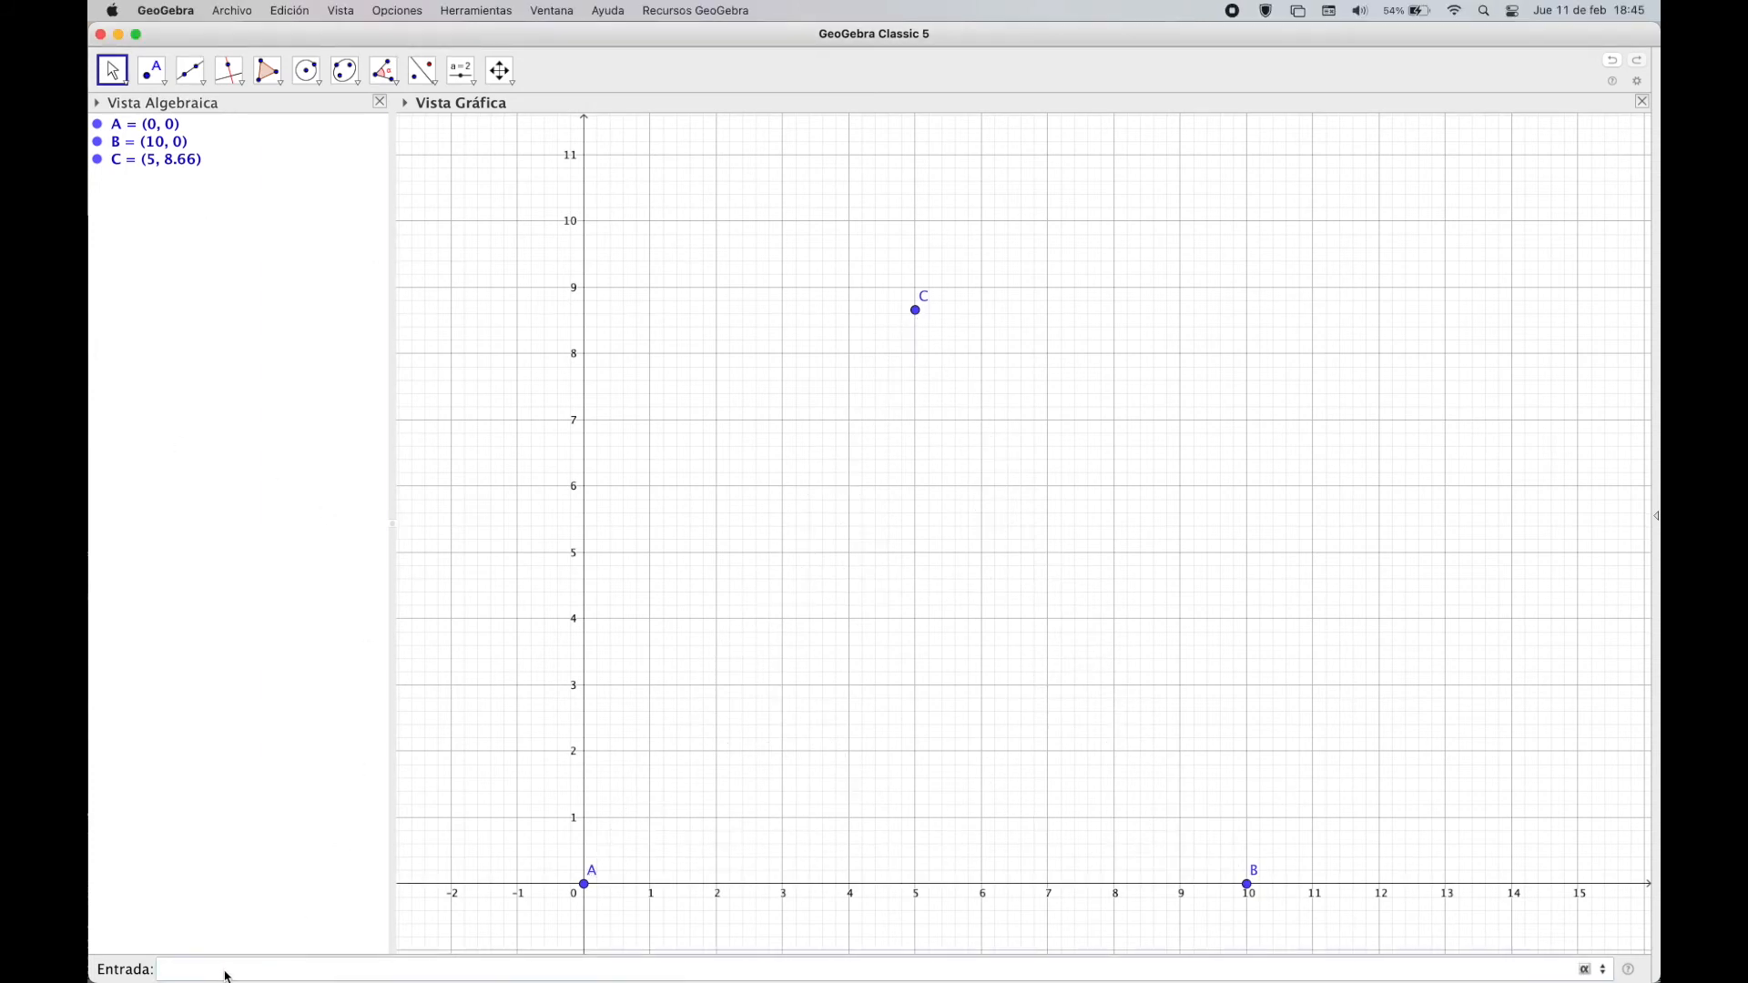
{"action": "type", "text": "t1=Polígono(A, B, C)"}
{"action": "key", "text": "Return"}
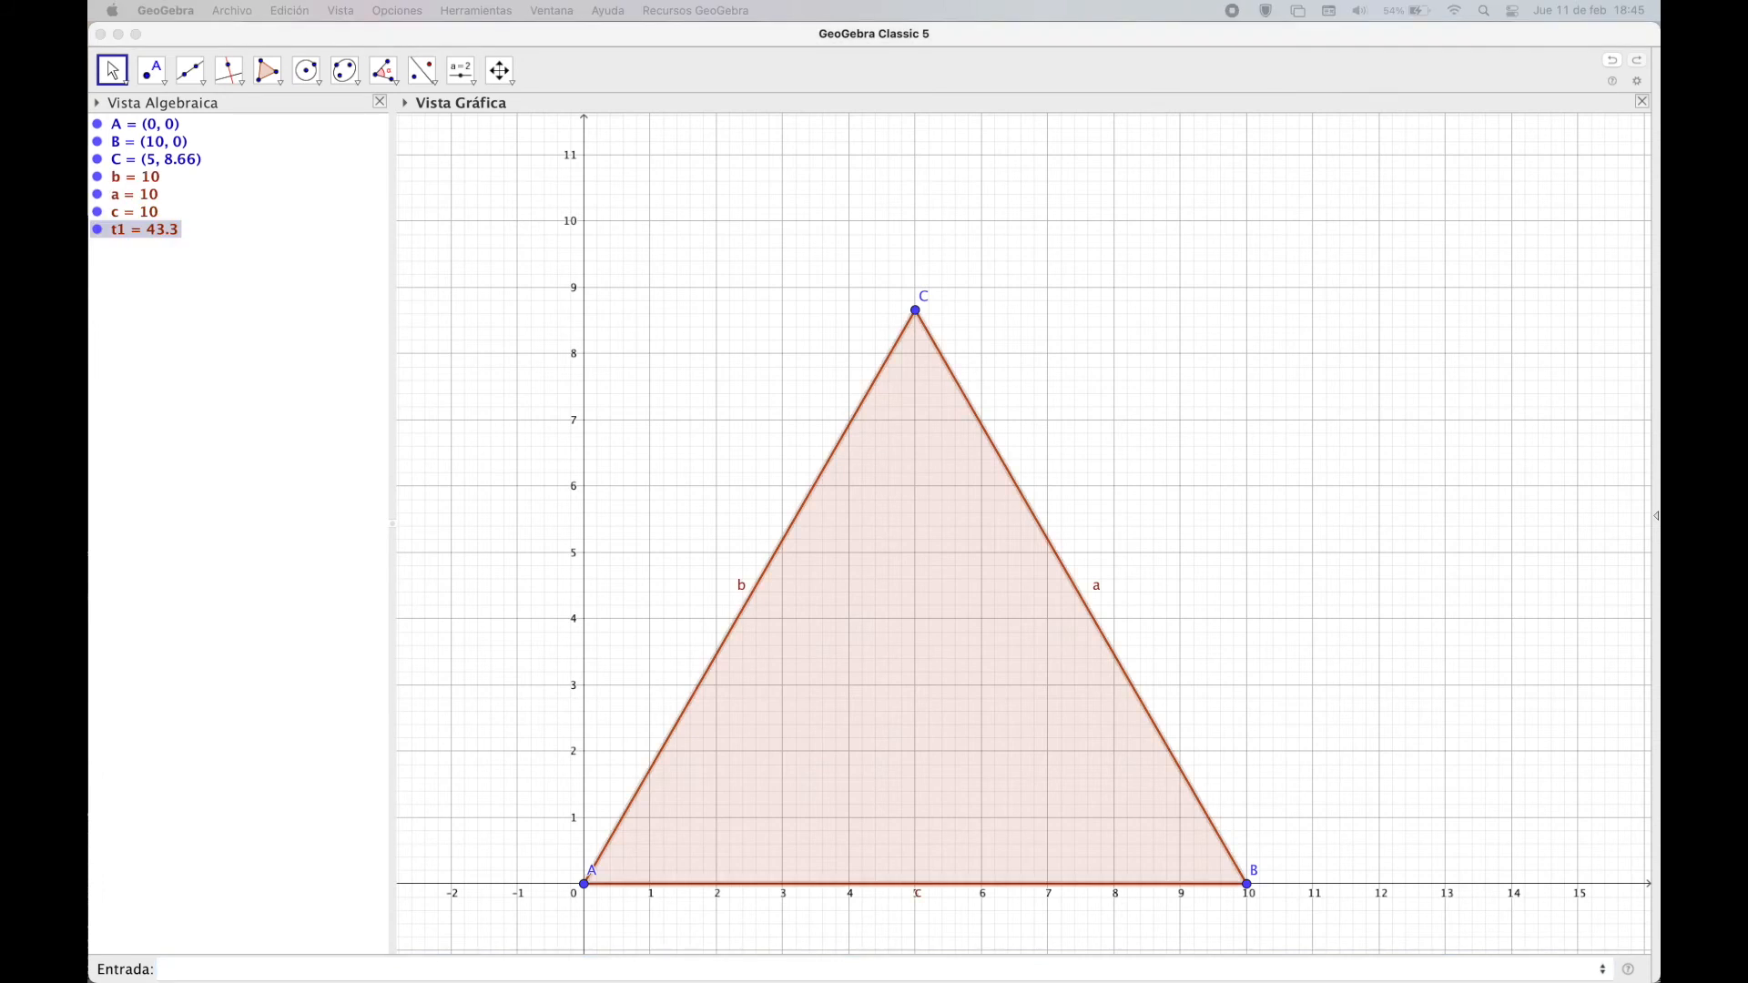
{"action": "left_click", "coordinate": [224, 972]}
{"action": "key", "text": "super+v"}
{"action": "key", "text": "Return"}
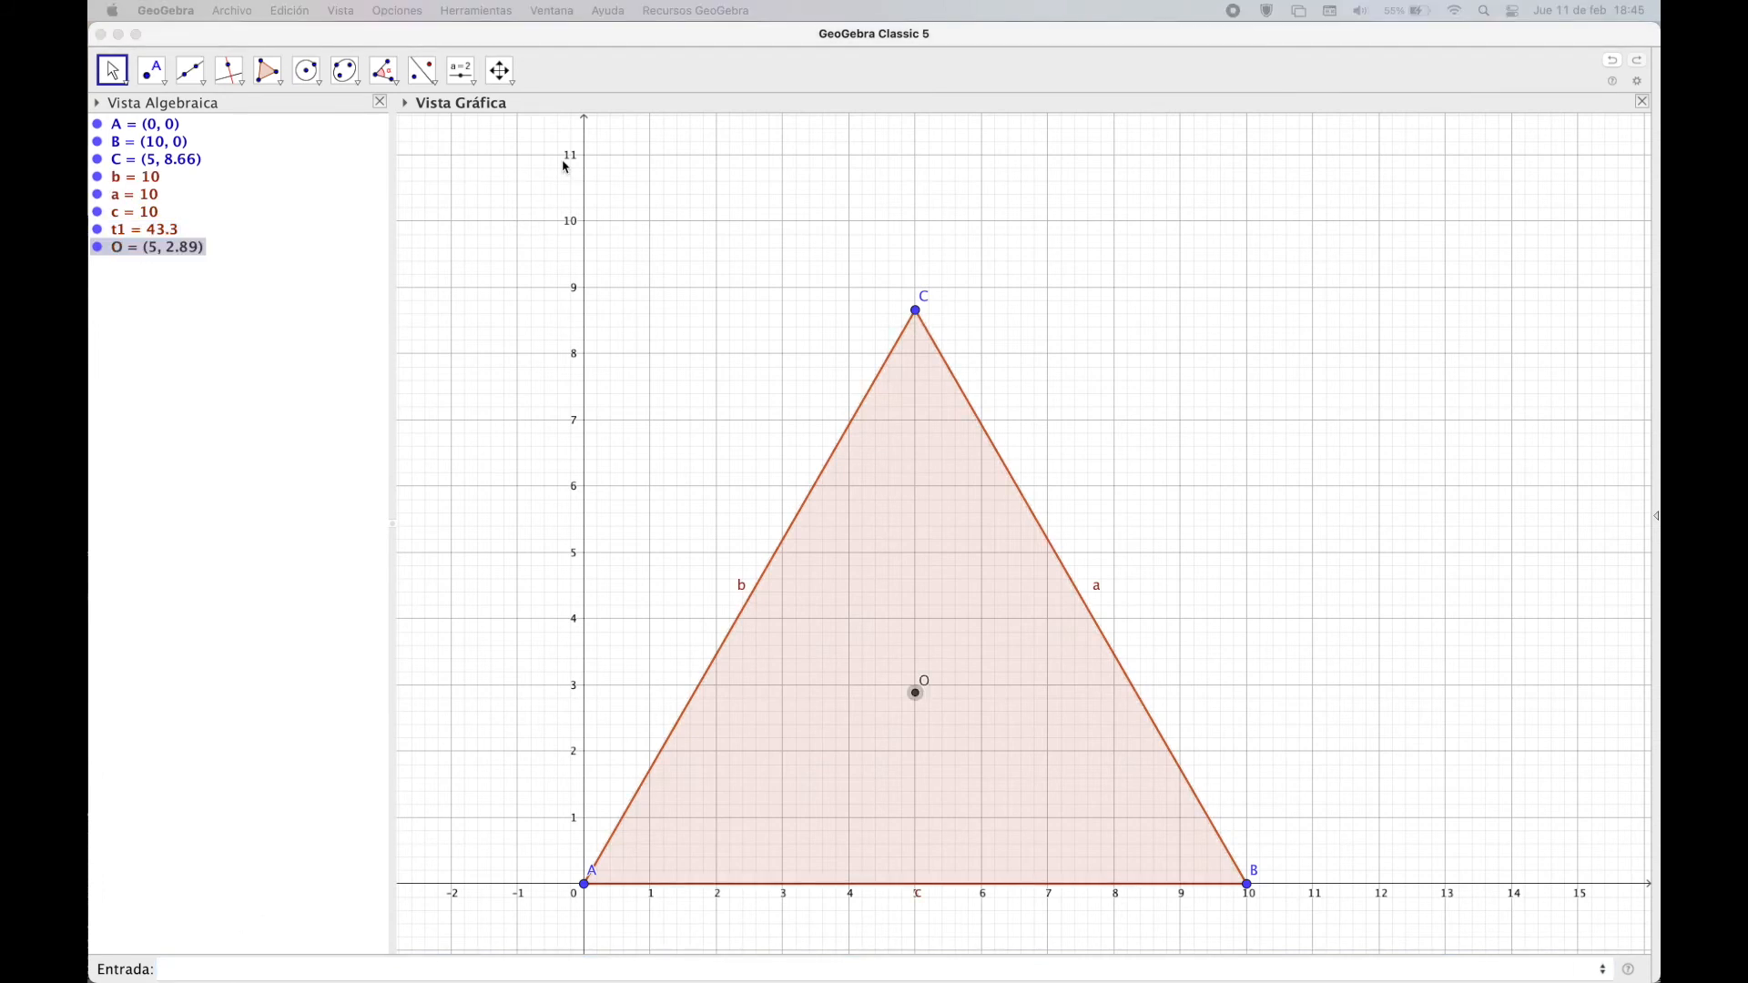
- Preview the half-scale homothecy t2=Homotecia(t1, 1/2, A), trying A, B and C in turn as its centre
{"action": "left_click", "coordinate": [201, 975]}
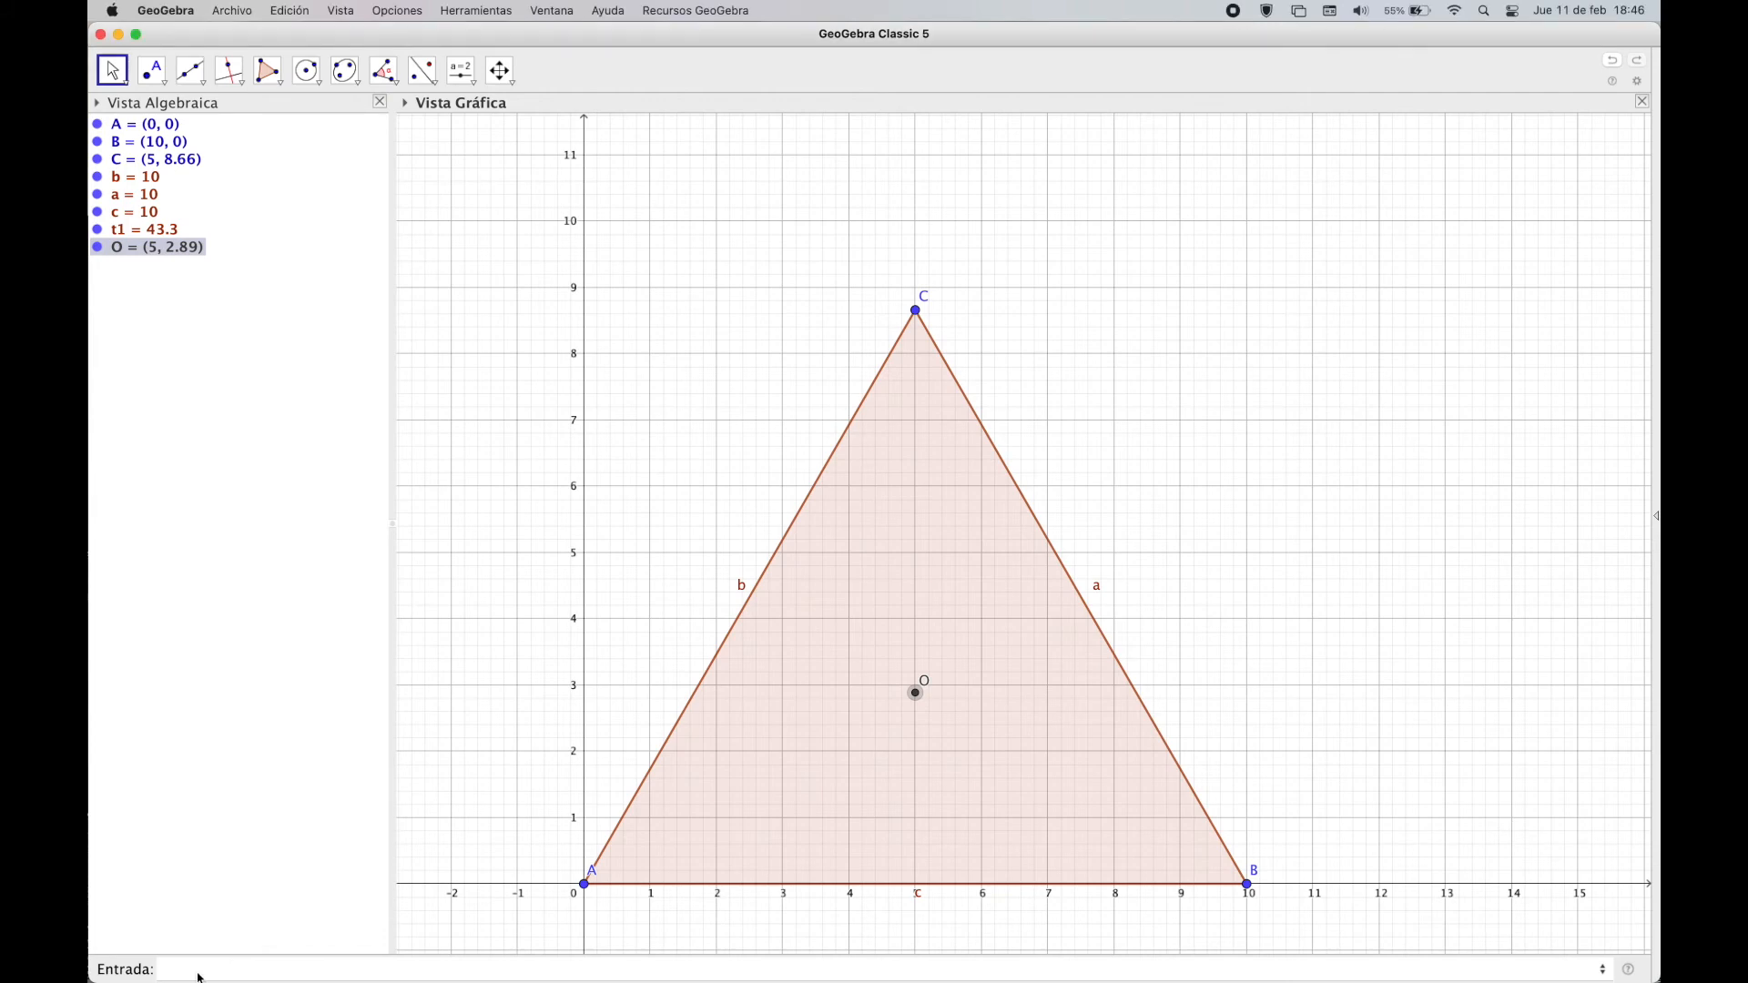
{"action": "left_click", "coordinate": [201, 972]}
{"action": "type", "text": "t2=Homotecia(t1, 1/2, A)"}
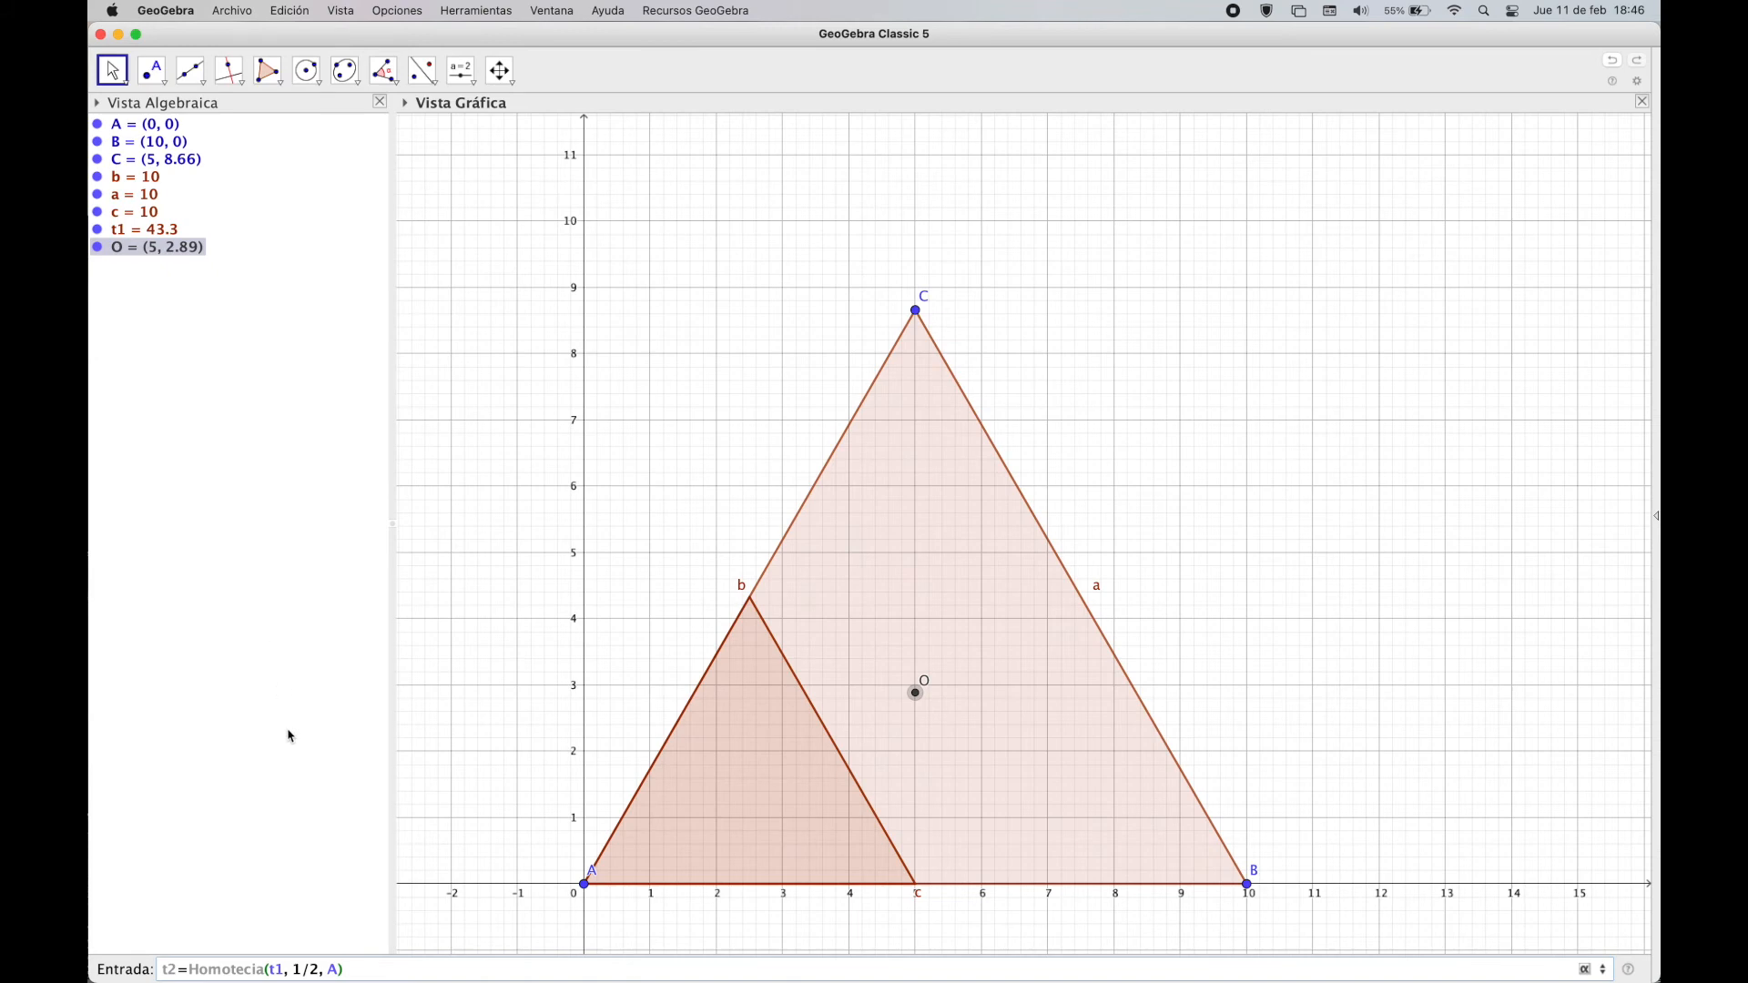
{"action": "double_click", "coordinate": [335, 970]}
{"action": "type", "text": "B"}
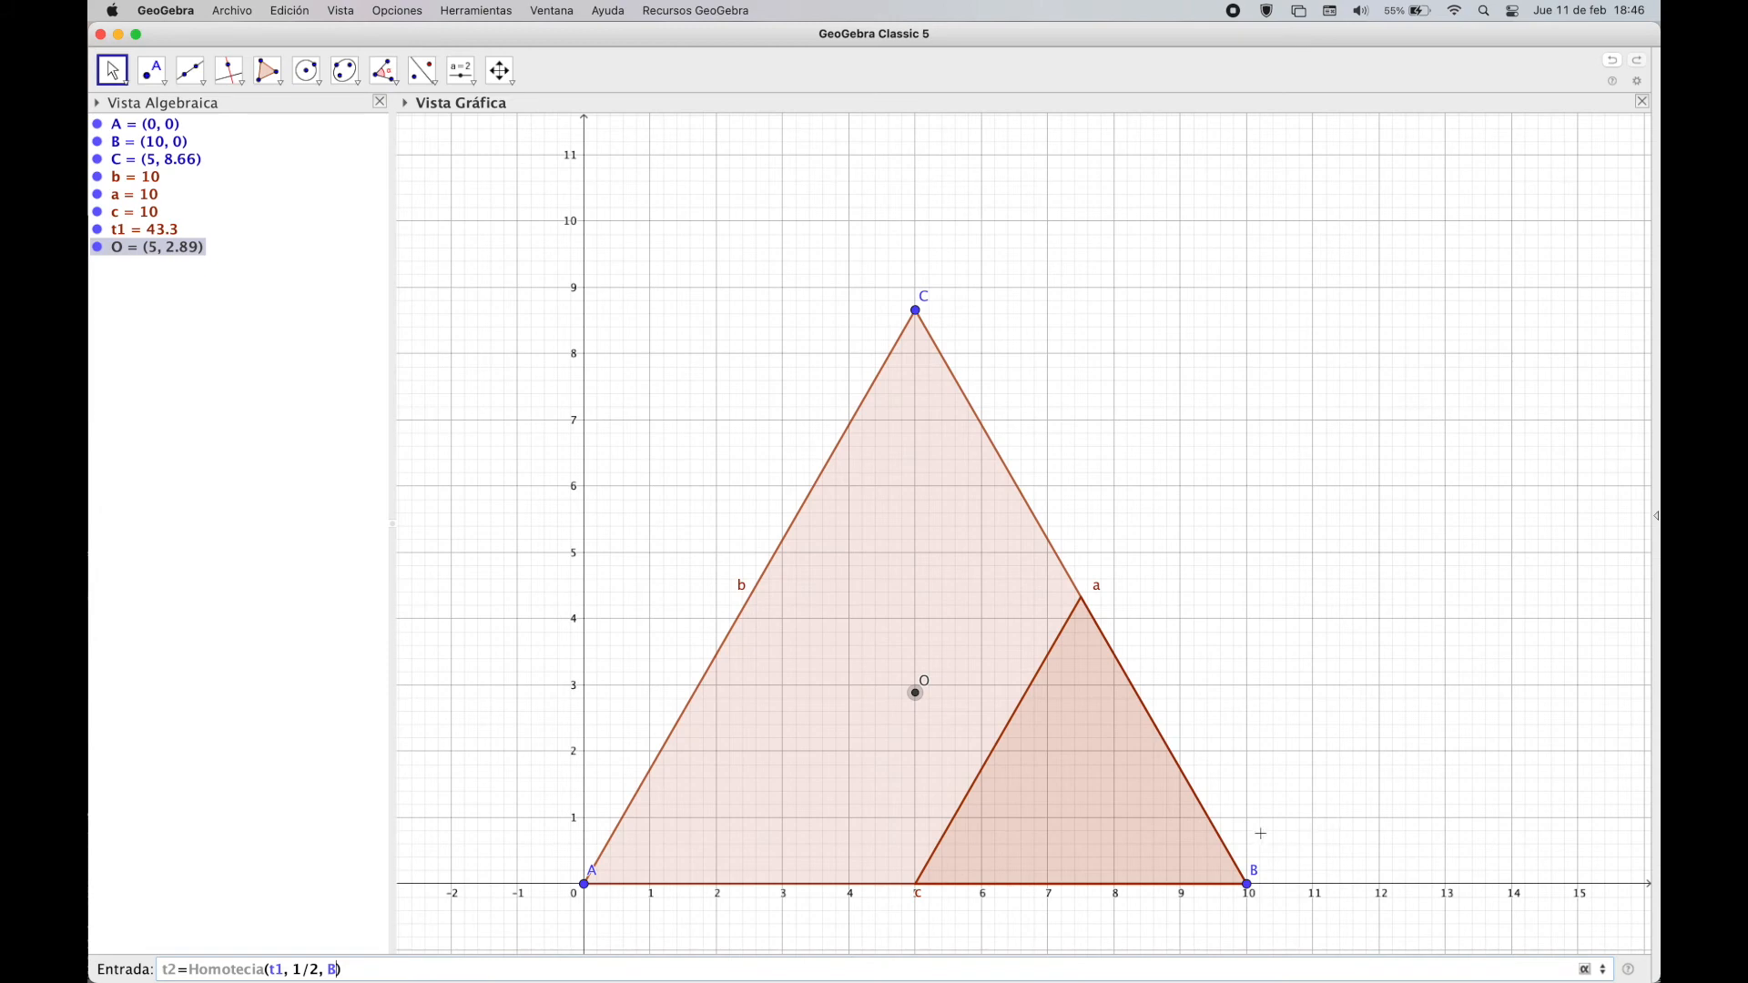
{"action": "key", "text": "BackSpace"}
{"action": "type", "text": "C"}
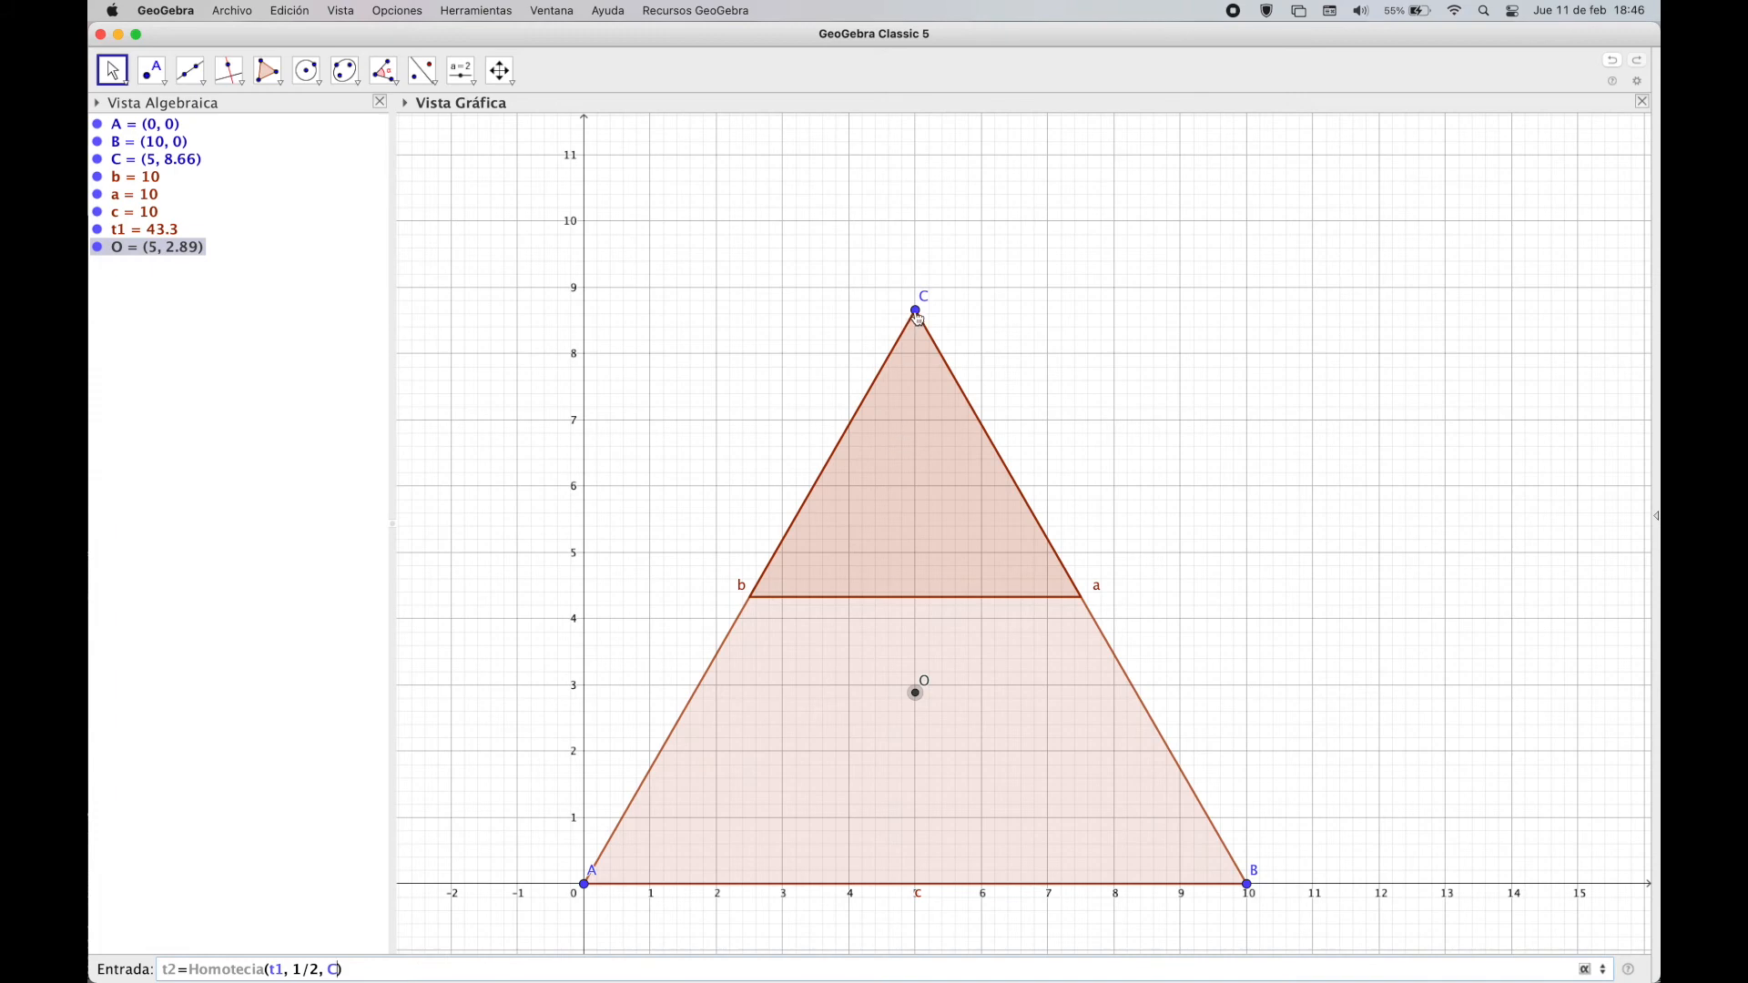
- Create the half-scale triangle t2=Homotecia(t1, 1/2) without specifying a centre
{"action": "key", "text": "BackSpace"}
{"action": "key", "text": "BackSpace"}
{"action": "key", "text": "BackSpace"}
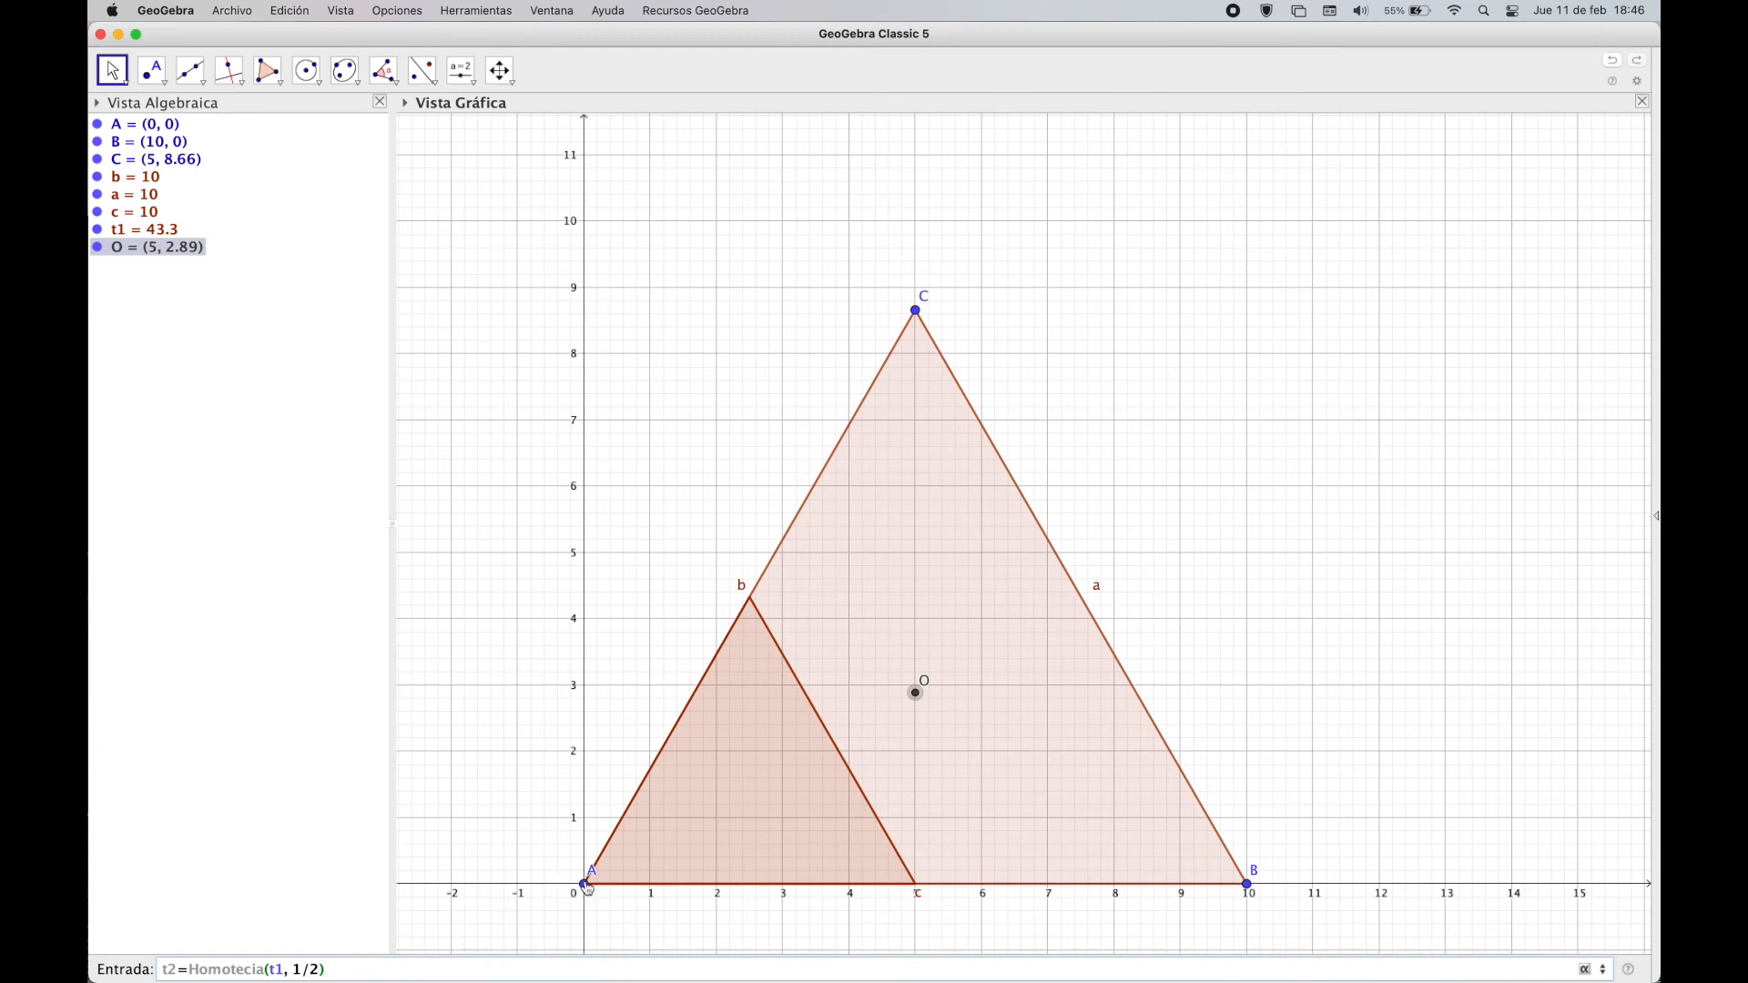
{"action": "key", "text": "Return"}
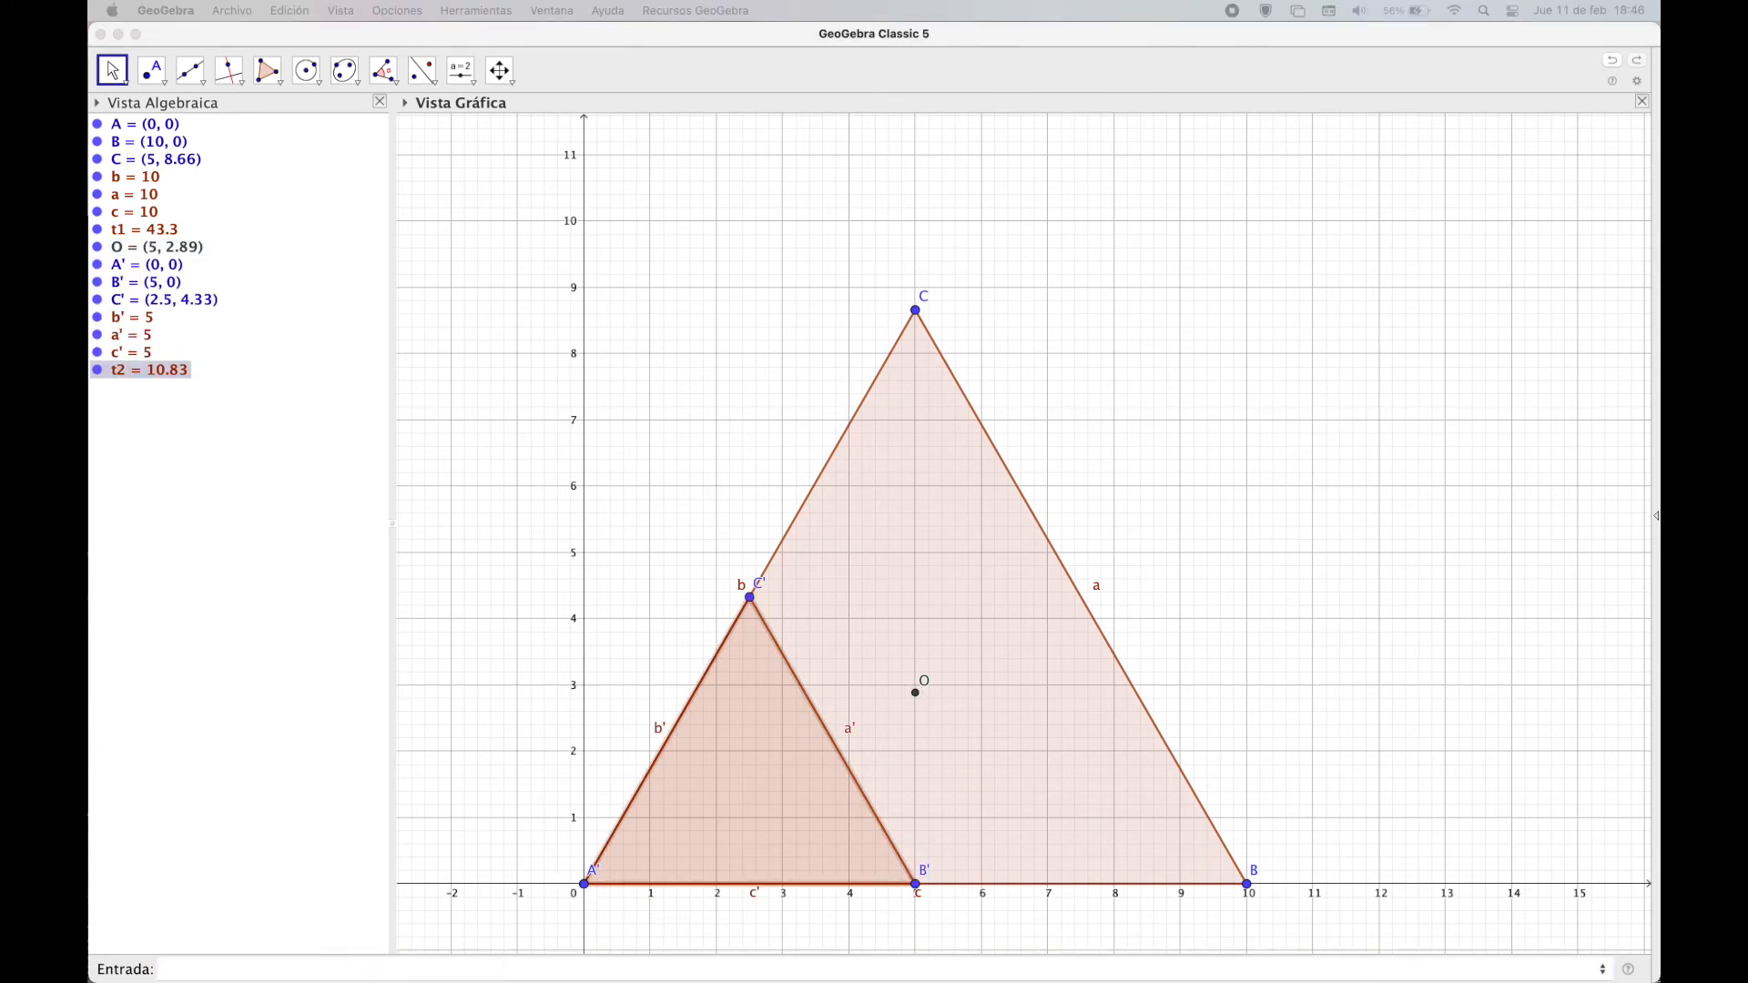
- Preview t2 rotated 120 pi/180 about O, and create its rotated copy with Rota(t2, 240 pi/180, O)
{"action": "left_click", "coordinate": [188, 973]}
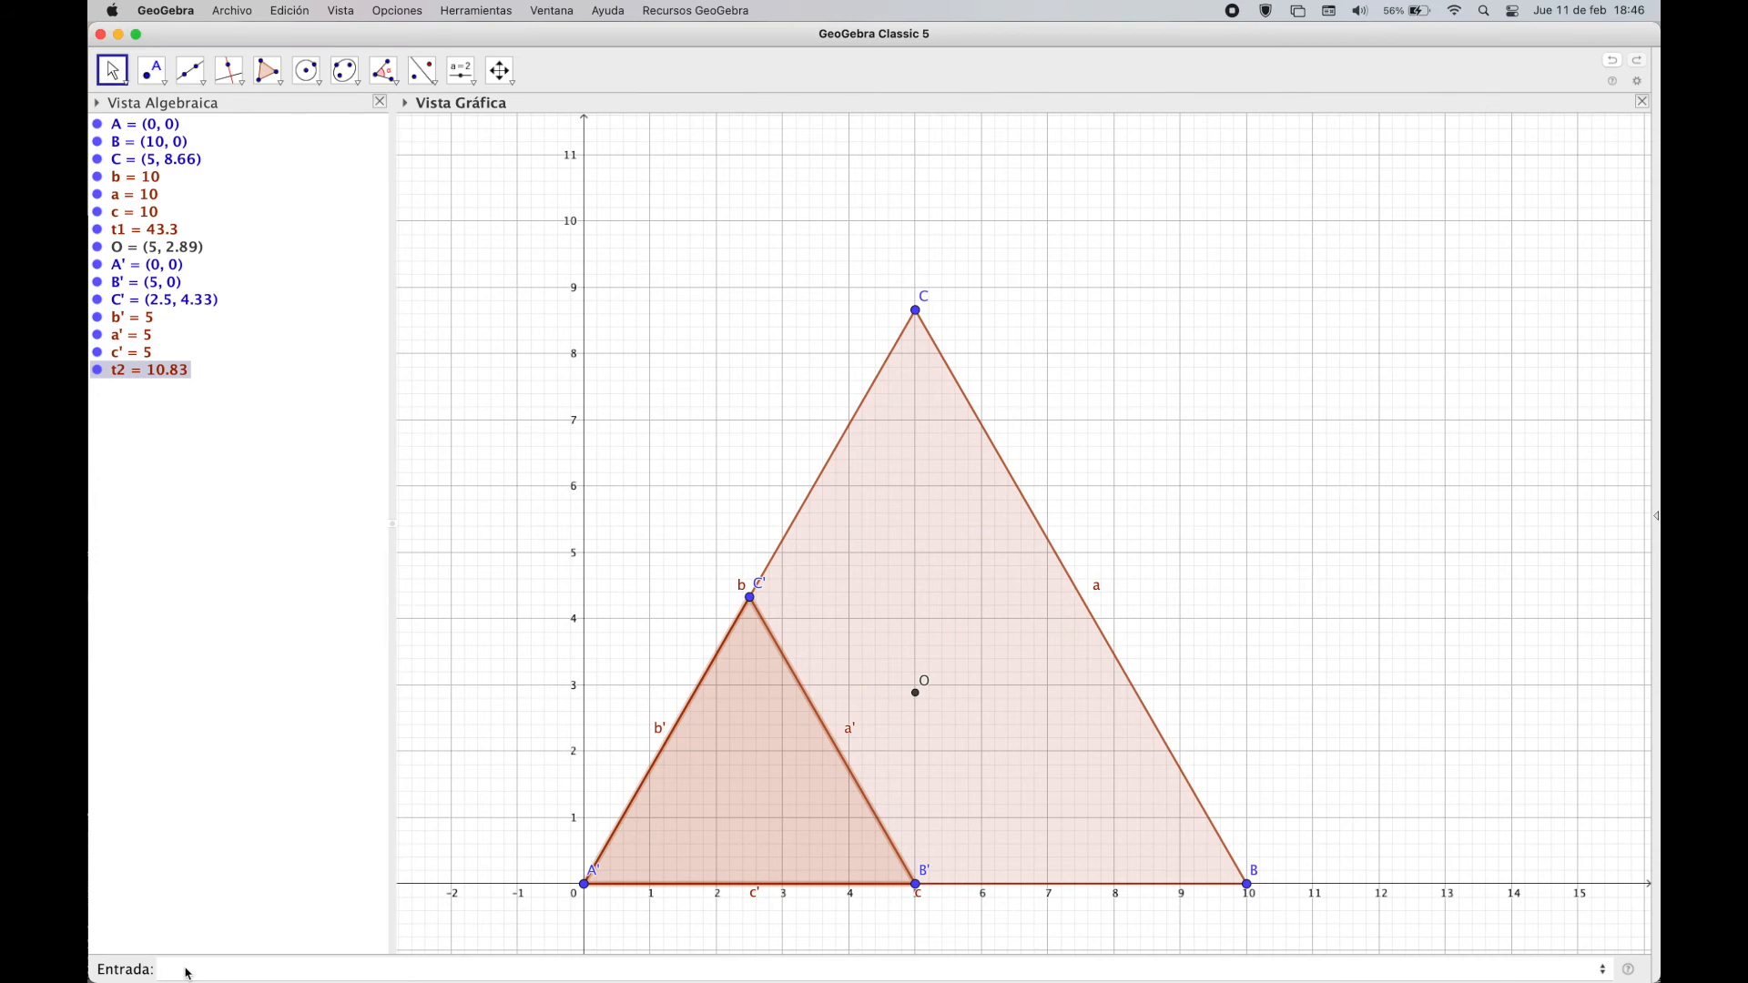
{"action": "type", "text": "Rota( t2, 120 pi/180, O)"}
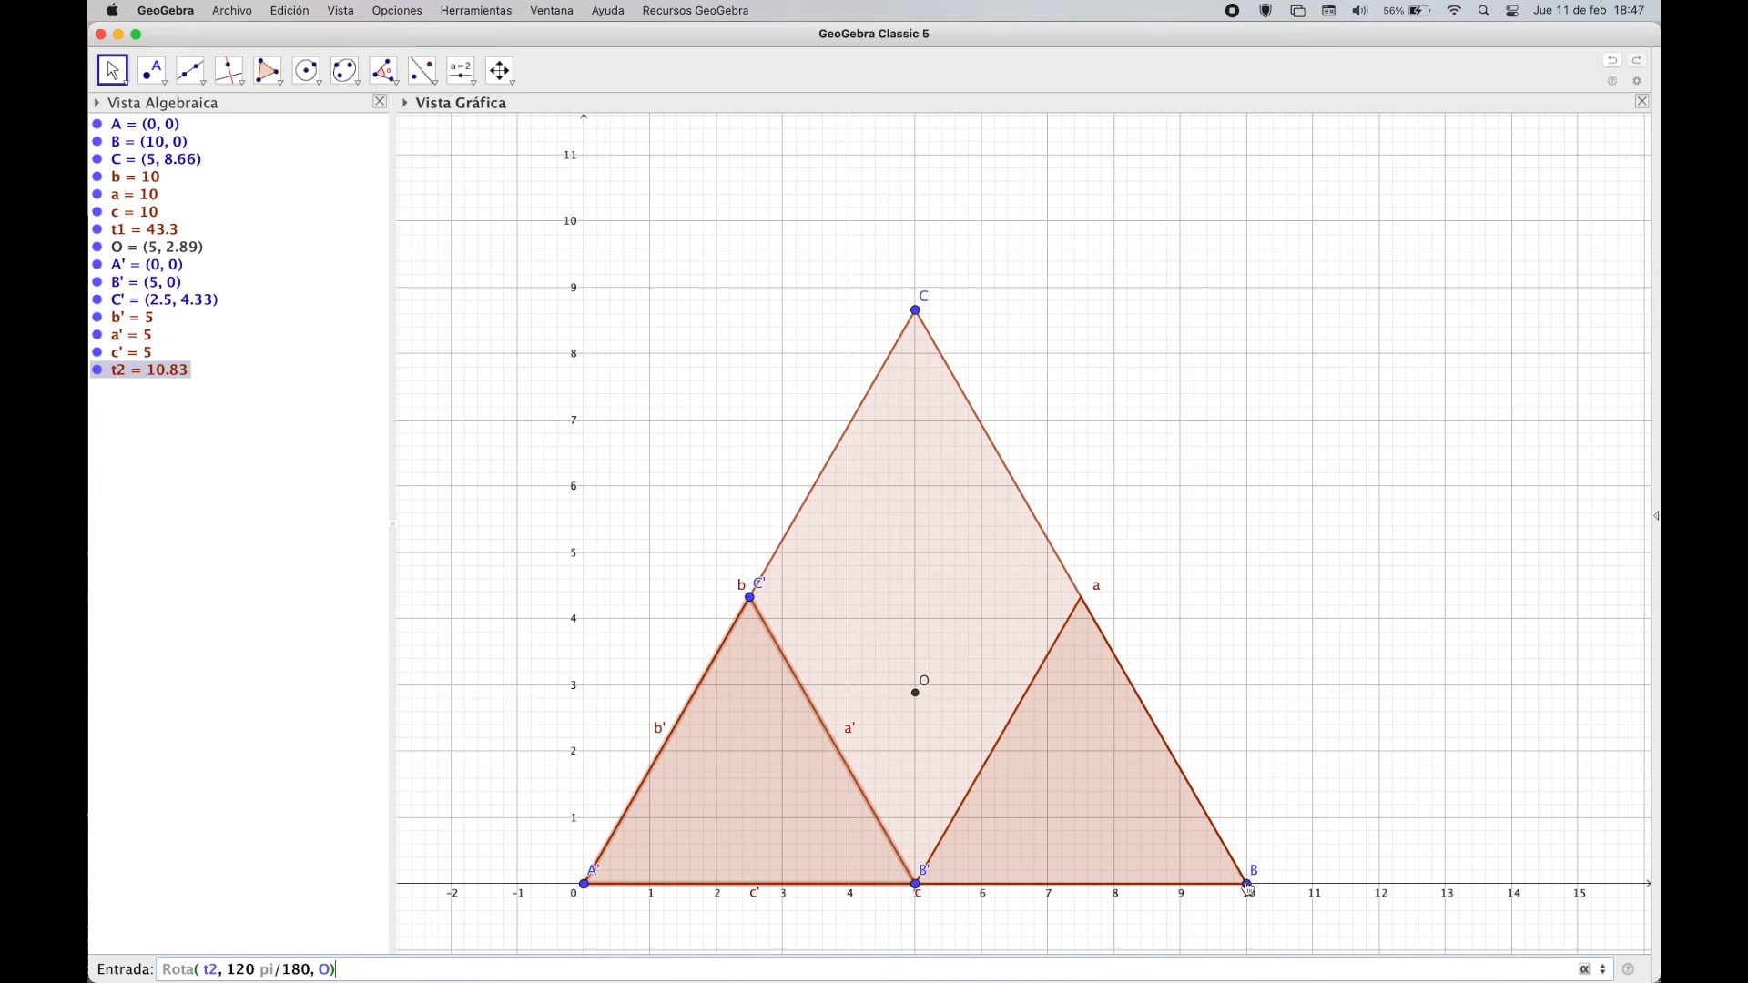
{"action": "left_click_drag", "start_coordinate": [244, 970], "coordinate": [229, 970]}
{"action": "type", "text": "24"}
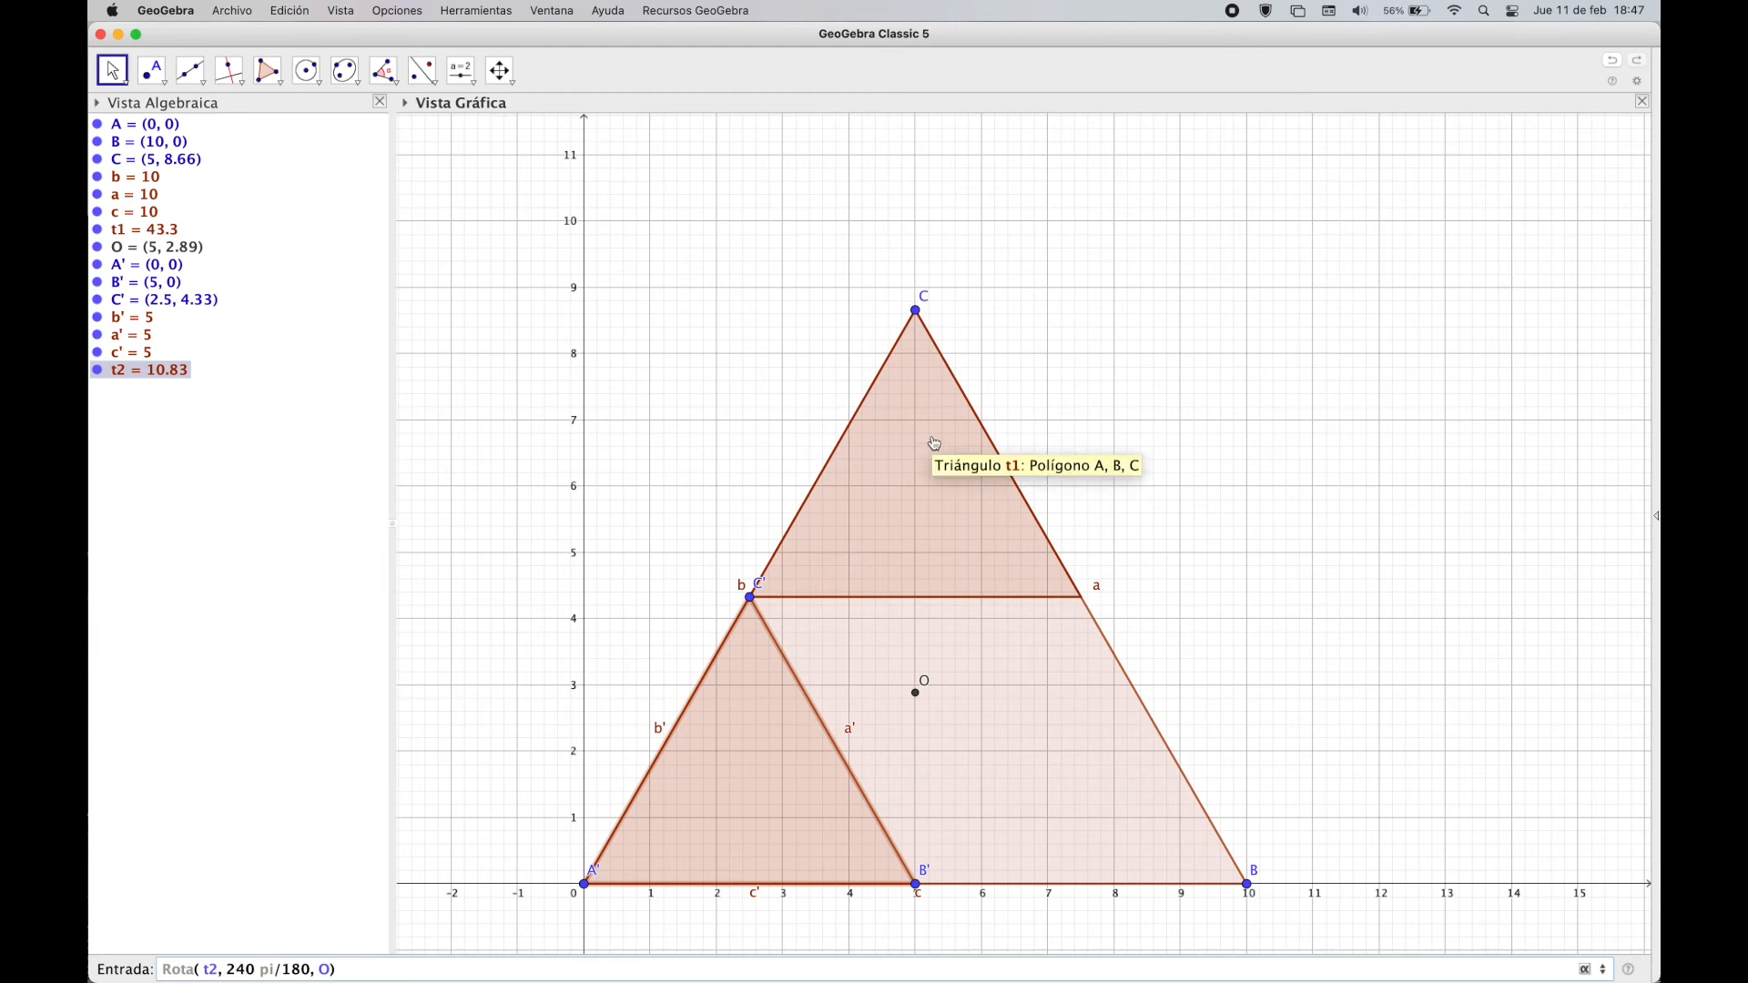
{"action": "key", "text": "Return"}
- Delete triangle t2 and its rotated copy with all their vertices and sides, keeping t1 and point O
{"action": "left_click", "coordinate": [155, 266]}
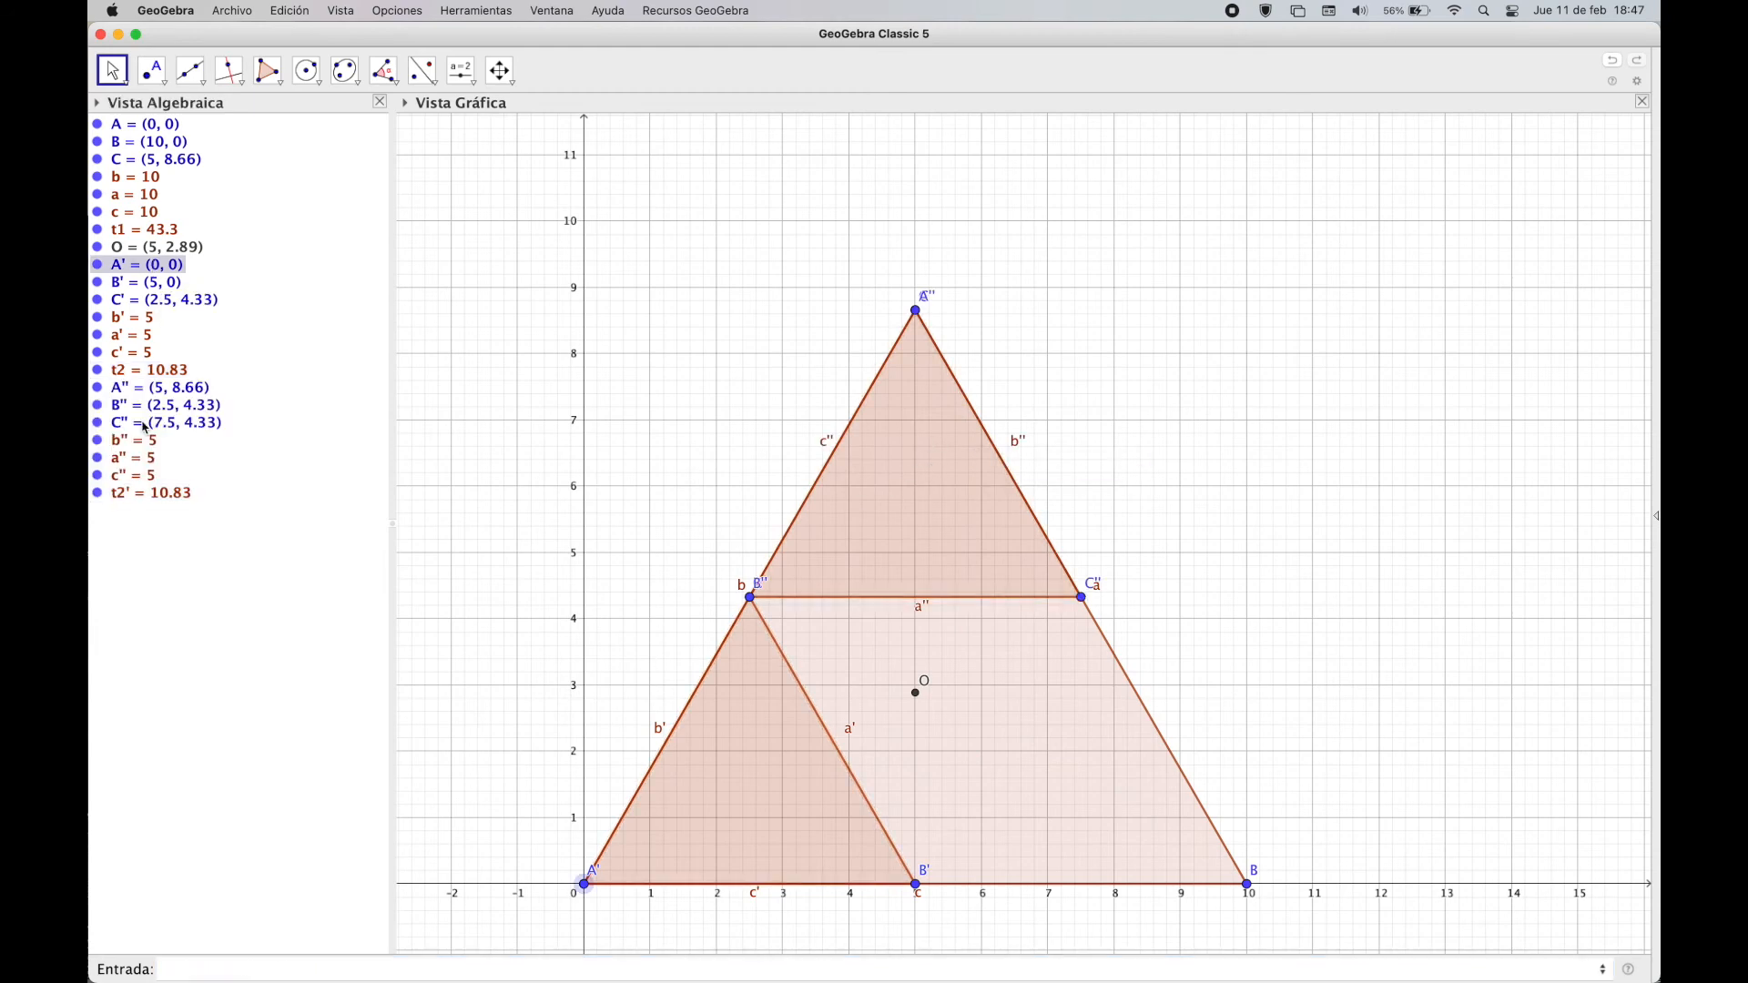
{"action": "left_click", "coordinate": [160, 500], "text": "shift"}
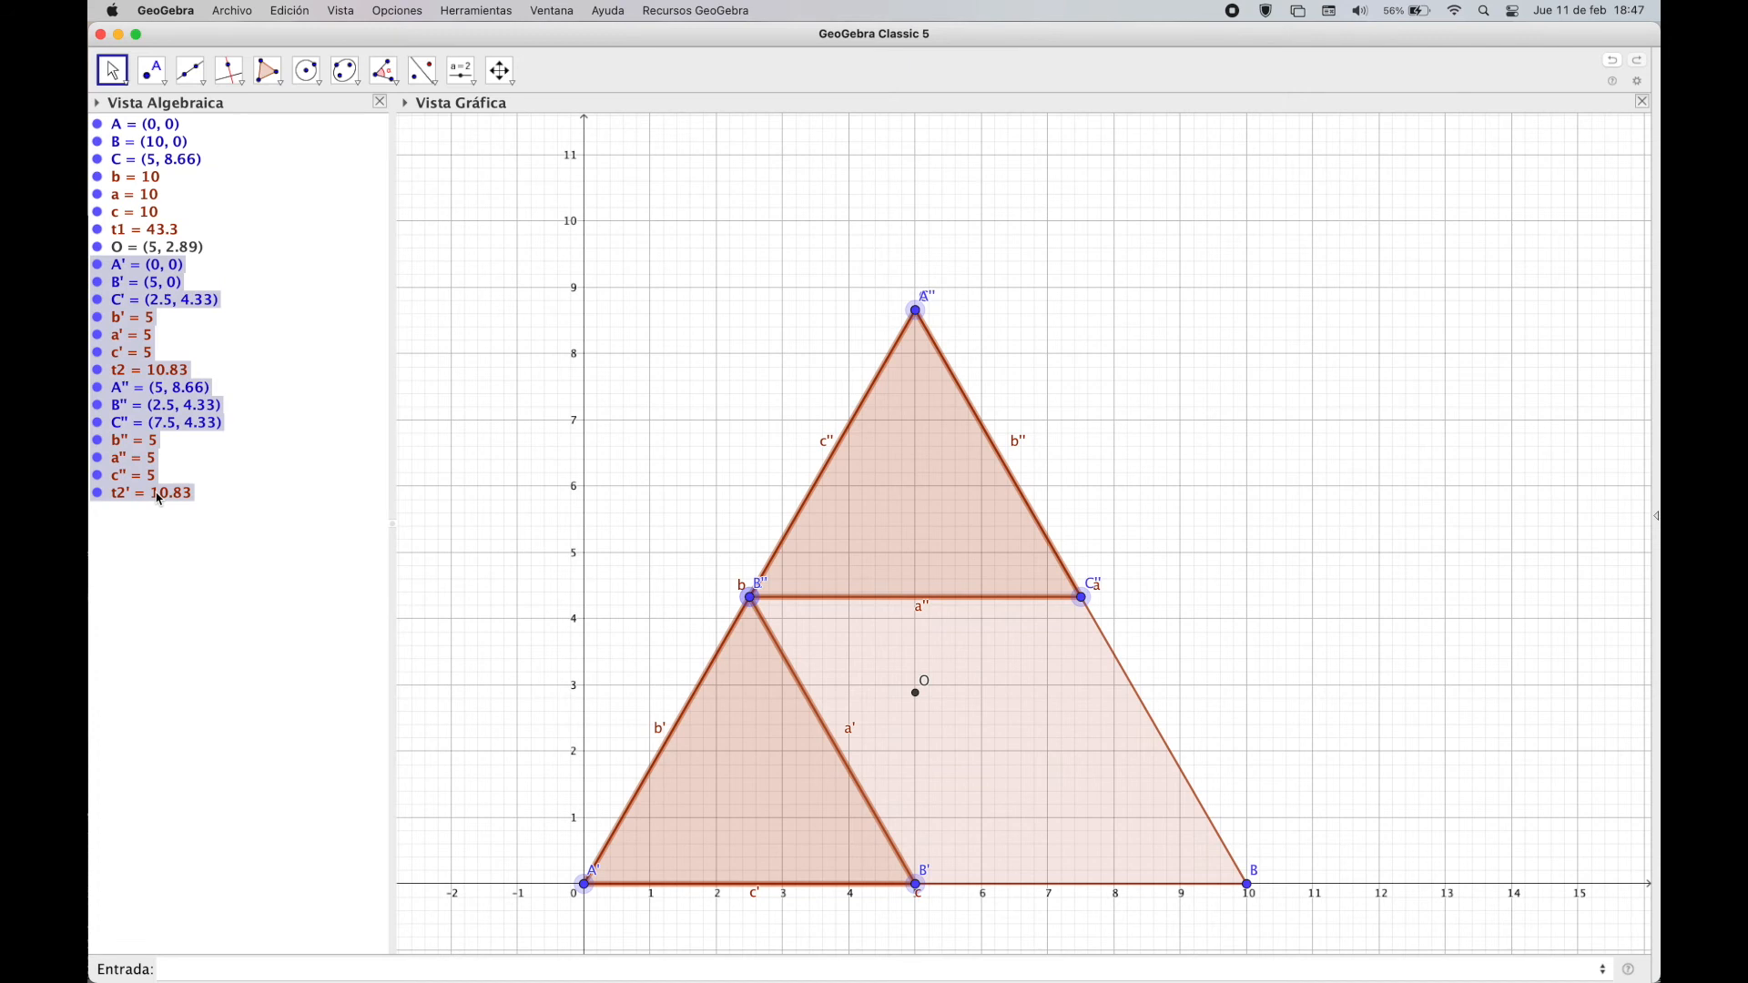
{"action": "key", "text": "Delete"}
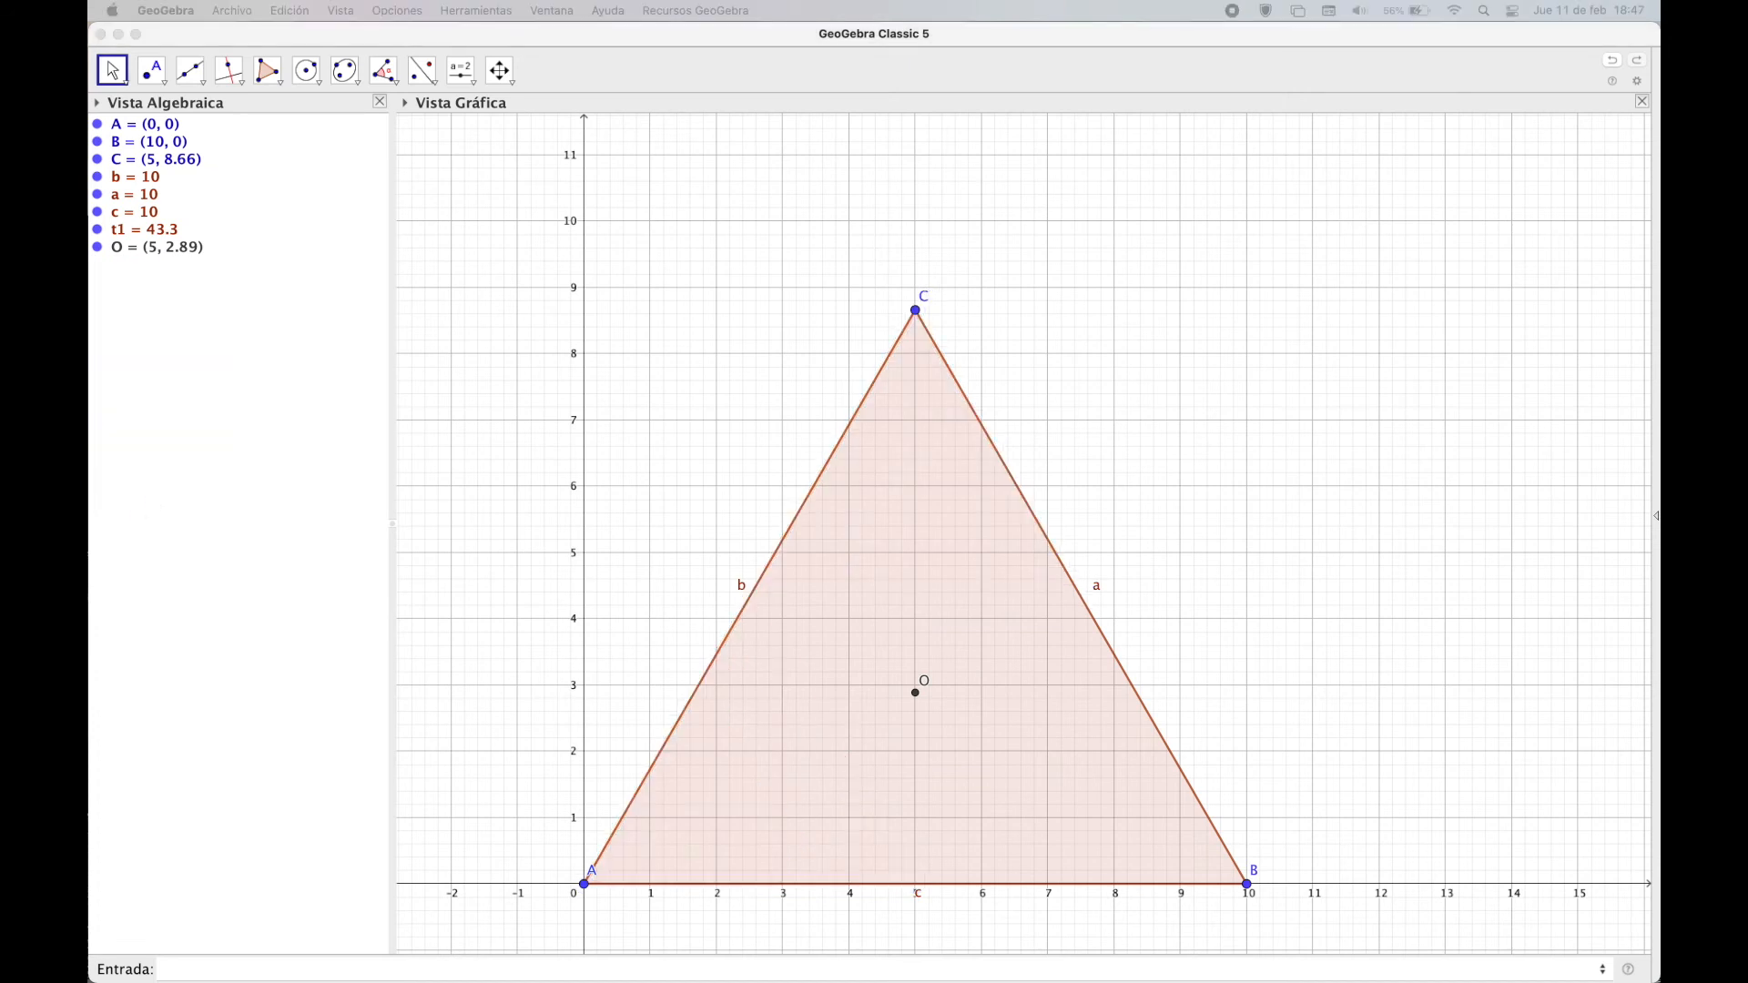
- Create the list l1=Secuencia(Rota(Homotecia(t1, 1/2), 120 pi/180 i, O), i, 0, 2)
{"action": "left_click", "coordinate": [227, 972]}
{"action": "type", "text": "l1=Secuencia(Rota(Homotecia(t1, 1/2), 120 pi/180 i, O), i, 0, 2)"}
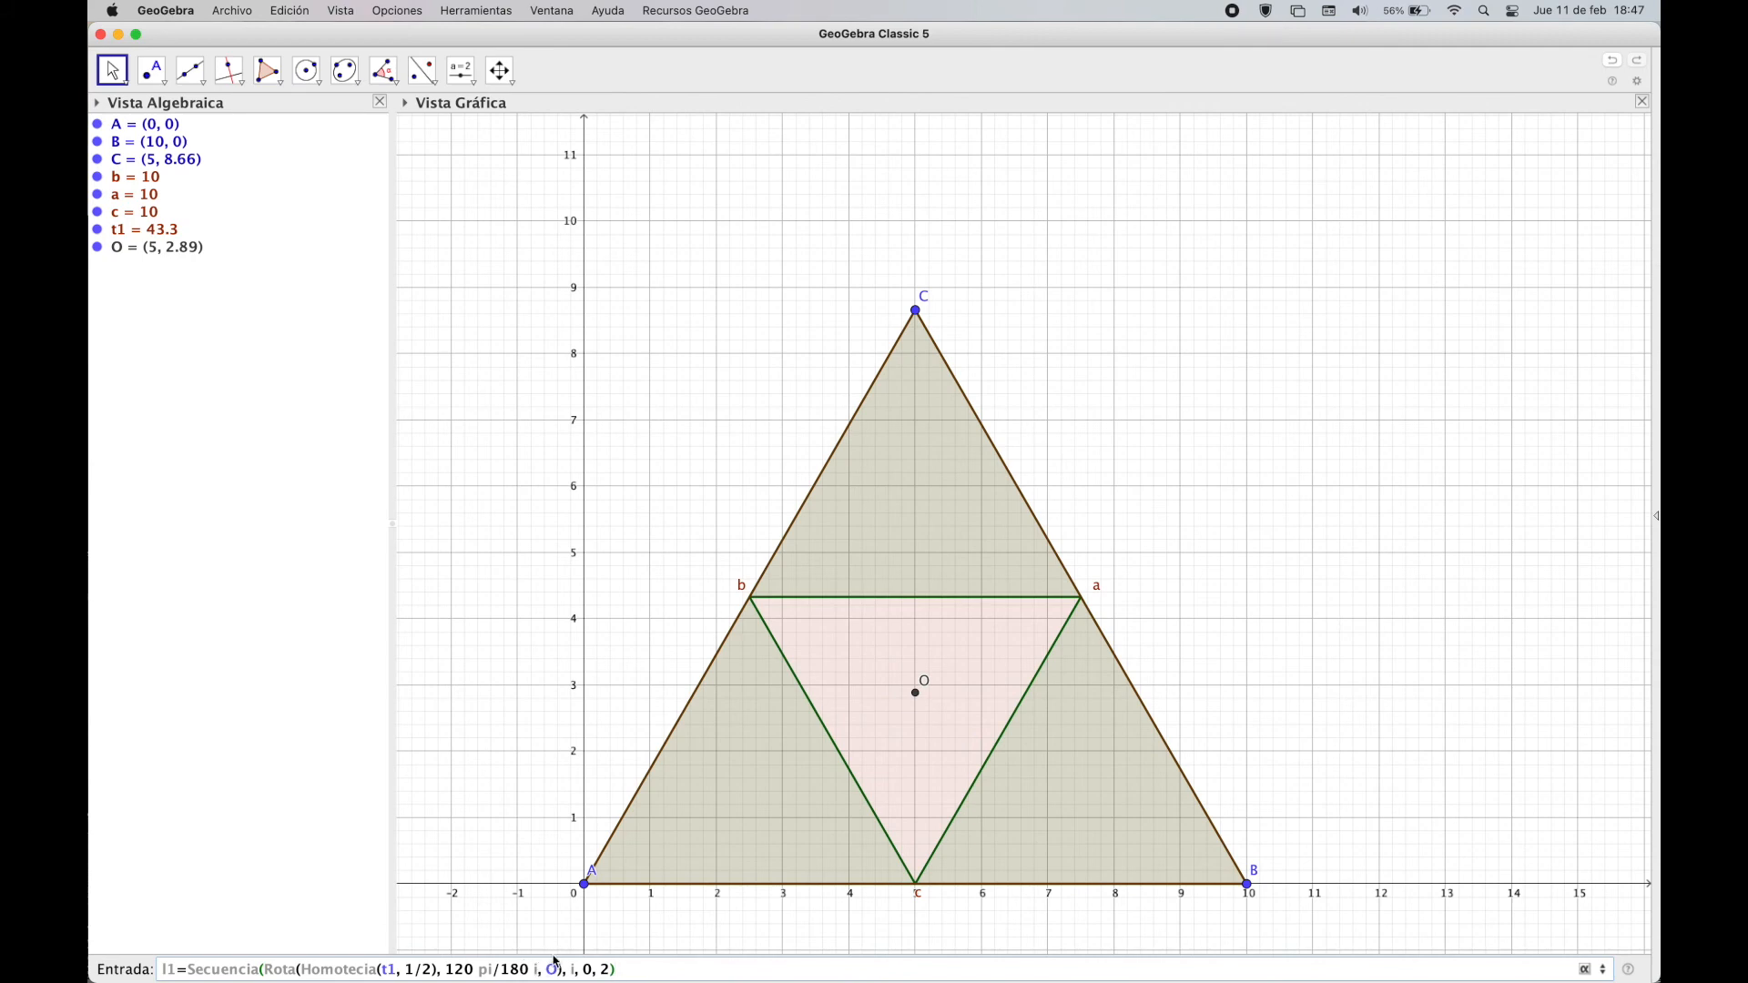
{"action": "left_click", "coordinate": [574, 970]}
{"action": "type", "text": "i,"}
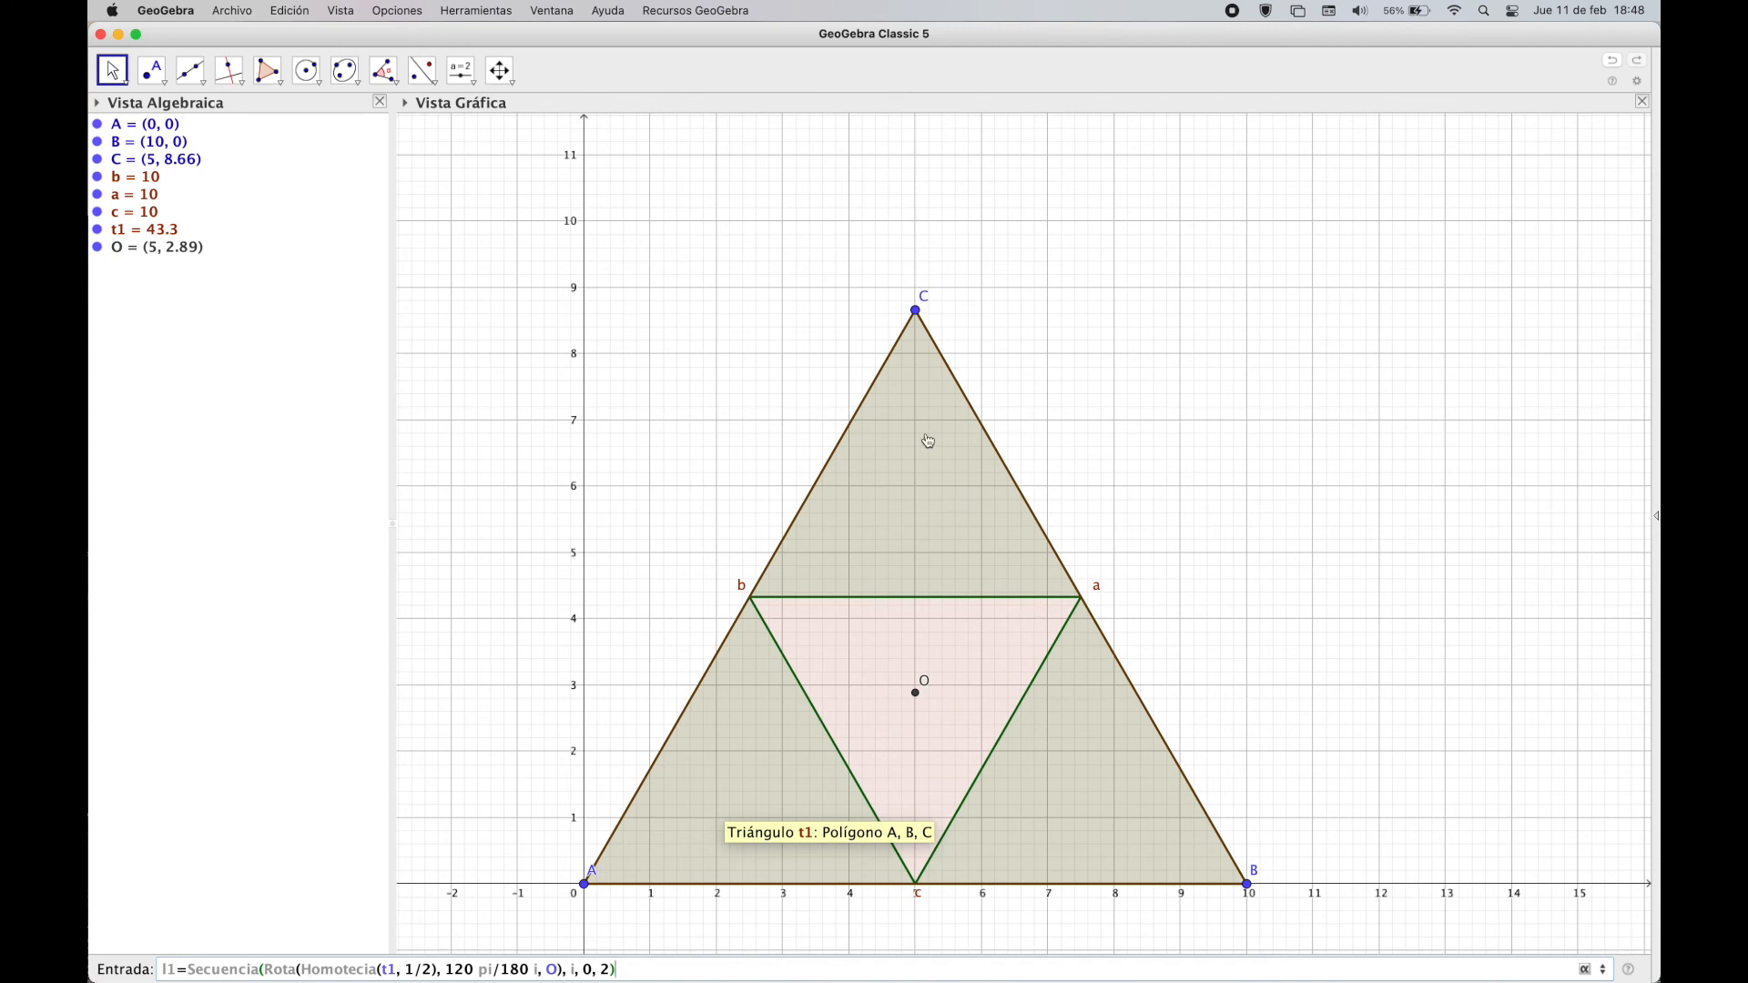
{"action": "key", "text": "Return"}
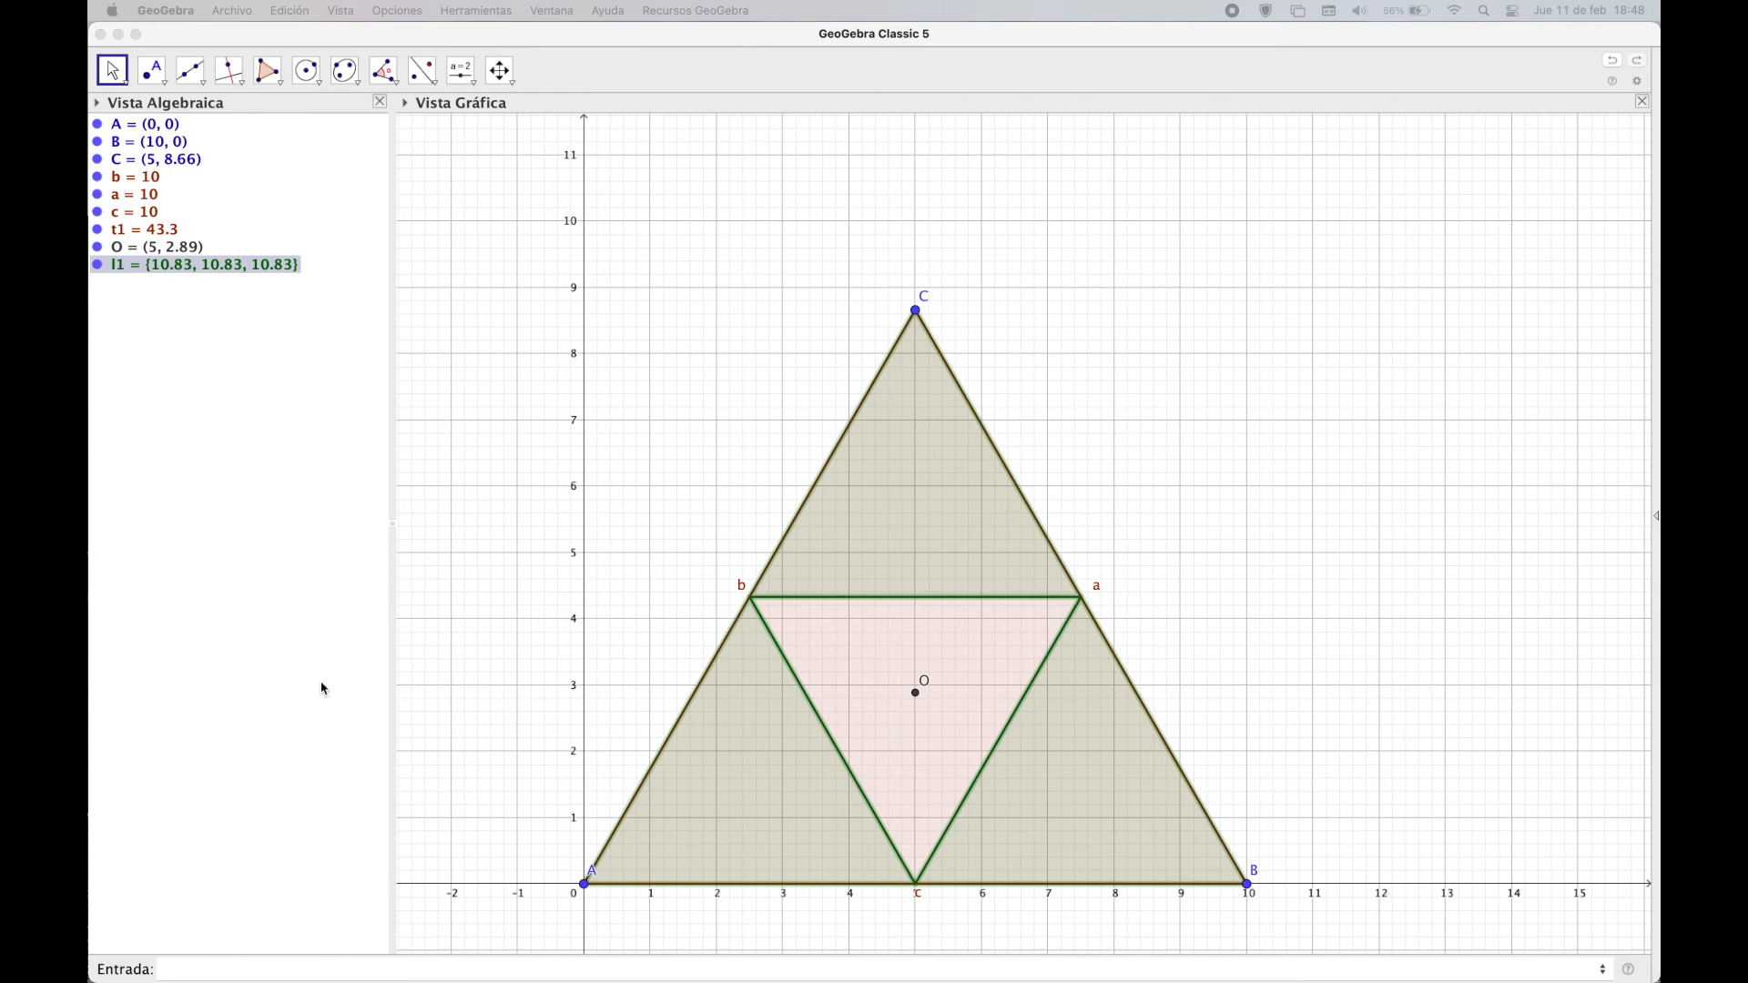
- Create l2=Secuencia(Rota(Homotecia(l1, 1/2), 120 pi/180 i, O), i, 0, 2) and l3 with the same formula applied to l2
{"action": "left_click", "coordinate": [246, 972]}
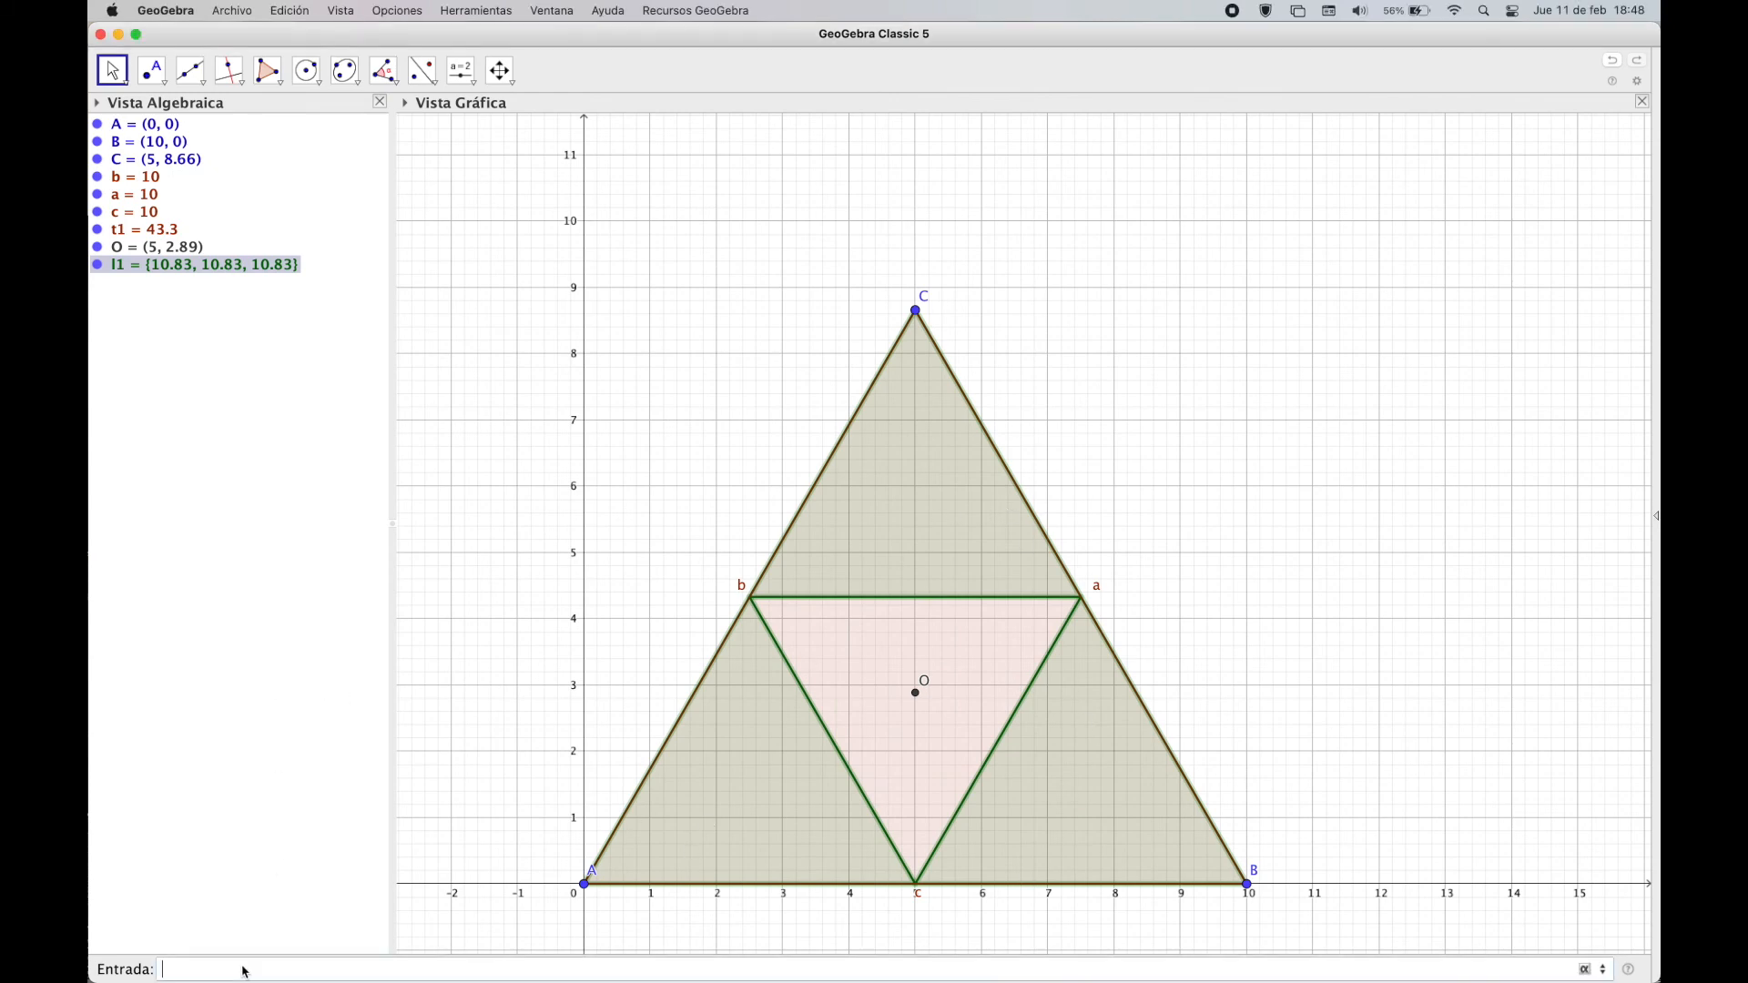
{"action": "type", "text": "l2=Secuencia(Rota(Homotecia(l1, 1/2), 120 pi/180 i, O), i, 0, 2)"}
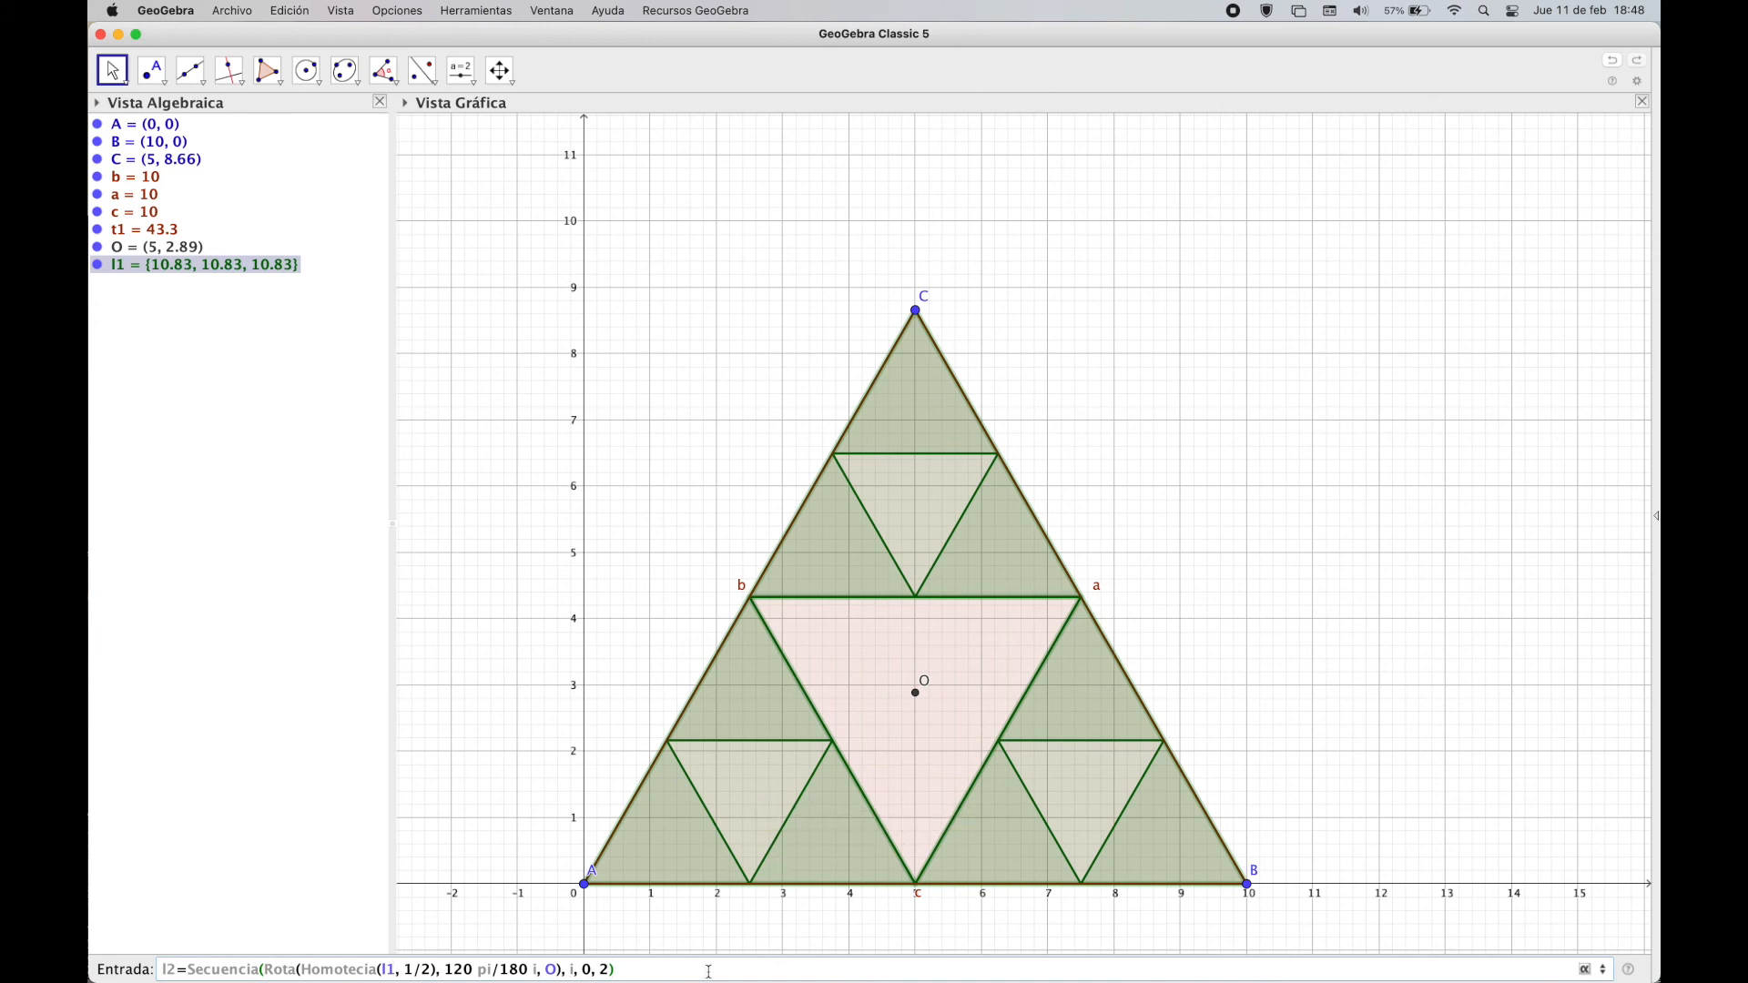
{"action": "key", "text": "Return"}
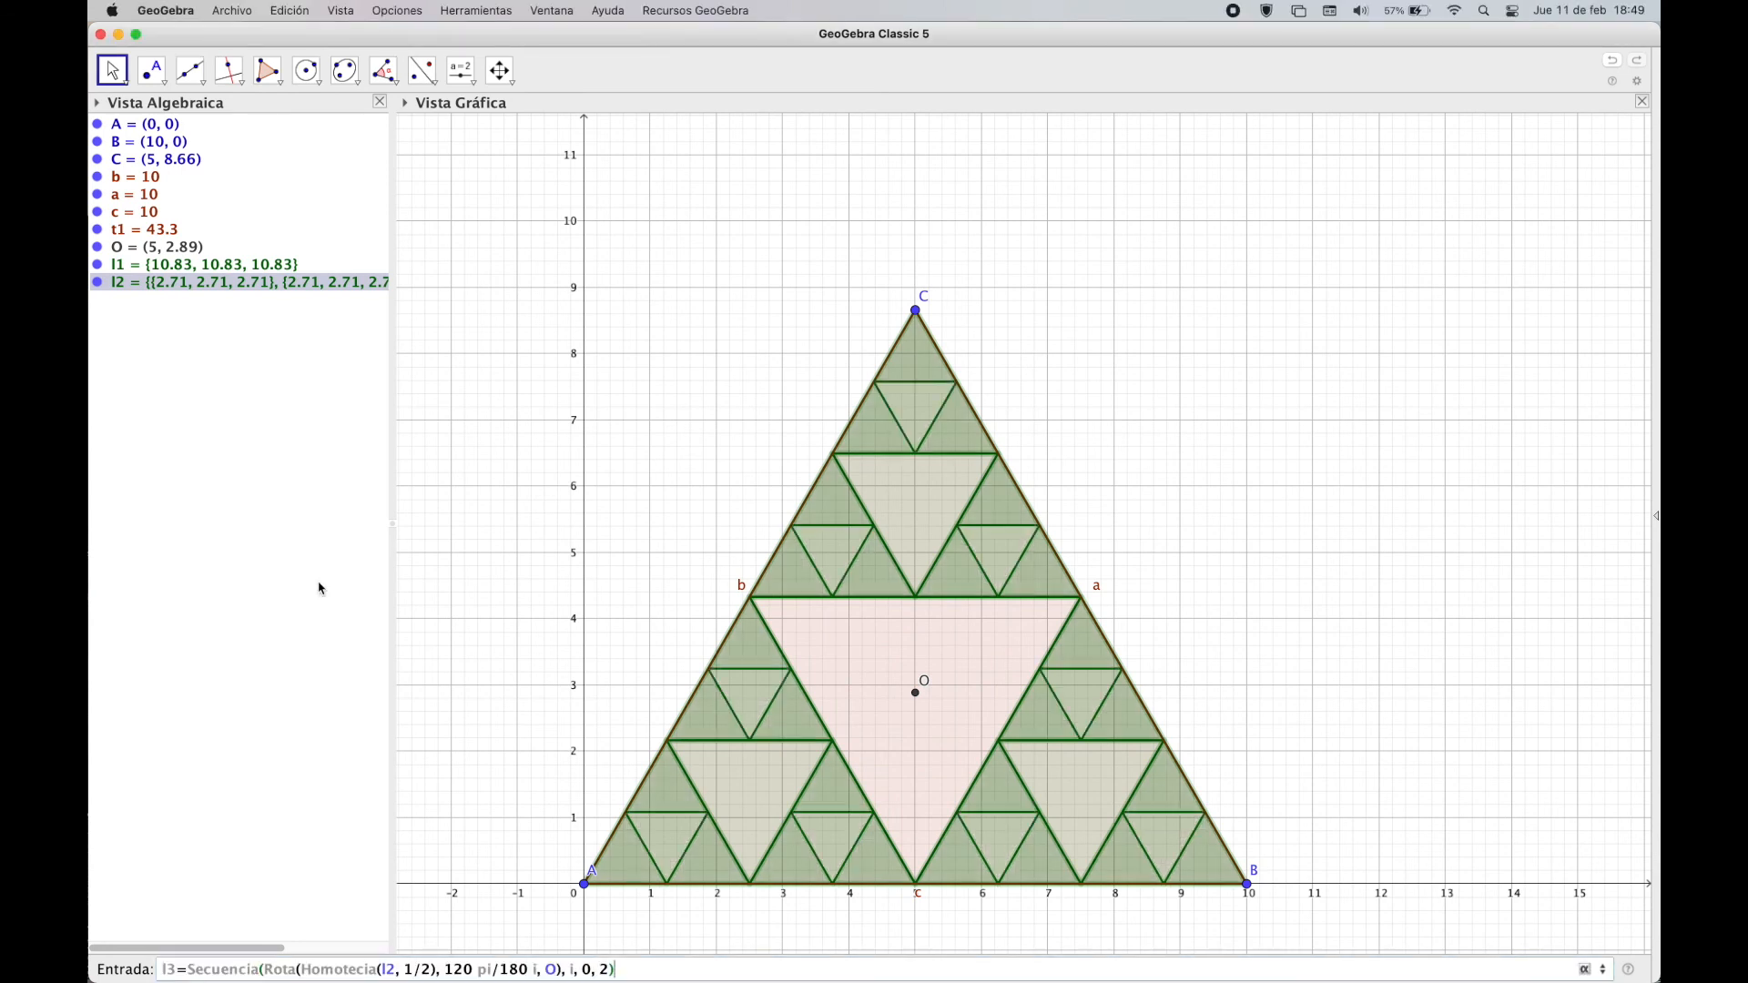
{"action": "key", "text": "Return"}
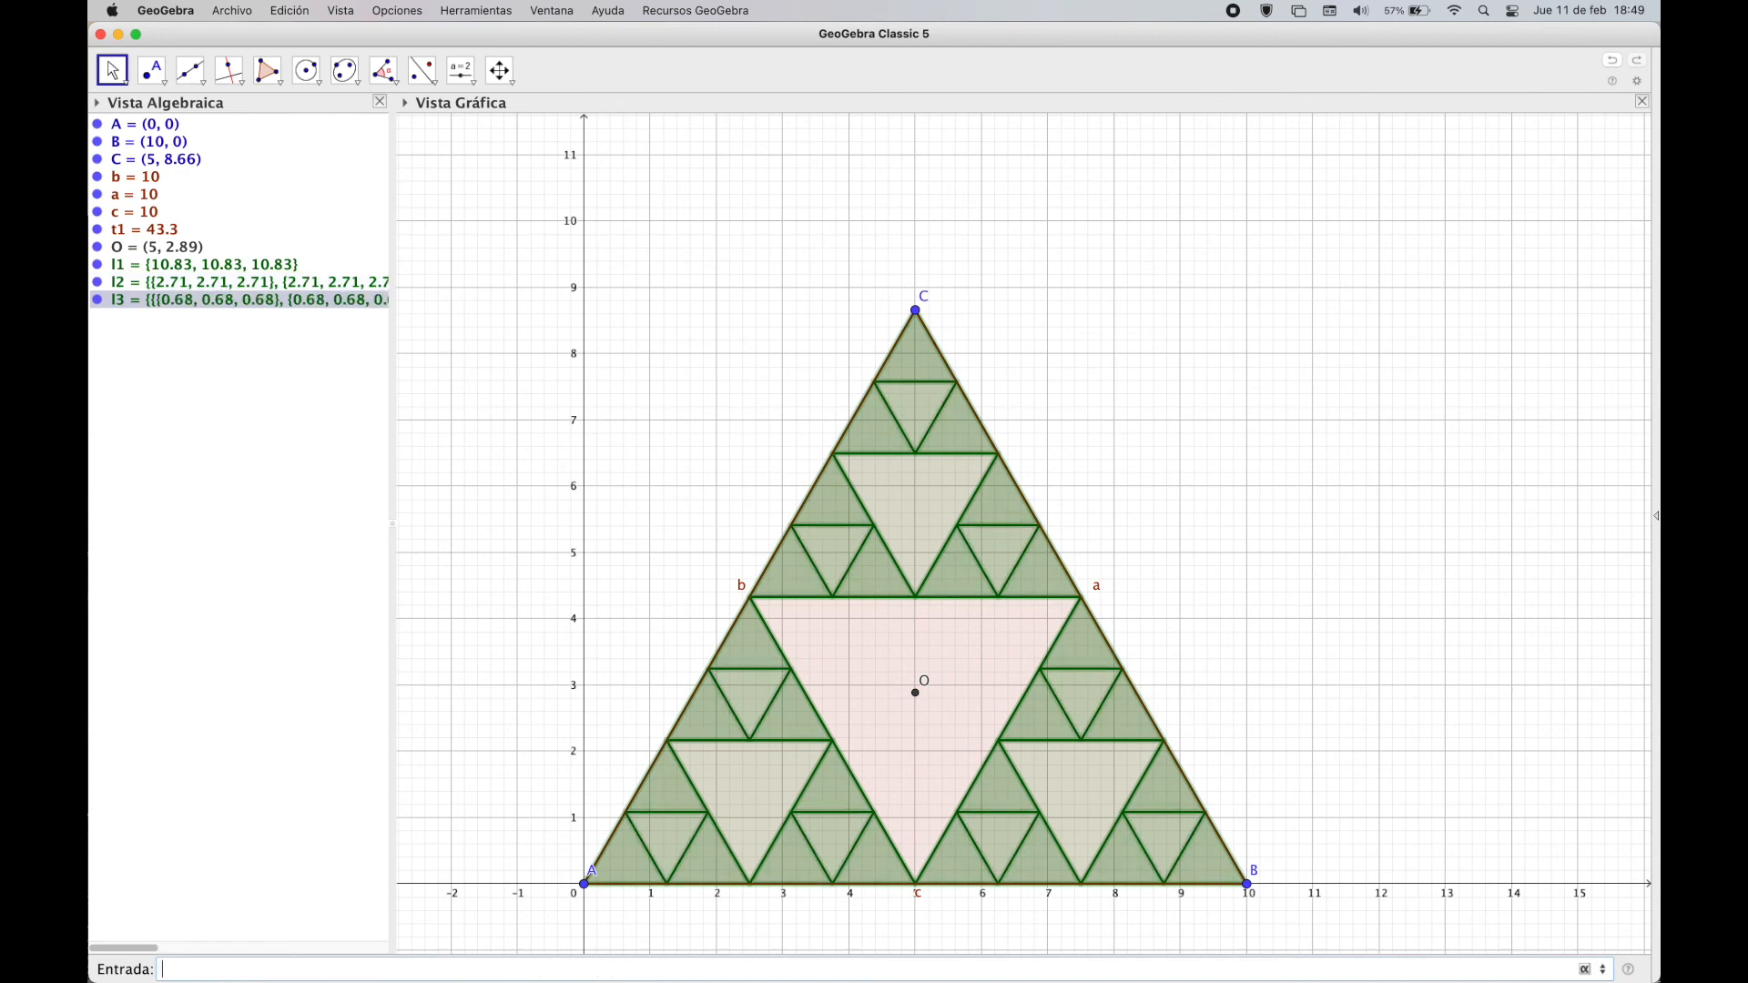
- Delete the lists l2 and l3, keeping l1
{"action": "left_click", "coordinate": [231, 283]}
{"action": "left_click", "coordinate": [227, 303], "text": "super"}
{"action": "key", "text": "Delete"}
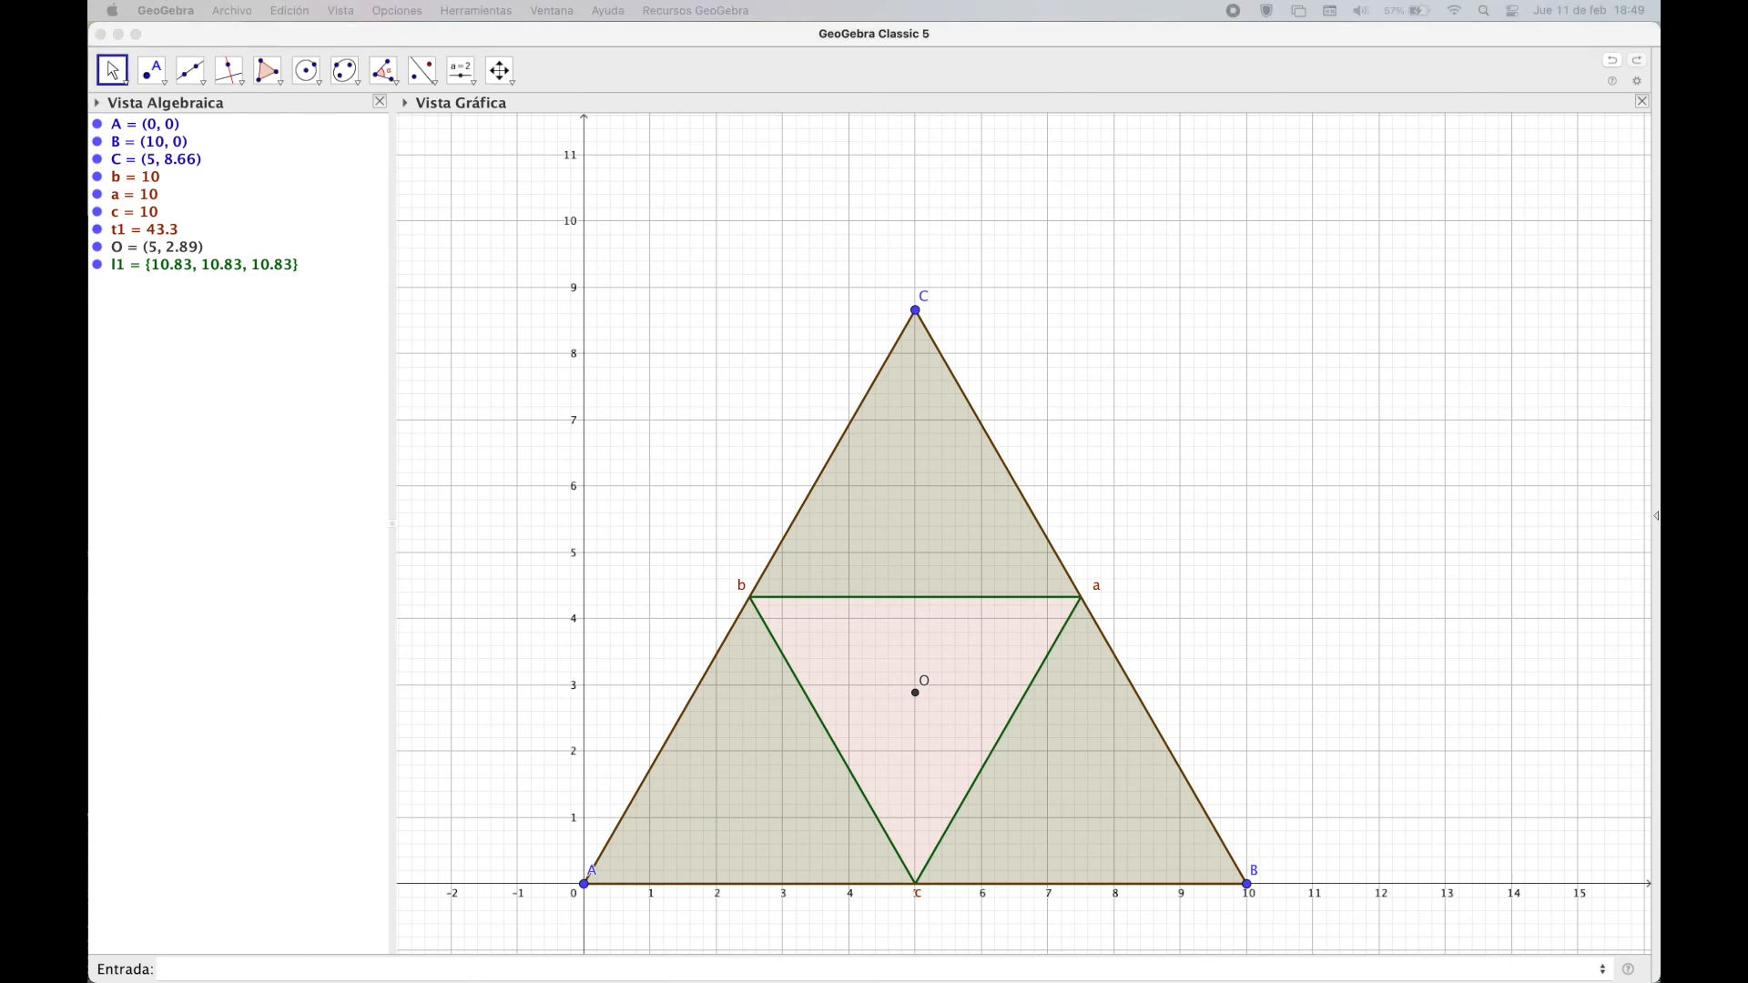
- Run Ejecuta(Secuencia("Sequence(Rotate(Dilate(l"+j+", 1/2), 120 pi/180 i, O), i, 0, 2)", j, 1, 3)) to generate lists l2 through l4
{"action": "left_click", "coordinate": [190, 969]}
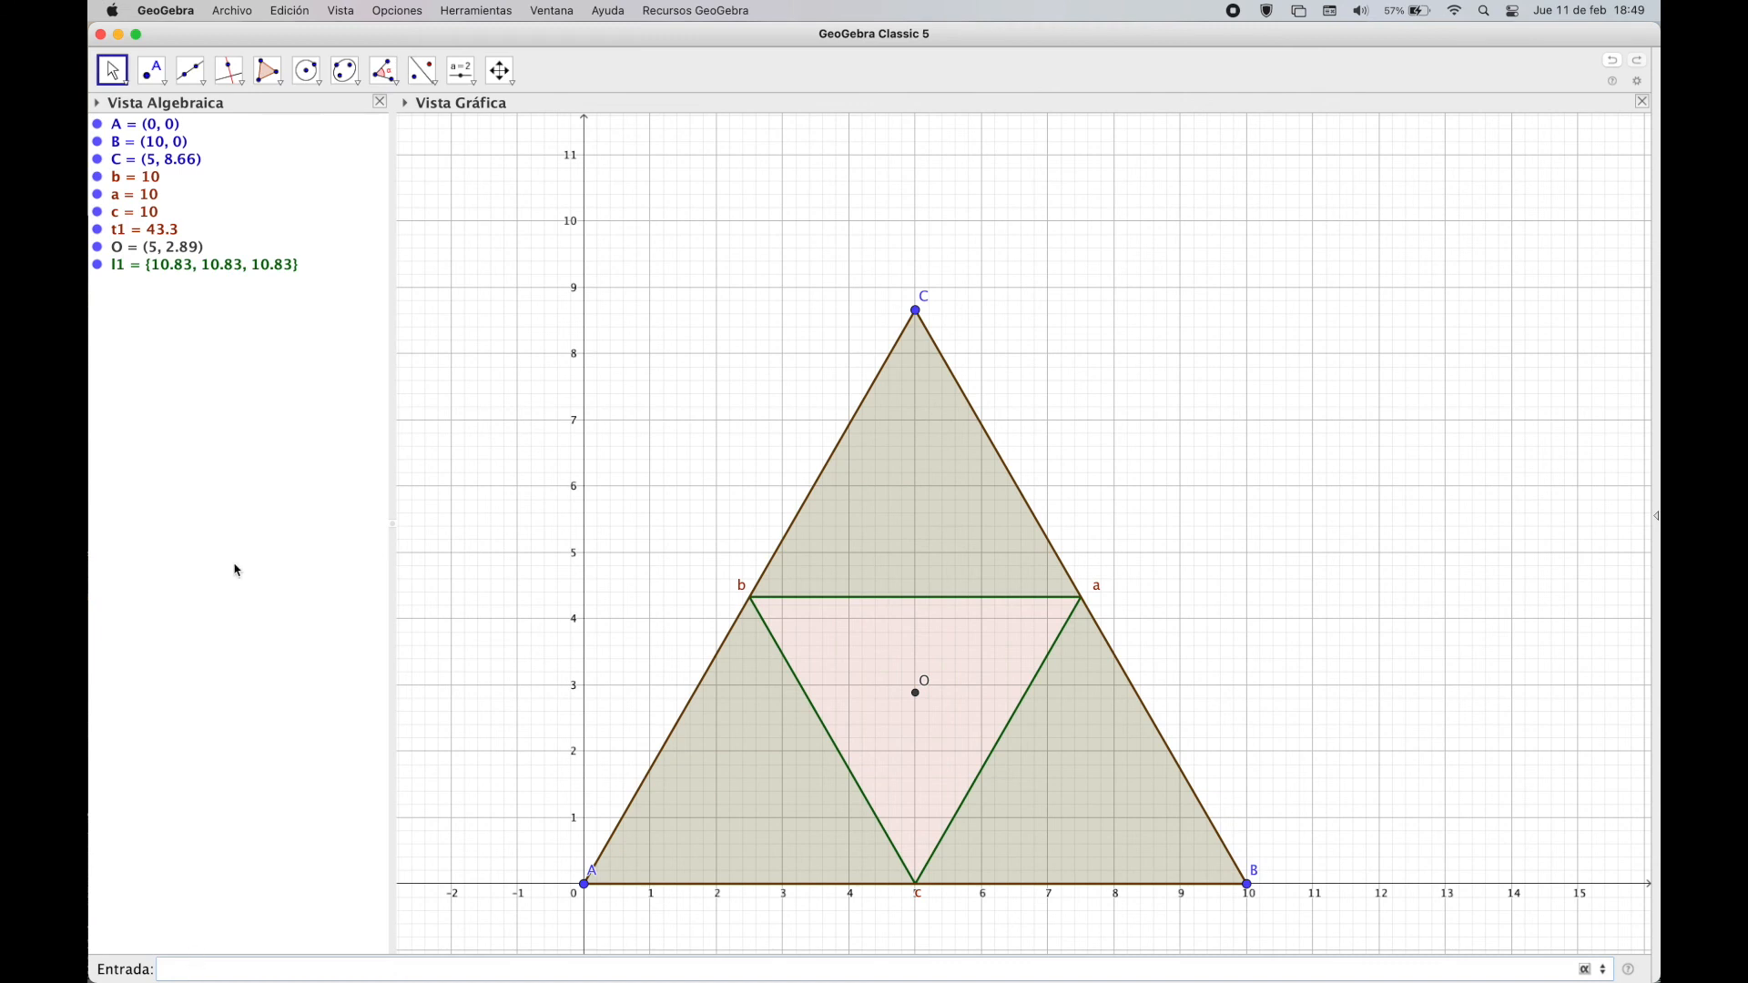
{"action": "type", "text": "Ejecuta(Secuencia(\"Sequence(Rotate(Dilate(l\"+j+\", 1/2), 120 pi/180 i, O), i, 0, 2)\", j, 1, 6))"}
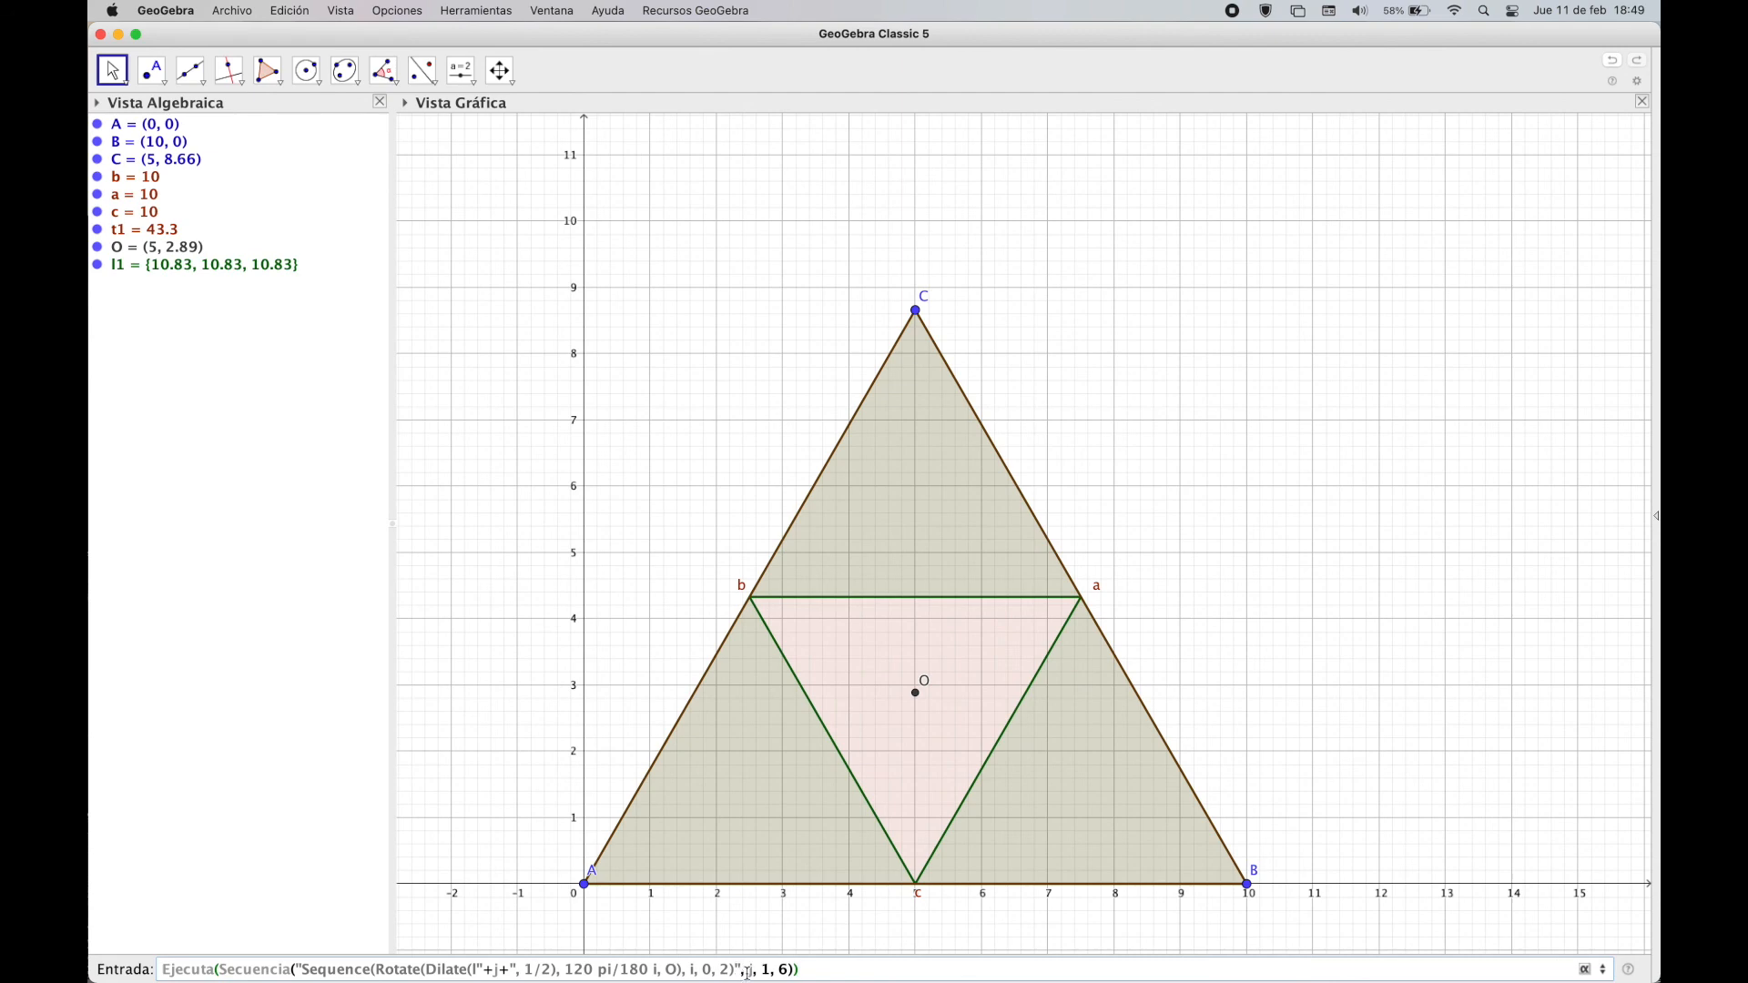
{"action": "double_click", "coordinate": [783, 970]}
{"action": "type", "text": "3"}
{"action": "key", "text": "Return"}
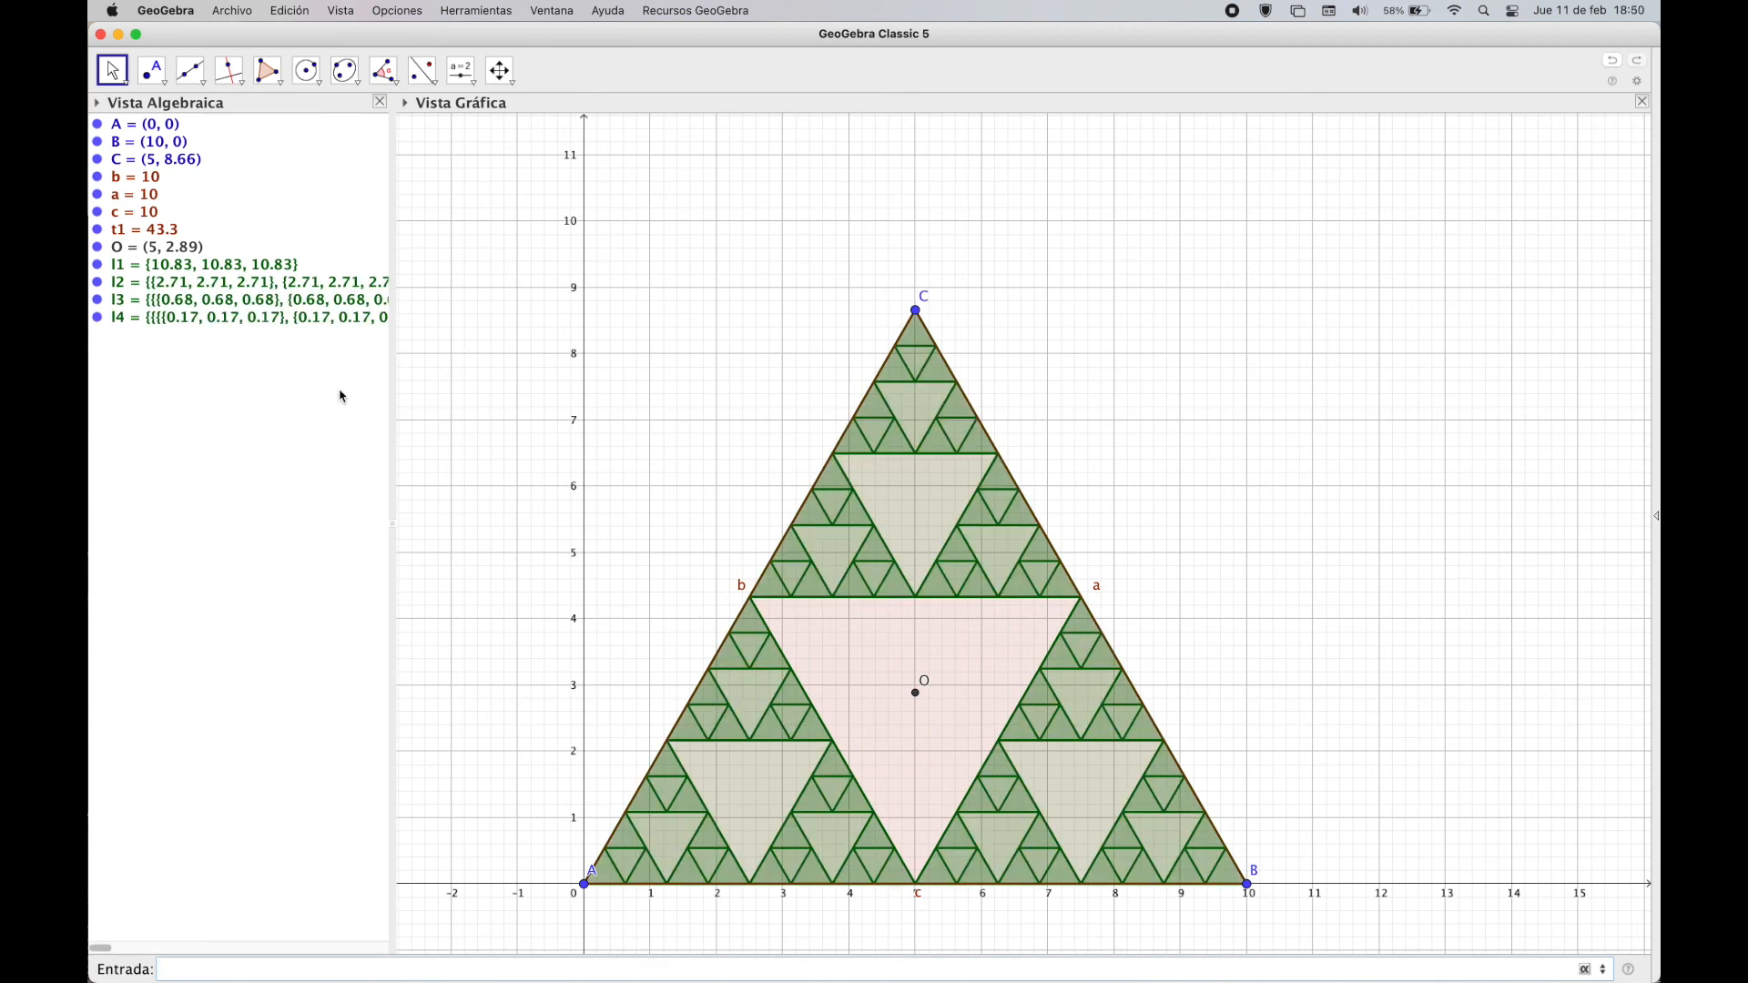
- Delete l2 and its dependent lists, and rerun the Ejecuta command with fewer iterations to generate only l2 and l3
{"action": "left_click", "coordinate": [279, 284]}
{"action": "key", "text": "Delete"}
{"action": "left_click", "coordinate": [193, 972]}
{"action": "key", "text": "Up"}
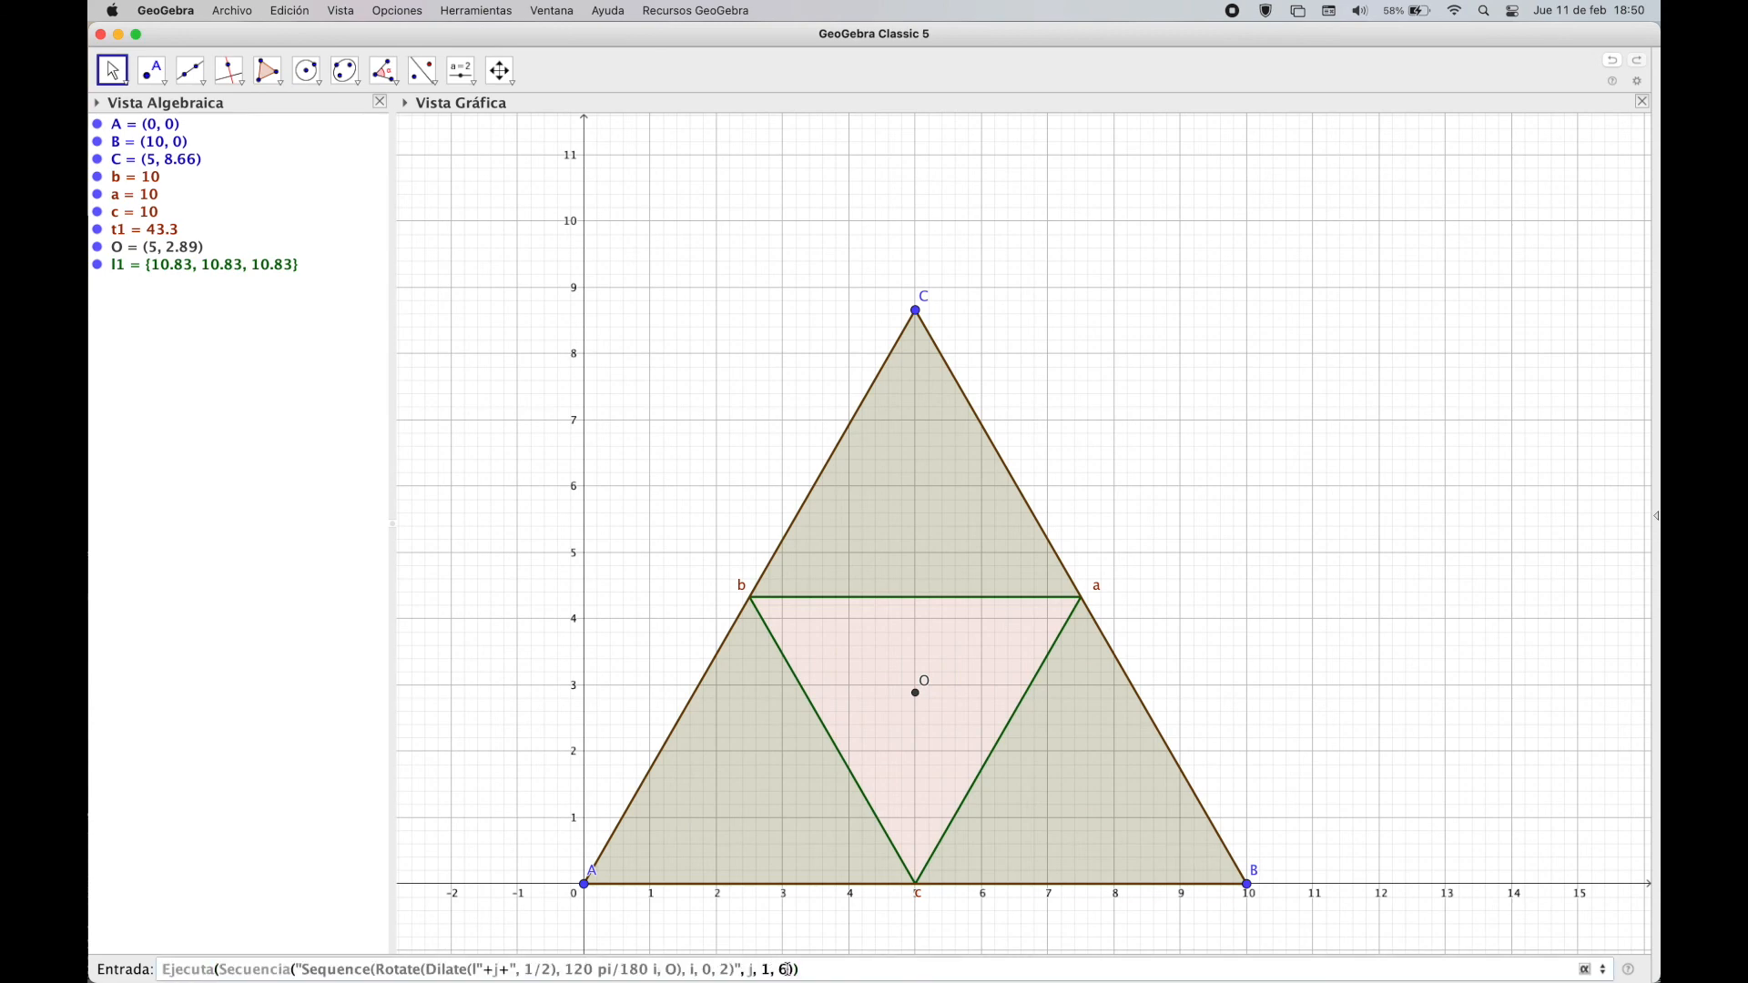
{"action": "key", "text": "Return"}
- Delete l2 and its dependent list, and rerun the Ejecuta command with j from 1 to 6 to generate l2 through l7
{"action": "left_click", "coordinate": [236, 289]}
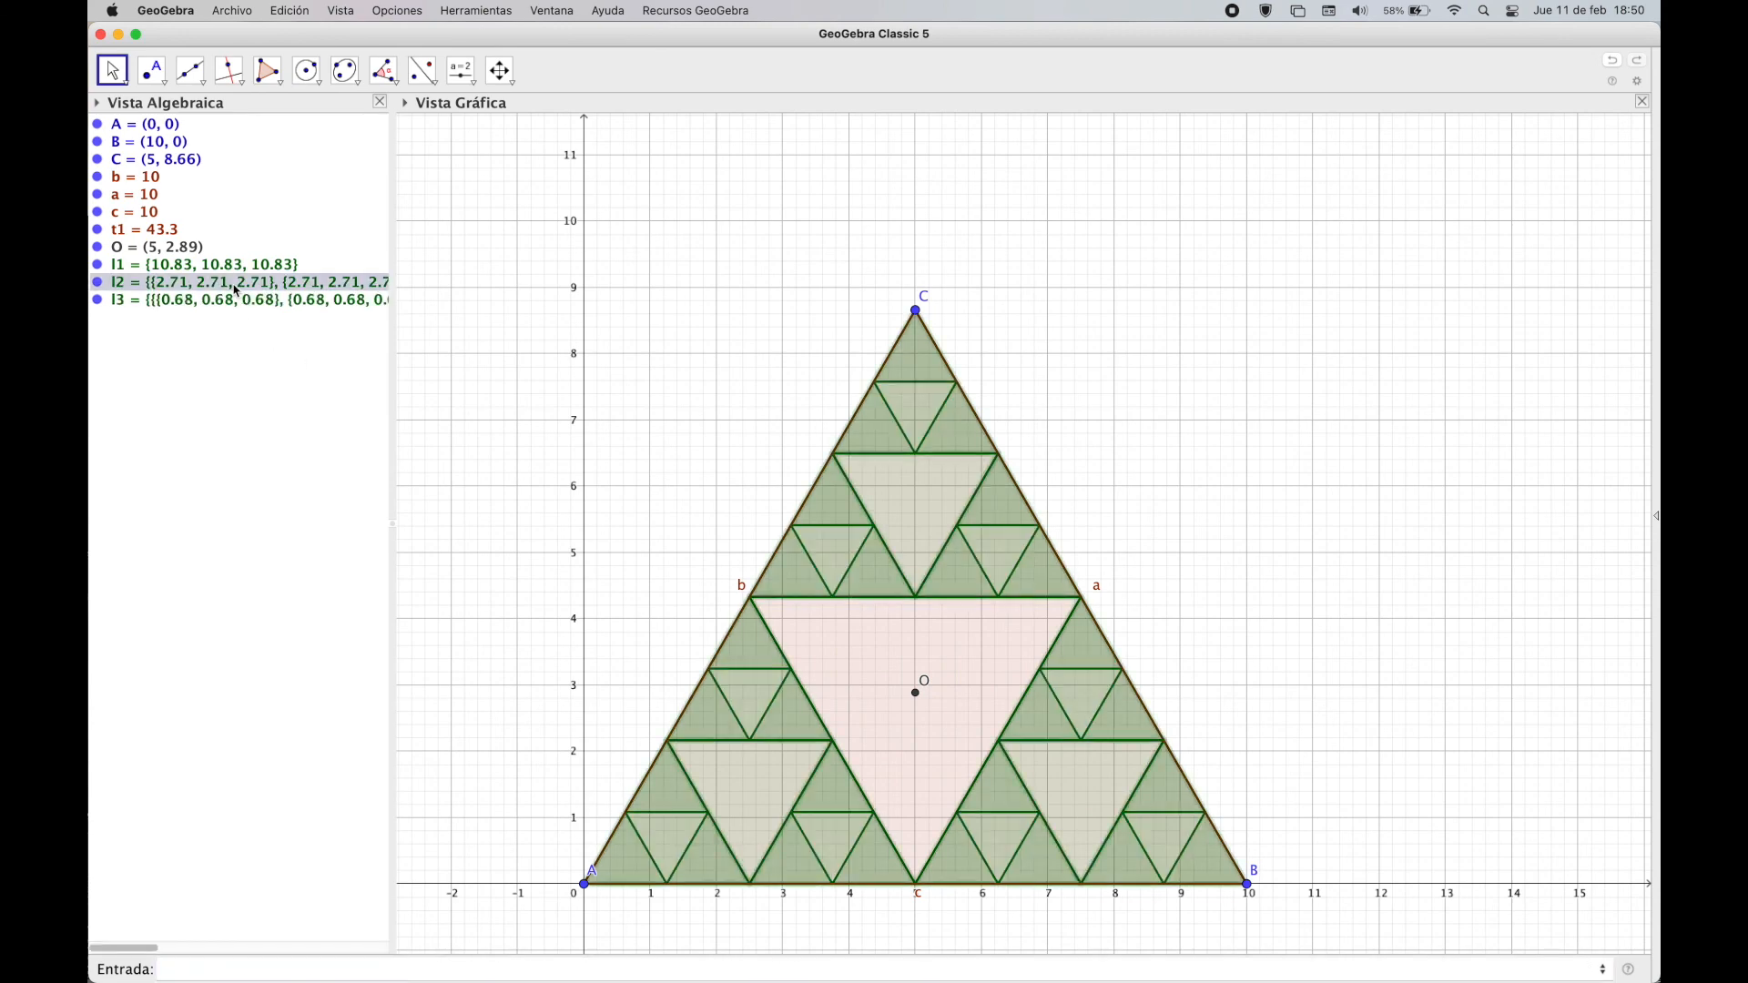
{"action": "key", "text": "Delete"}
{"action": "left_click", "coordinate": [200, 968]}
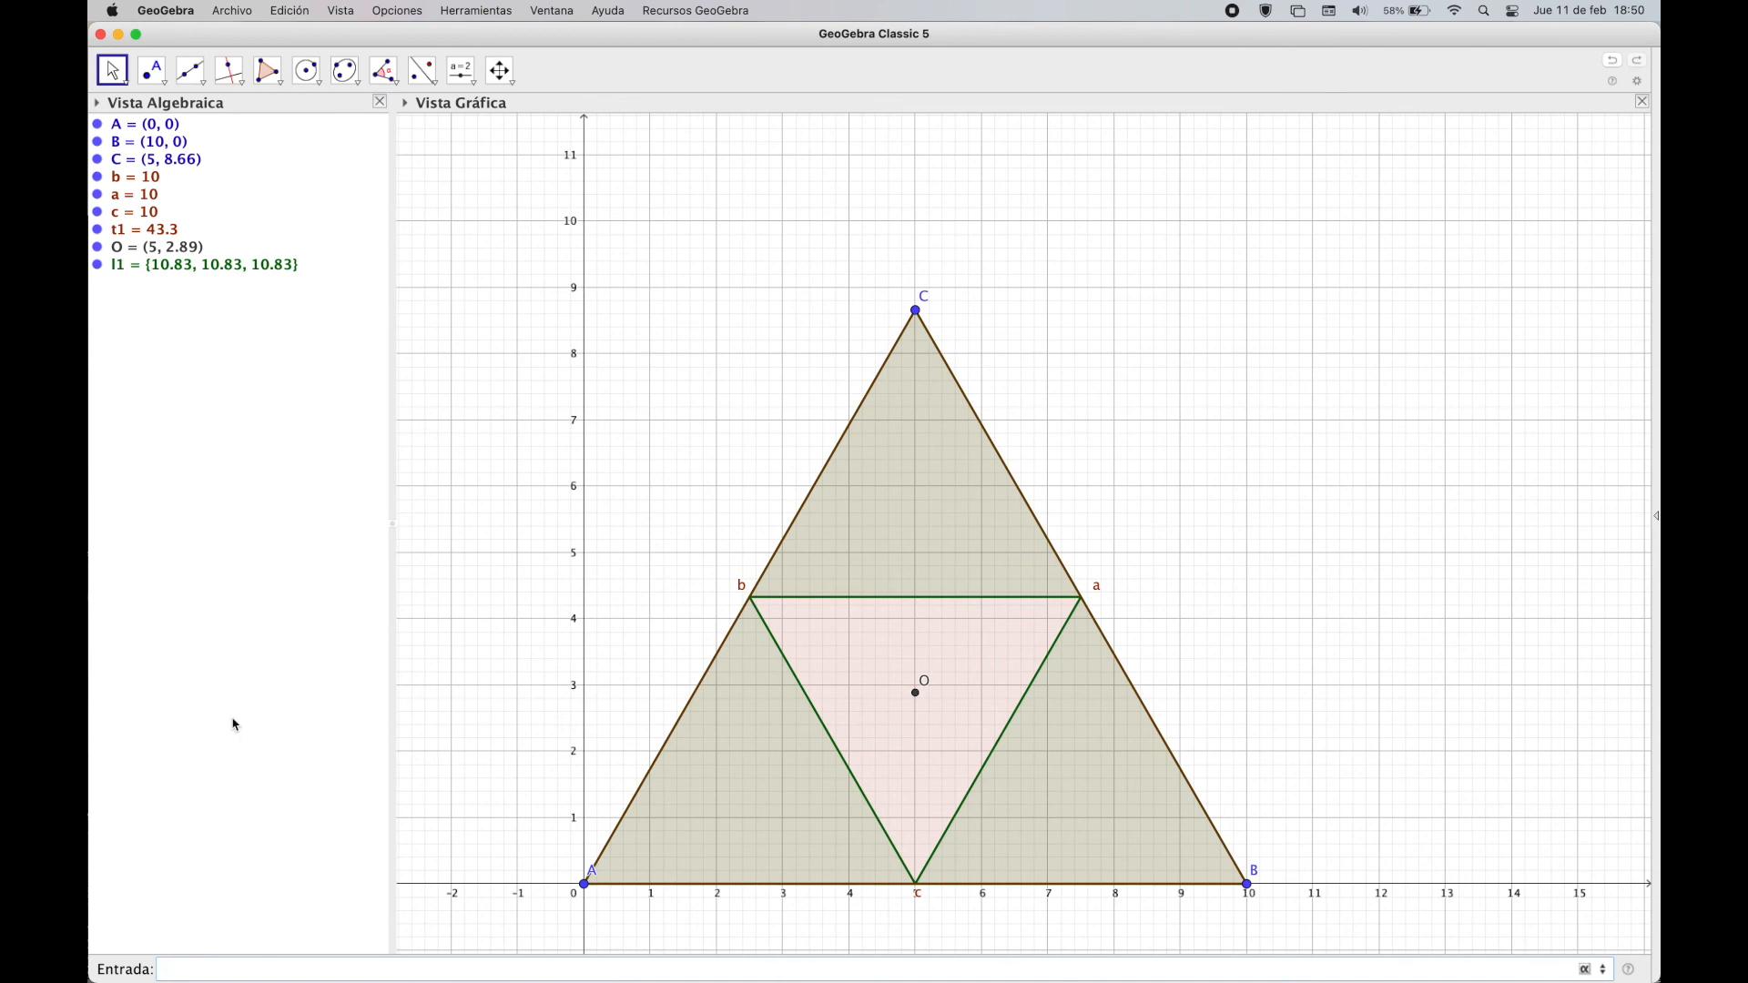
{"action": "key", "text": "Up"}
{"action": "key", "text": "Return"}
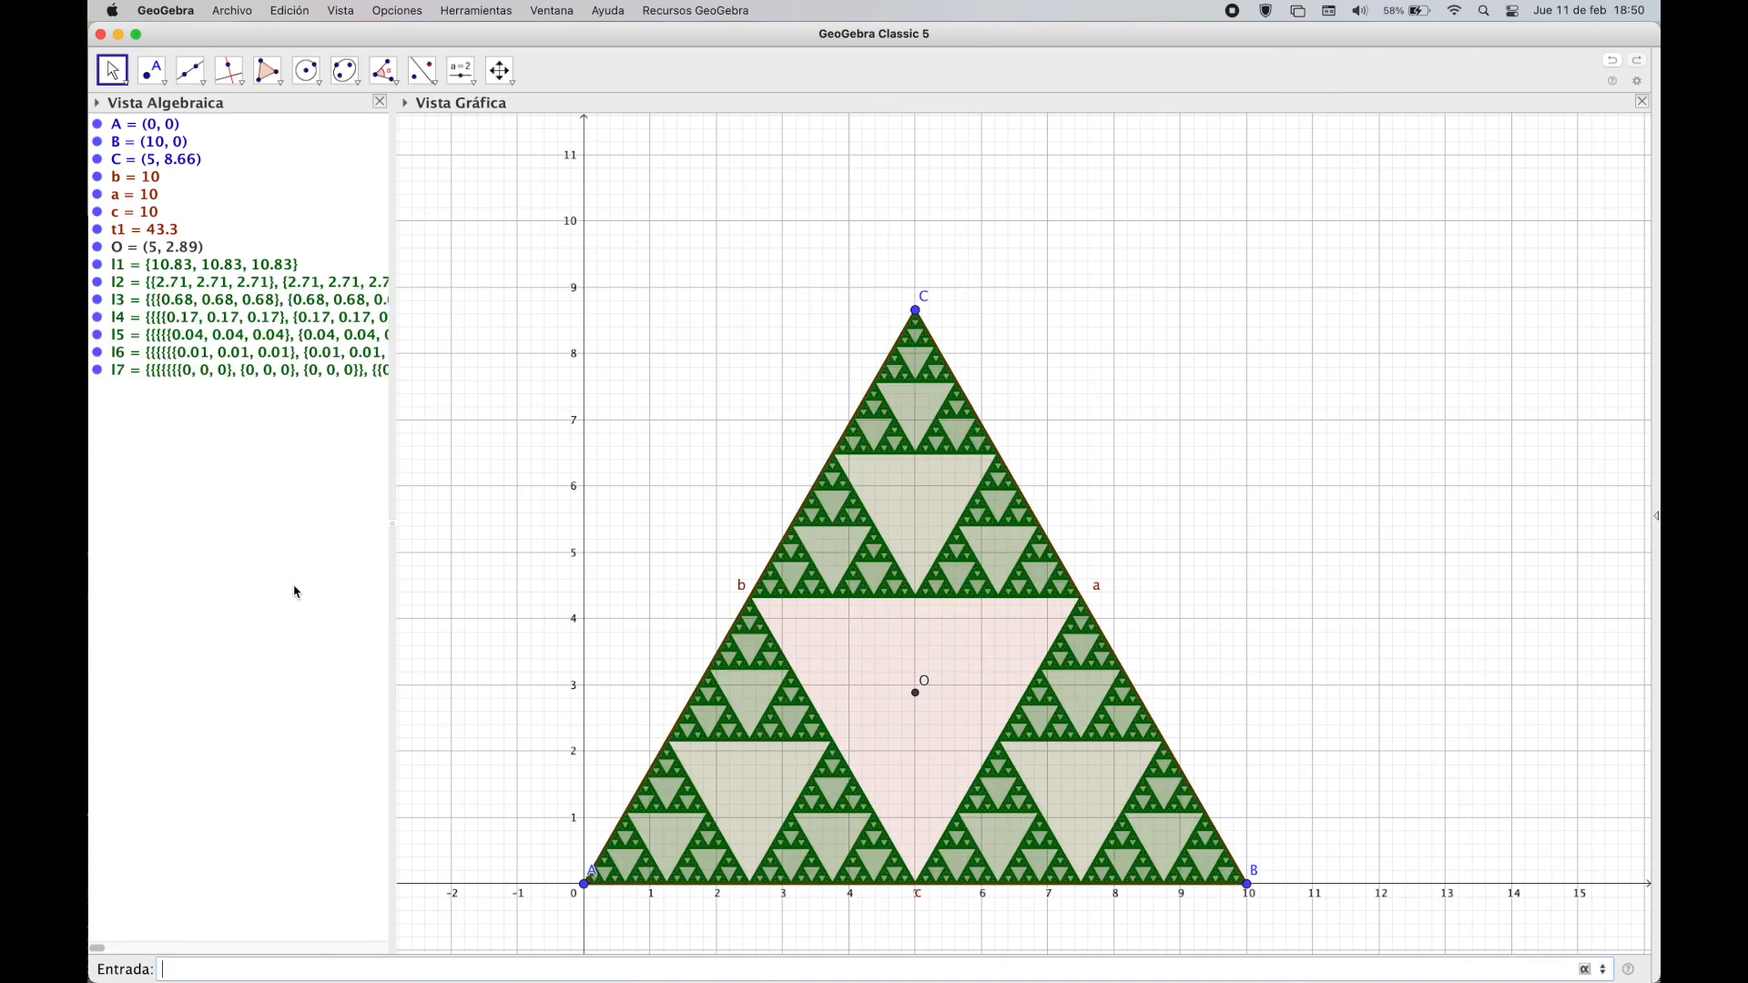